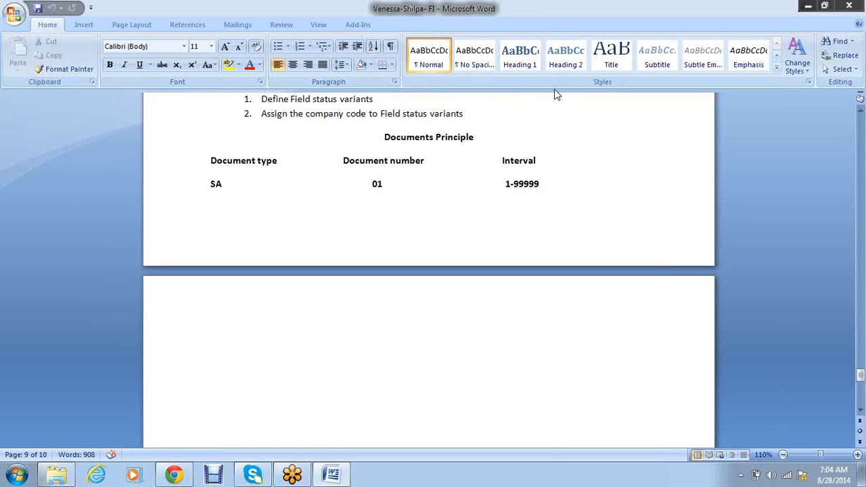
- On the blank last page, list the document types DA, DR, DZ and KA on separate lines
left_click_drag(540, 184, 505, 182)
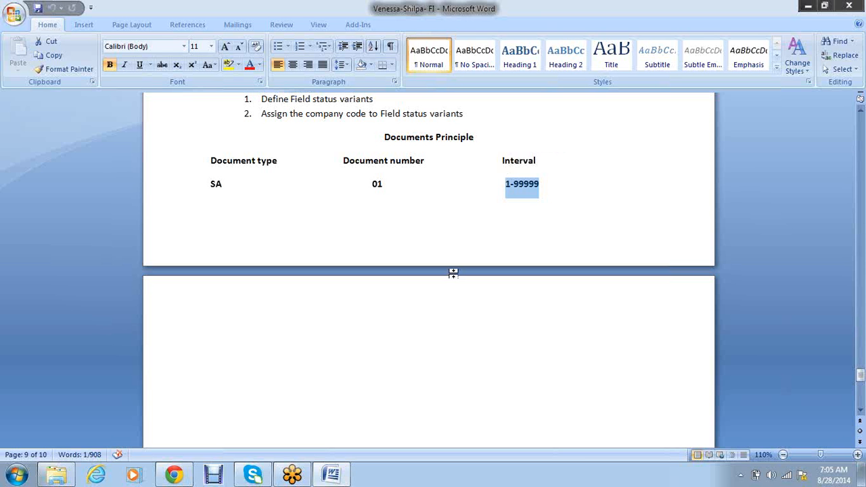
left_click(235, 314)
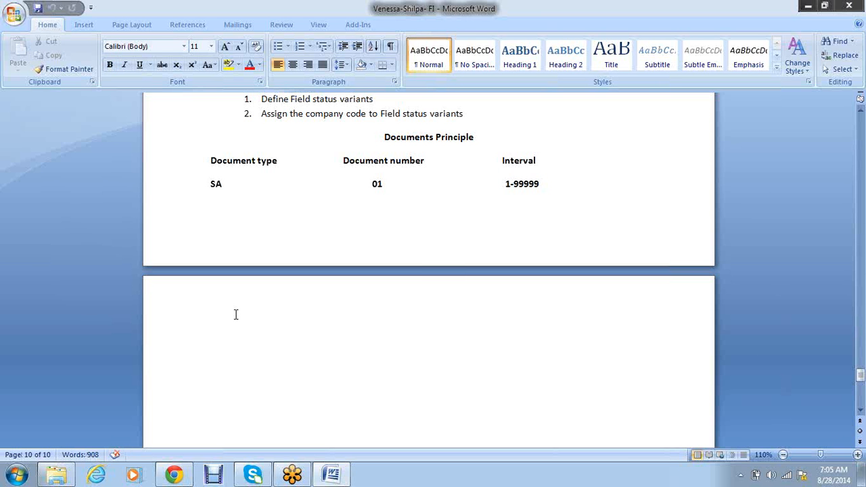
type("DA")
key("Return")
type("DR")
key("Return")
type("DZ")
key("Return")
type("KA")
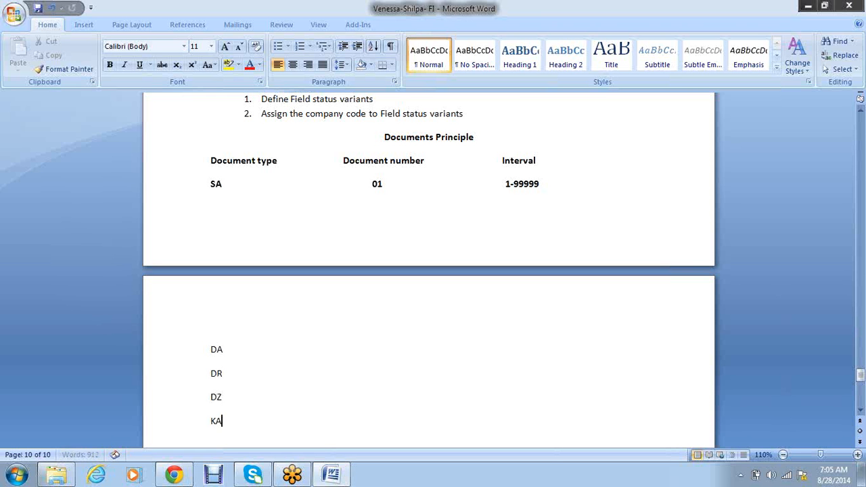
- Continue the document type list with KR, KZ and AA on separate lines
key("Return")
type("JR")
key("BackSpace")
key("BackSpace")
type("KR")
key("Return")
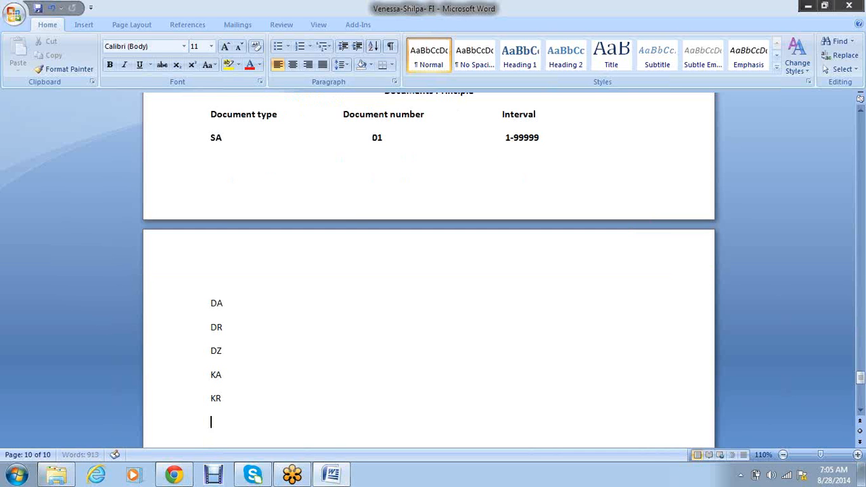
type("KZ")
key("Return")
type("AA")
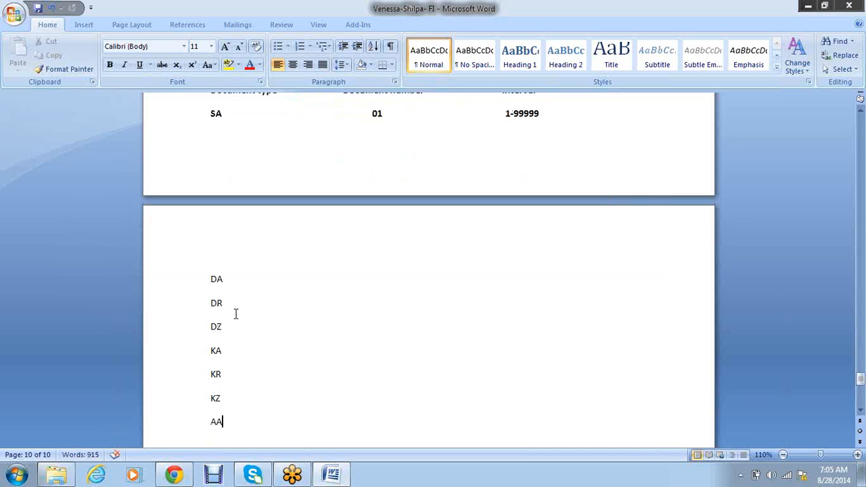
key("Return")
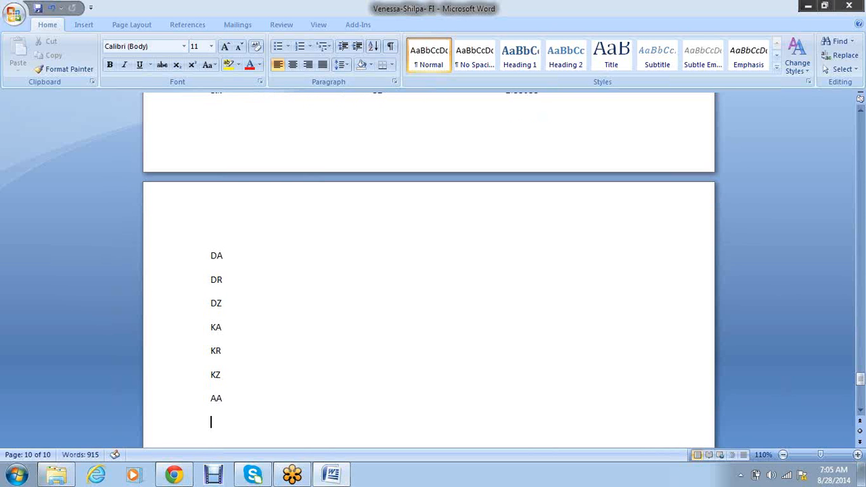
- Leave a blank line below AA and add the legend lines "S- General ledger" and "D- Customer"
key("Return")
type("S")
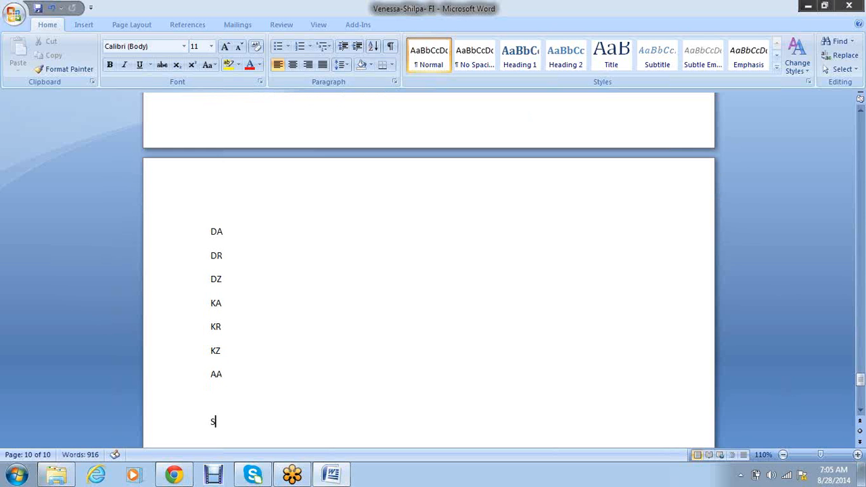
type("- General ledge")
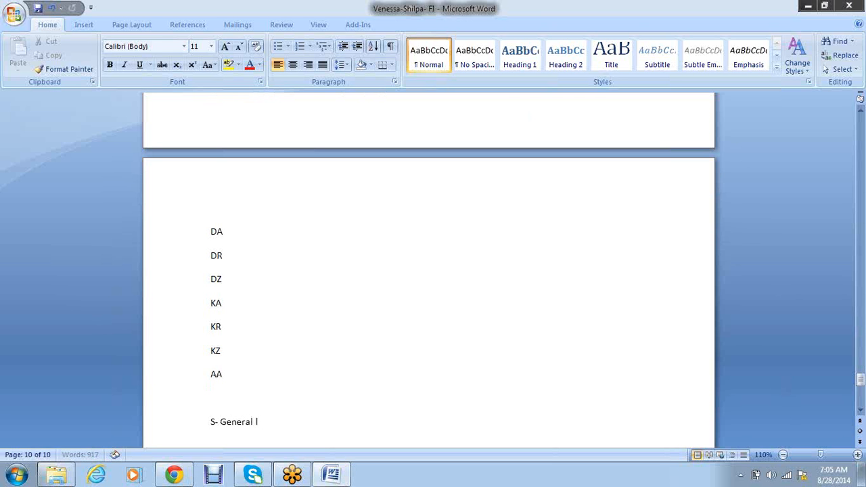
type("r")
key("Return")
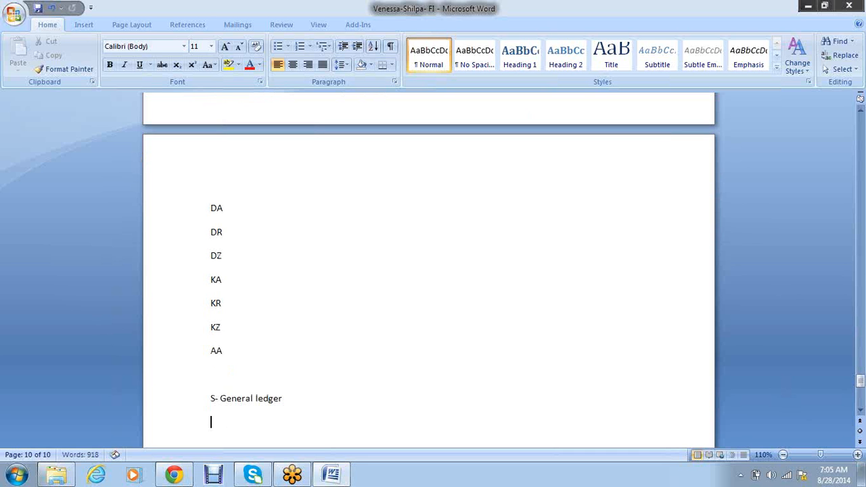
type("D- Customer")
key("Return")
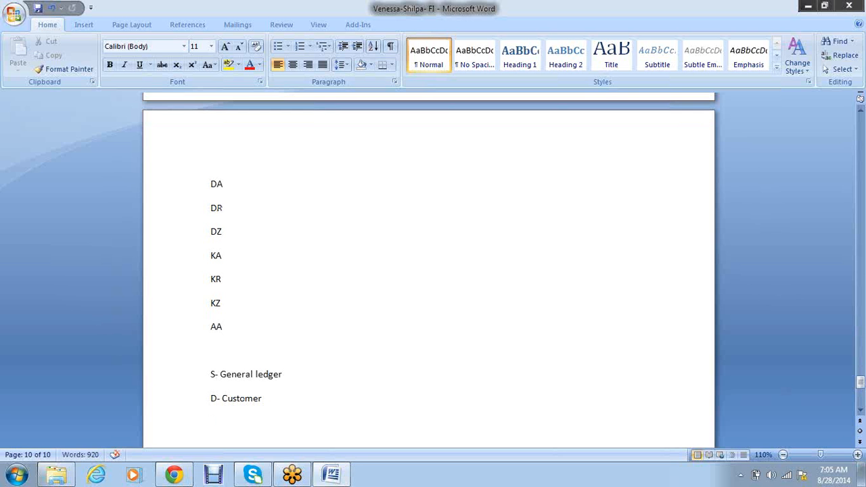
- Add the legend entries "K- Vendor" and "A- Asset" below the customer line
type("K-")
type(" Vebd")
key("BackSpace")
key("BackSpace")
type("ndor")
key("Return")
type("A")
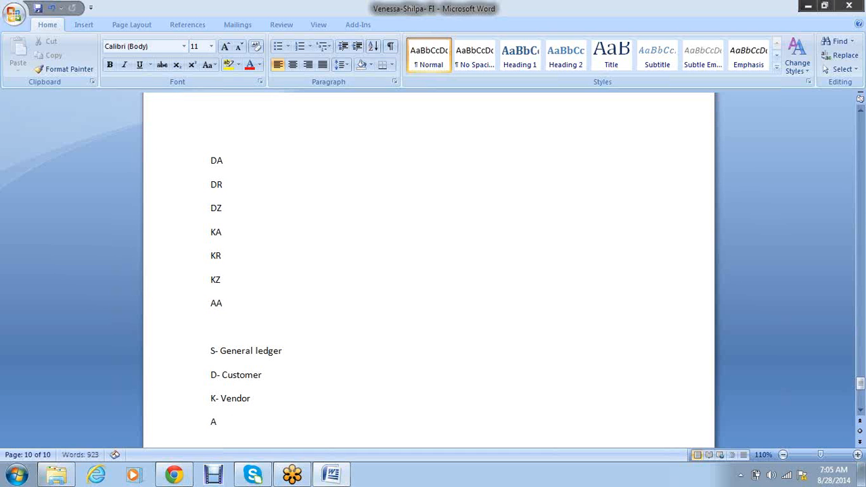
type("- Asset")
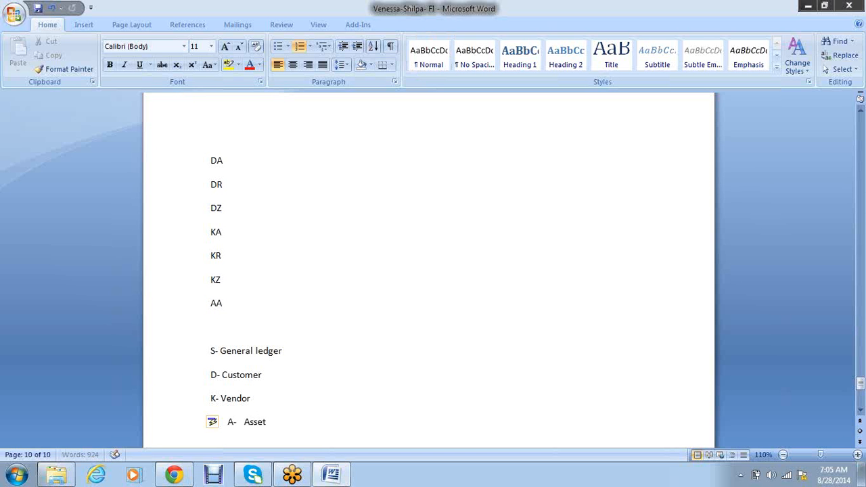
- Remove the automatic list numbering from the asset line and rewrite it as plain text "A-Asset"
left_click(238, 421)
key("BackSpace")
key("BackSpace")
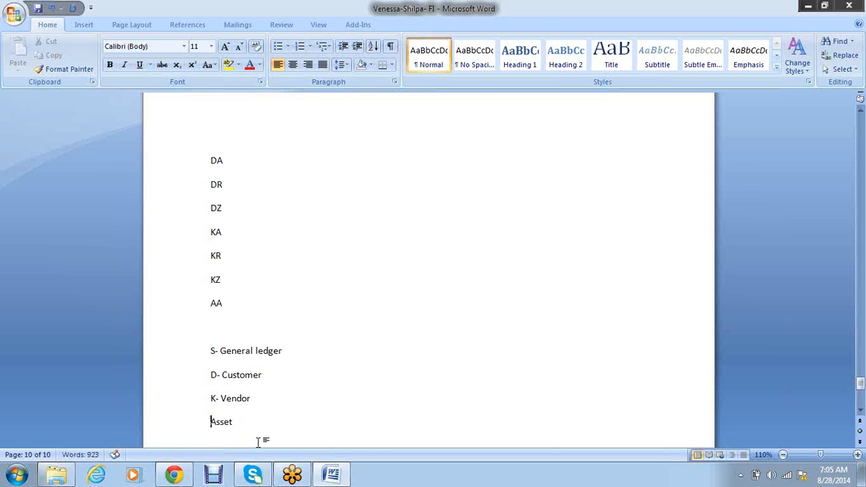
type("A-")
- Beside "S- General ledger", add the second-letter legend "A-Document, R- Invoice document, Z- Payment document"
scroll(224, 358, "up", 6)
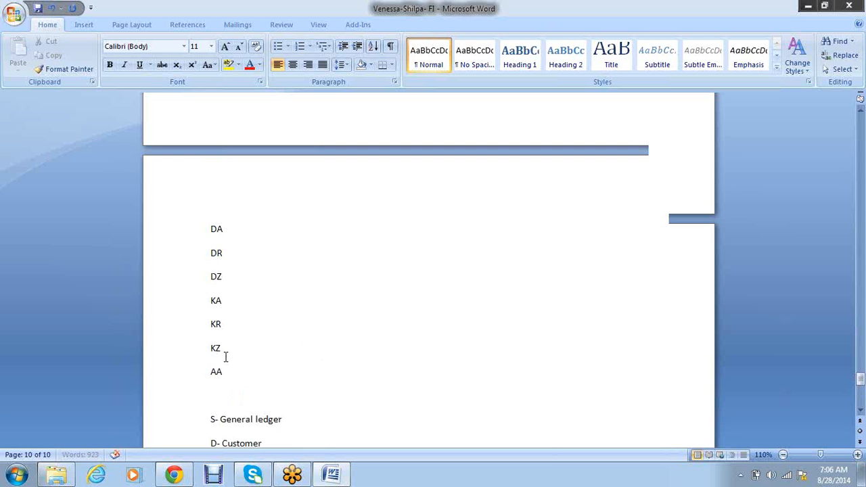
left_click(220, 268)
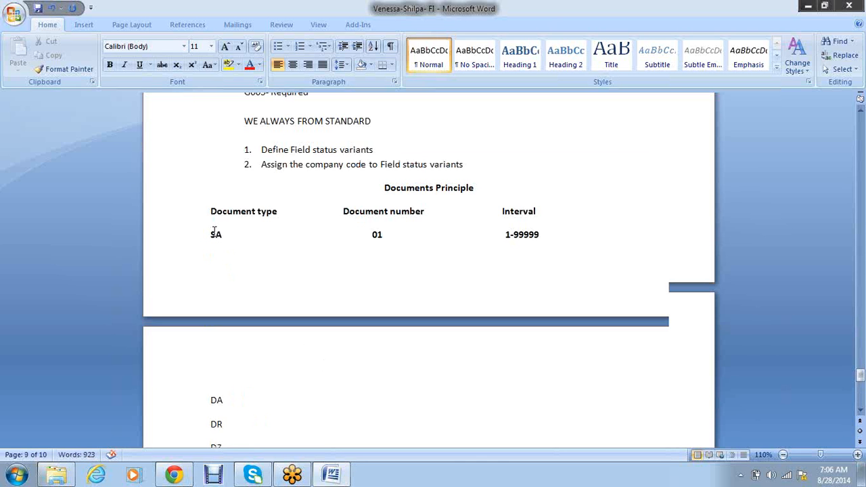
scroll(214, 231, "down", 2)
scroll(217, 352, "down", 1)
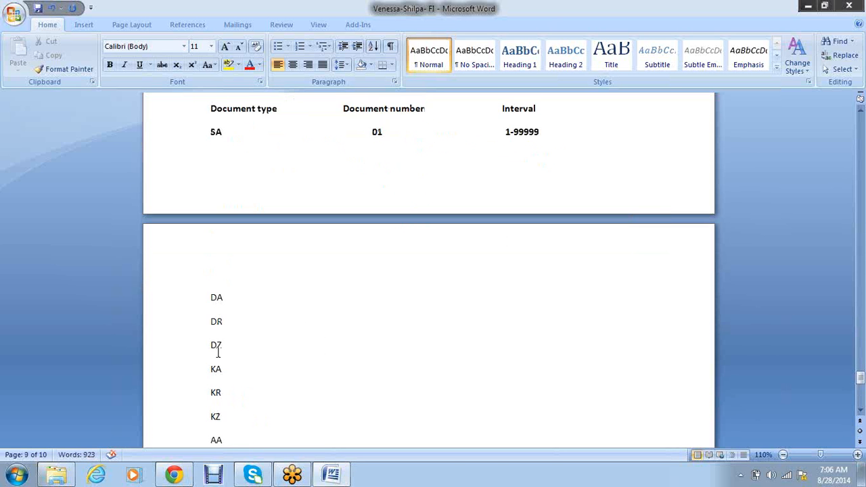
scroll(218, 351, "down", 2)
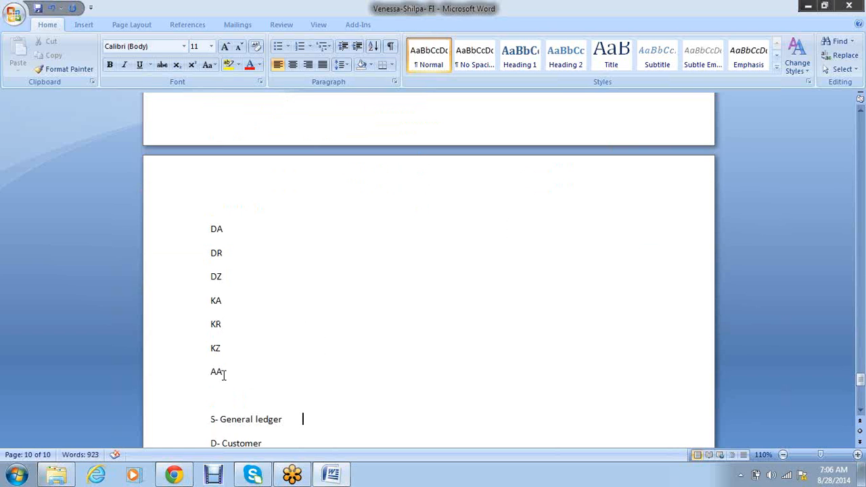
scroll(223, 376, "down", 1)
type("A-")
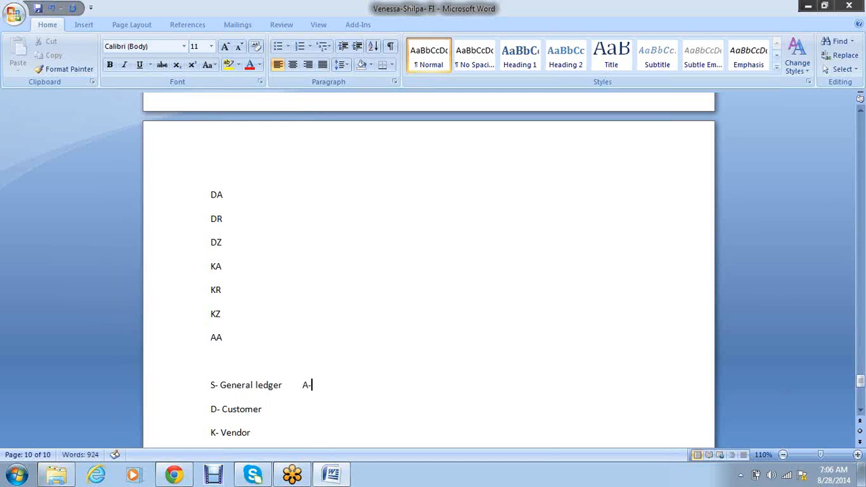
type("Document,  R- Inv")
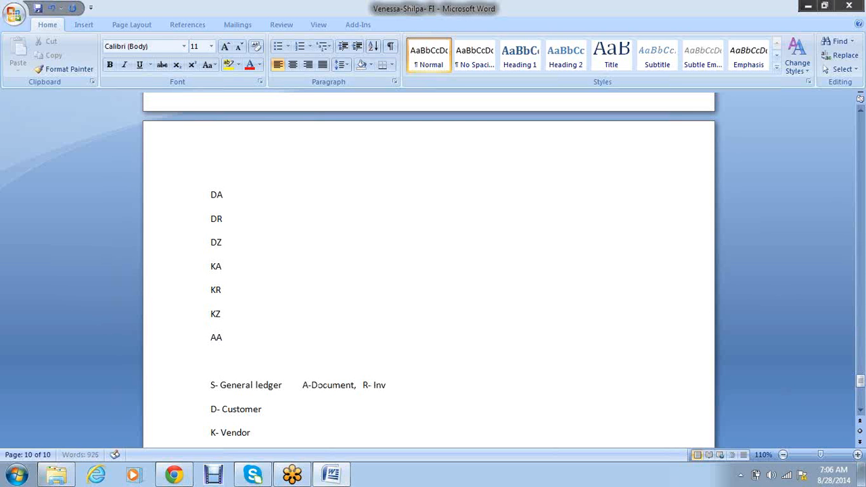
type("oice document, ")
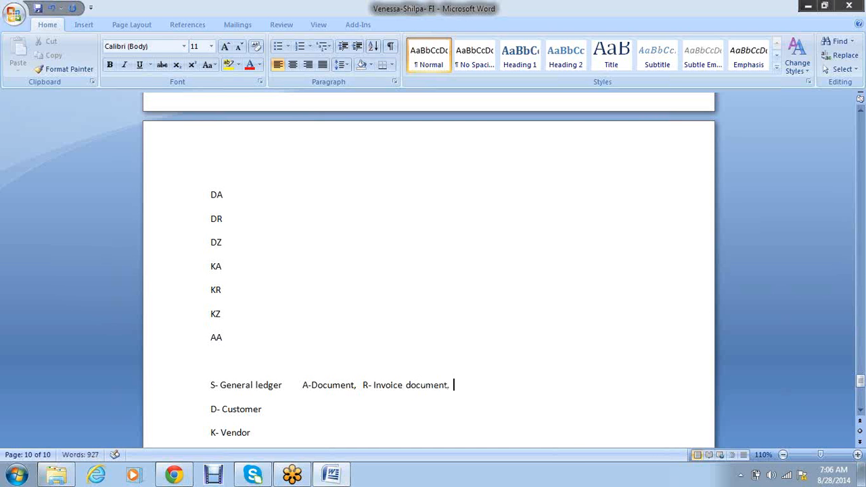
type("Z- Payment document")
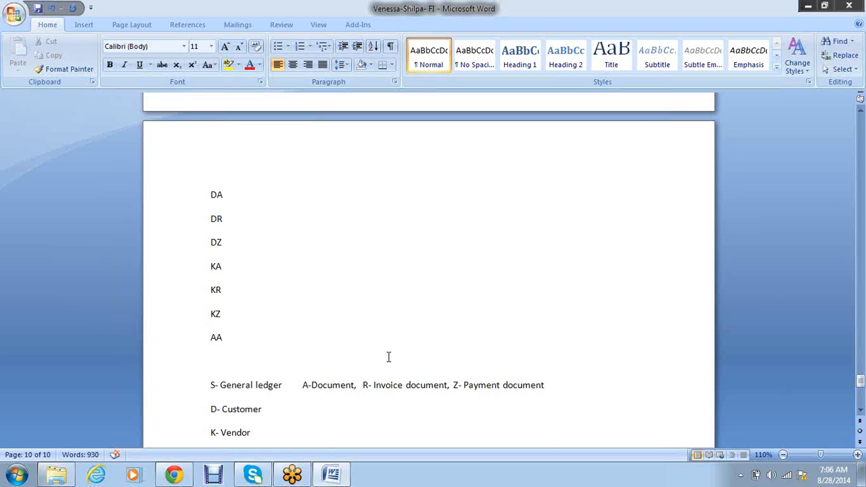
- Correct the extra spacing before "R- Invoice document" by accepting the suggested grammar correction
left_click(237, 383)
left_click_drag(317, 388, 322, 386)
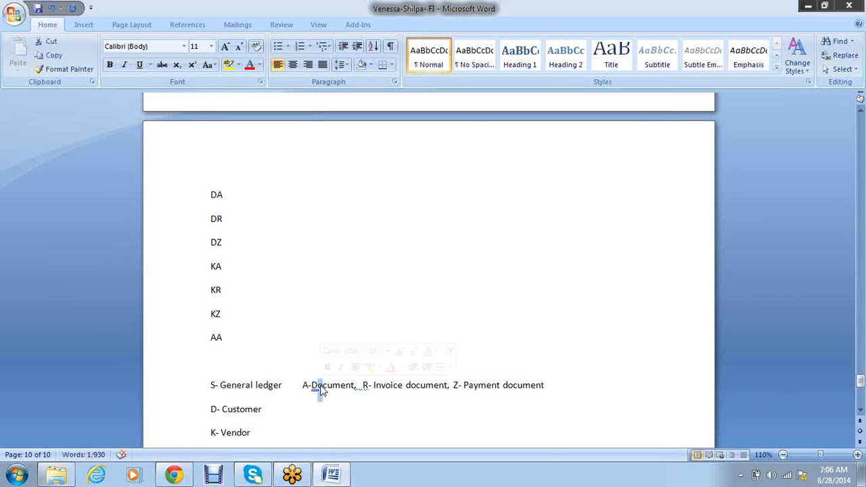
right_click(365, 388)
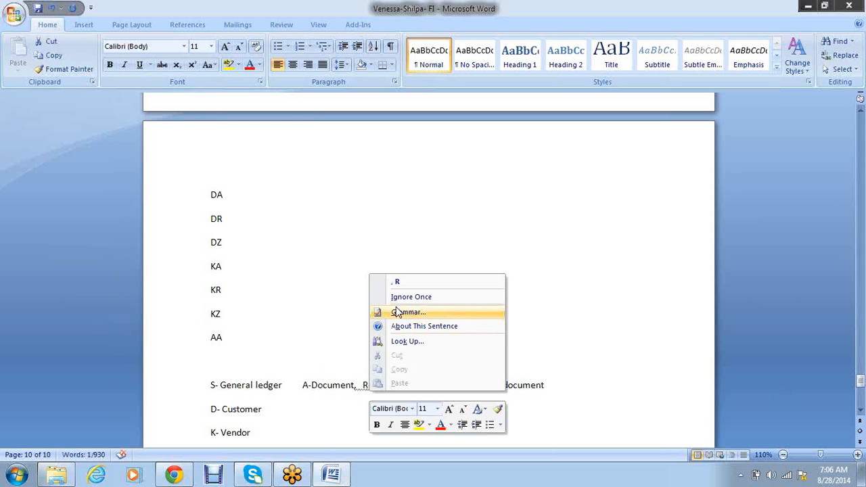
left_click(397, 285)
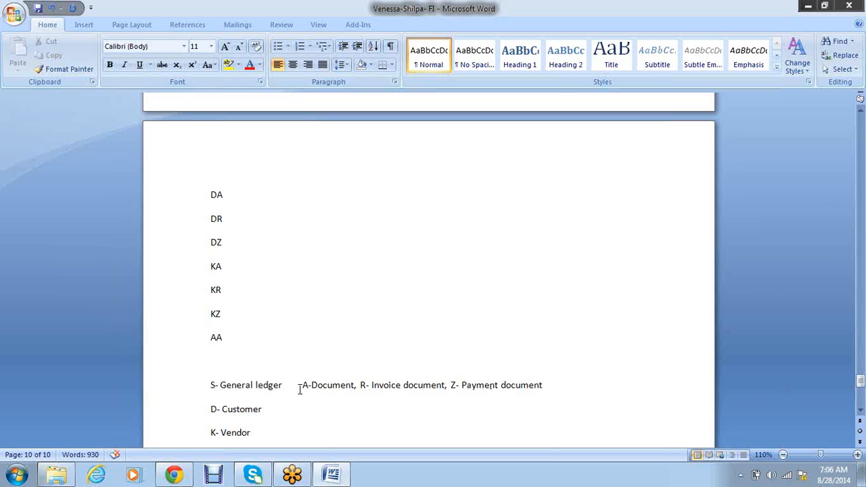
- Review the letter legend for account and document kinds together with the code list and the SA row
left_click(354, 388)
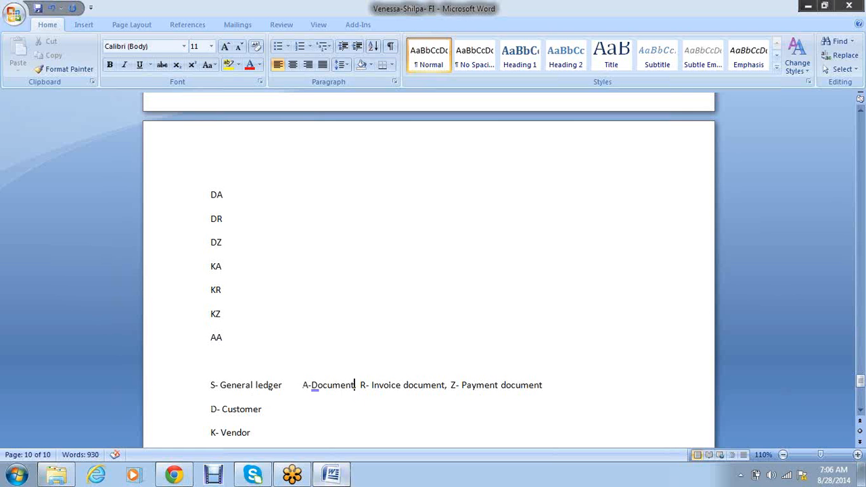
left_click(224, 409)
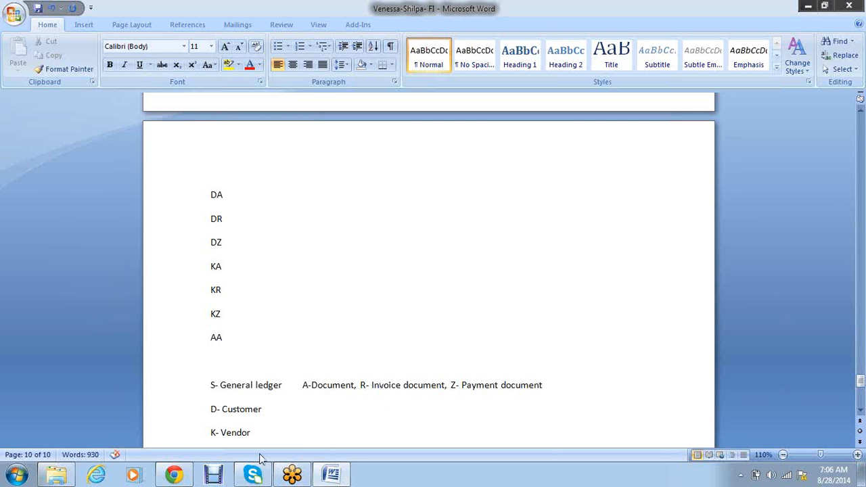
left_click(473, 385)
scroll(473, 384, "down", 2)
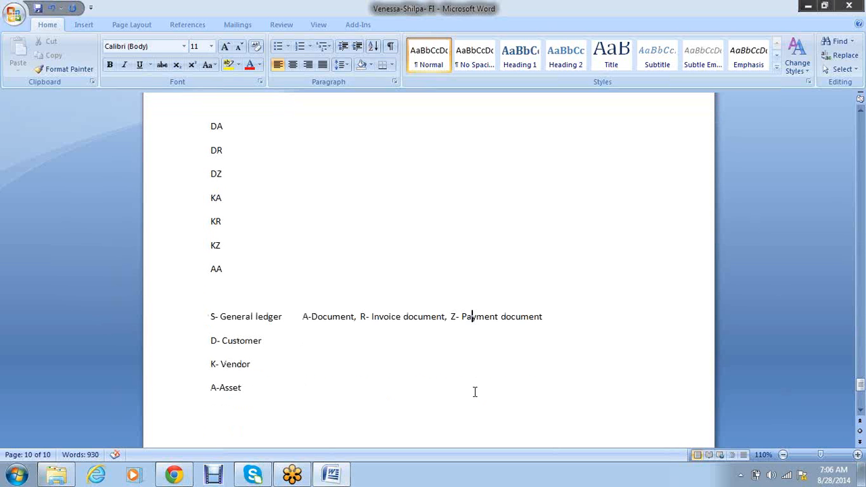
left_click(225, 363)
scroll(267, 331, "up", 2)
scroll(203, 298, "down", 4)
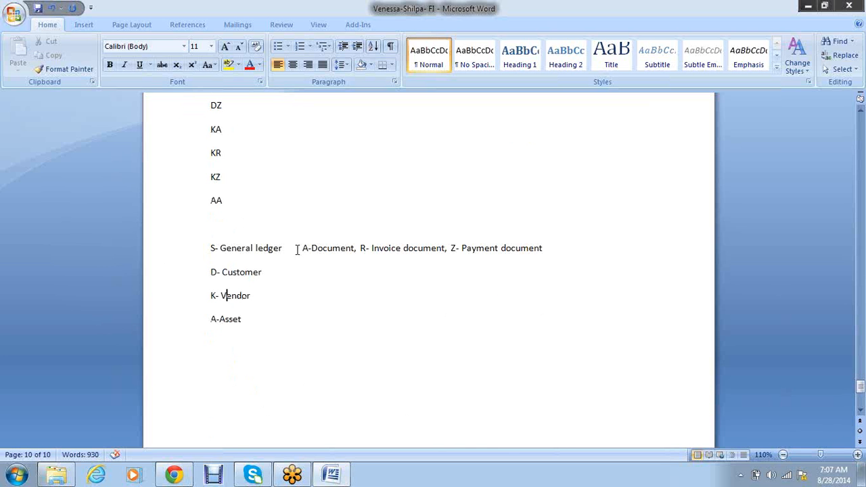
left_click_drag(297, 249, 510, 250)
left_click(276, 343)
left_click(229, 309, "shift")
left_click_drag(229, 308, 211, 256)
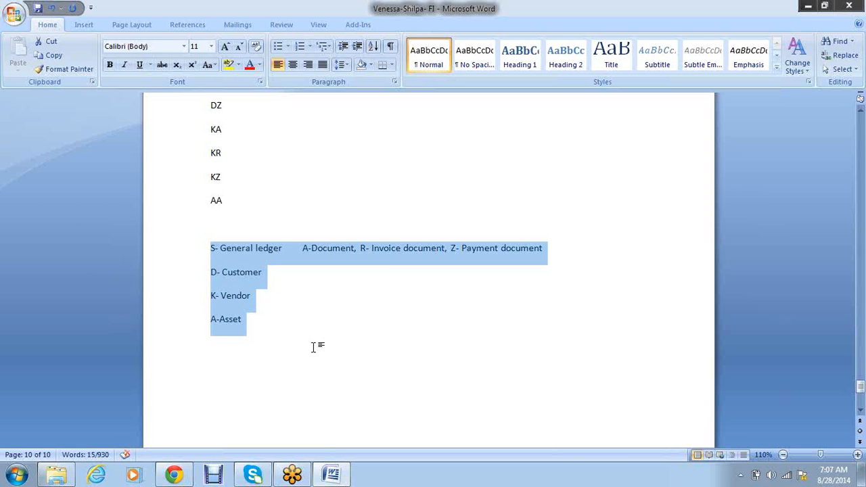
scroll(388, 251, "up", 3)
scroll(389, 251, "up", 4)
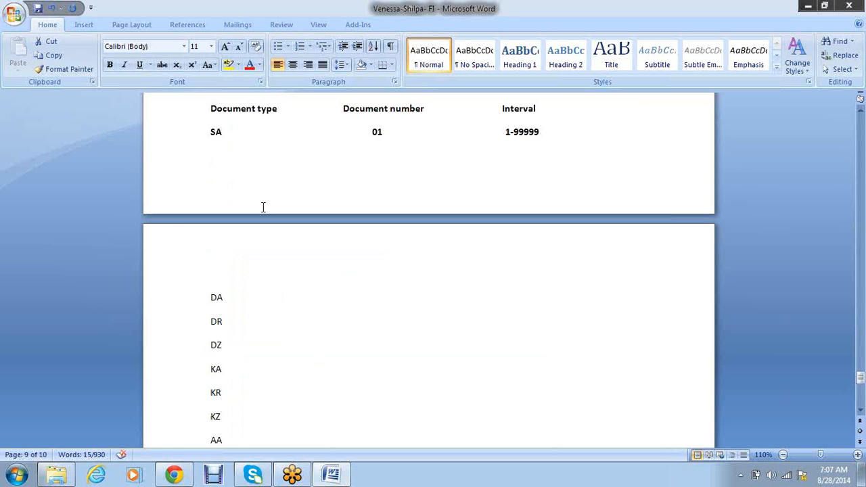
left_click(290, 288)
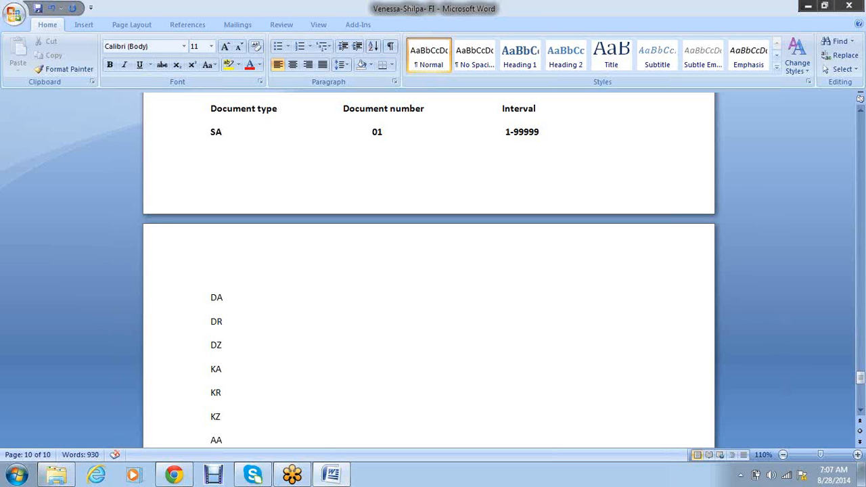
left_click_drag(547, 131, 249, 133)
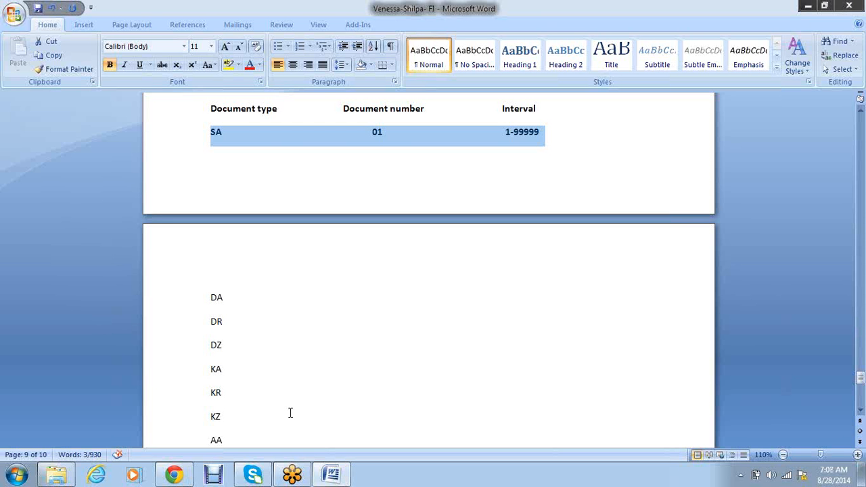
left_click(369, 302)
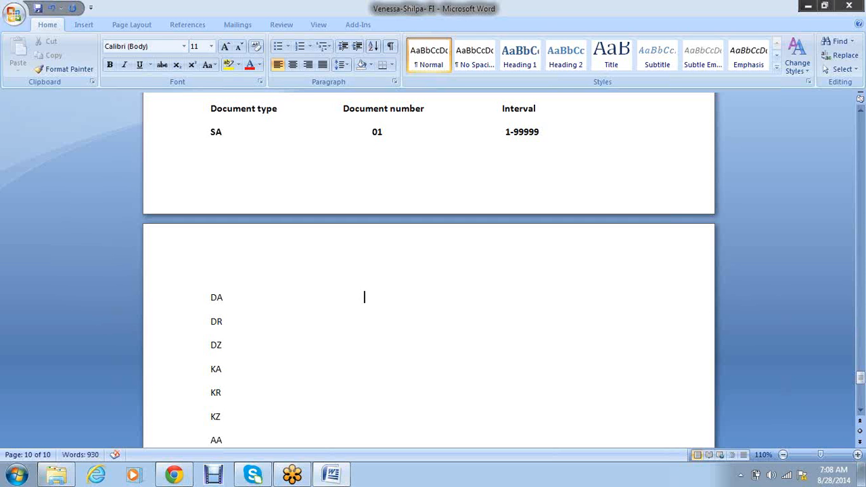
type("14")
key("Tab")
type("100000-10000")
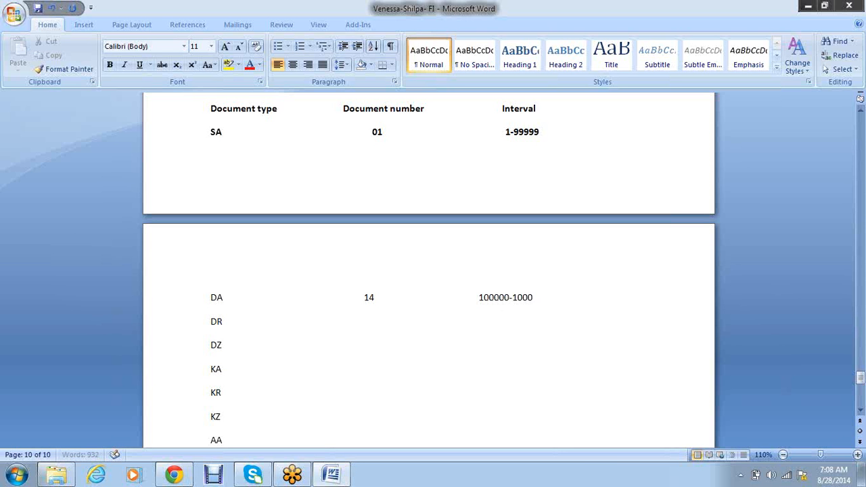
key("BackSpace")
key("BackSpace")
key("BackSpace")
key("BackSpace")
type("99999")
left_click(461, 301)
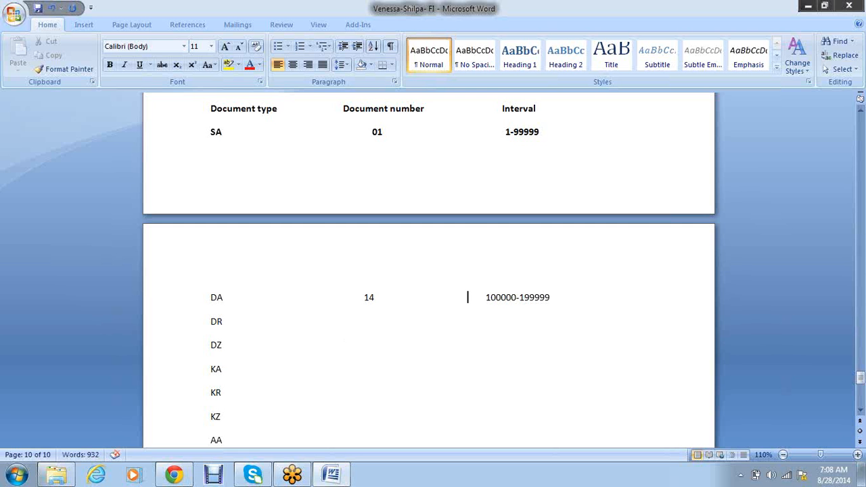
scroll(358, 269, "down", 6)
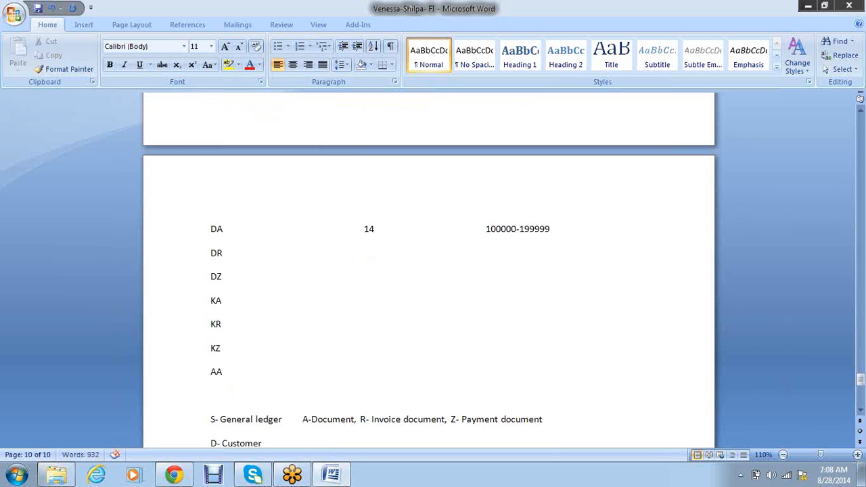
left_click(270, 225)
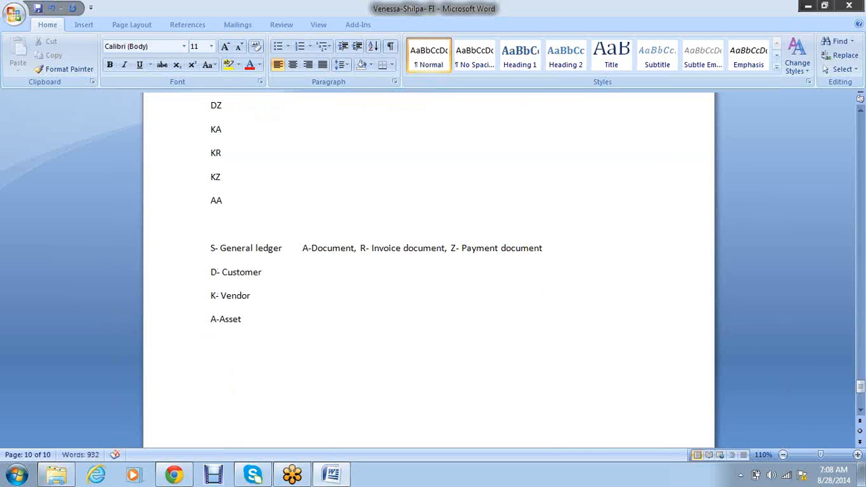
type("599-")
scroll(268, 225, "up", 2)
scroll(269, 225, "up", 8)
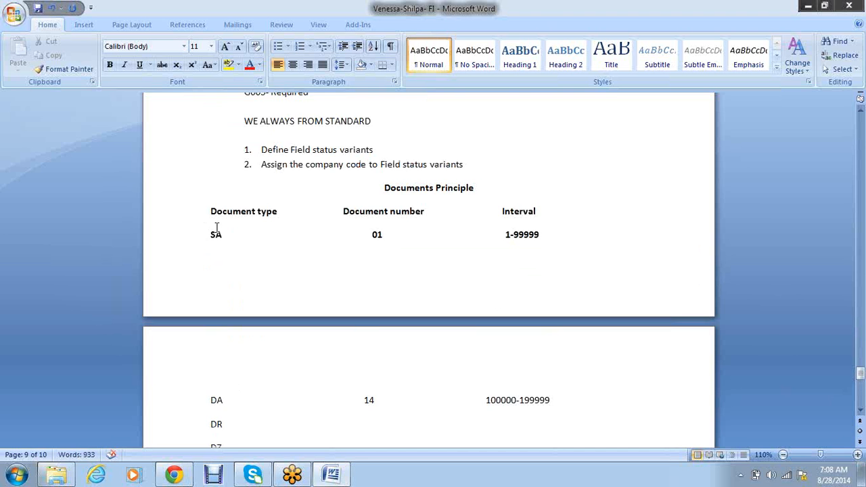
scroll(216, 228, "down", 7)
key("Return")
type("1")
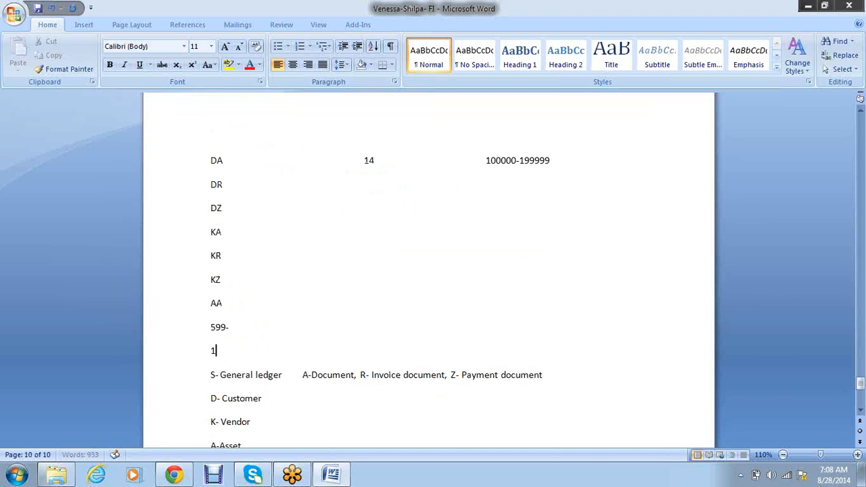
type("09919")
type("9")
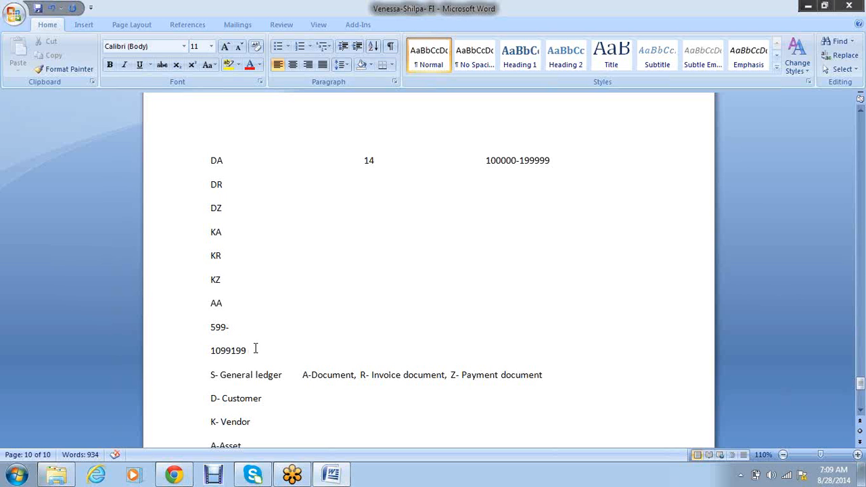
left_click_drag(254, 349, 210, 325)
key("Delete")
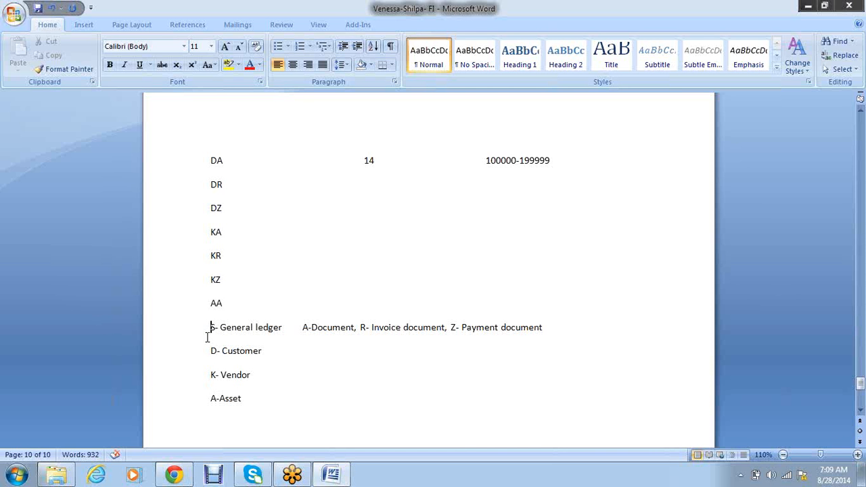
- Insert a space before the DA row's interval to shift it further under the Interval heading
scroll(208, 337, "up", 6)
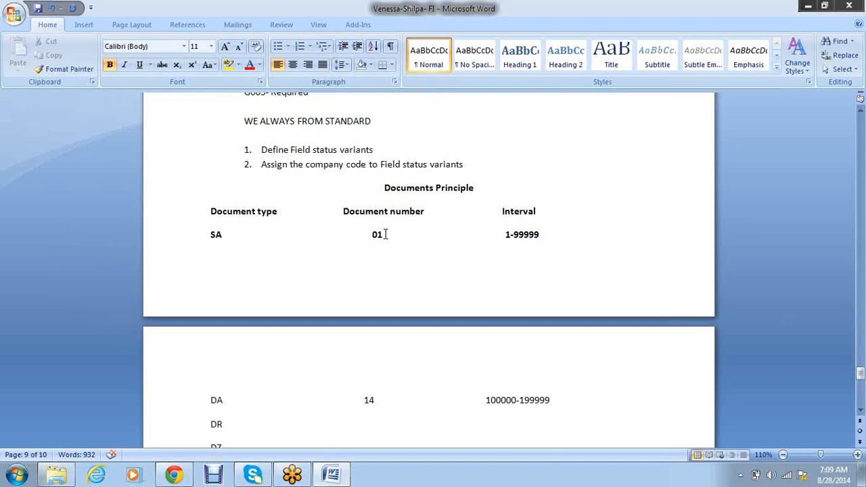
left_click(485, 399)
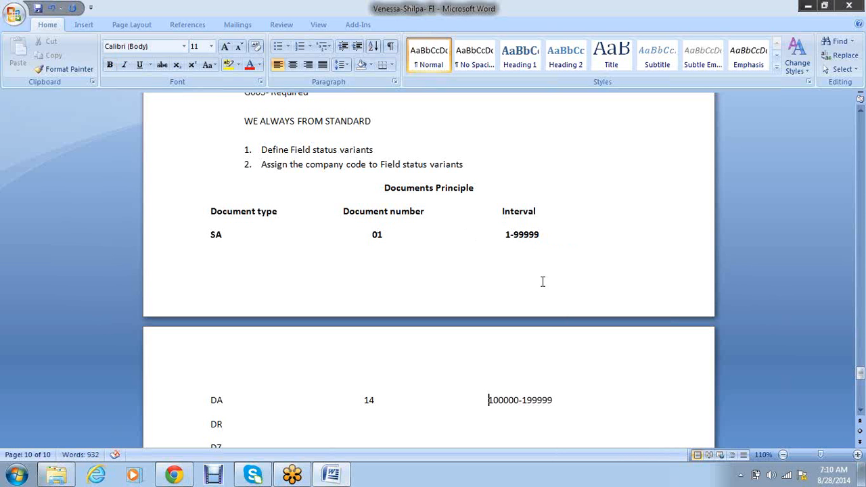
left_click(518, 234)
left_click(549, 400)
- Examine the SA row's document type, document number and interval in the Documents Principle list
left_click(371, 235)
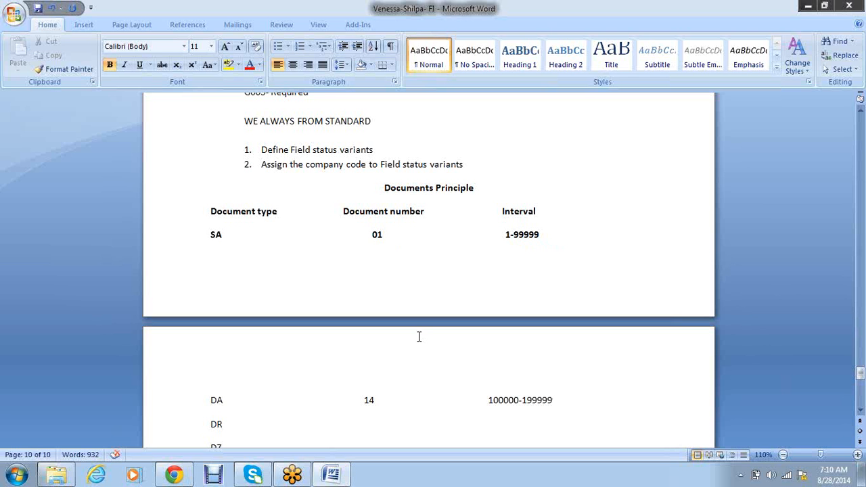
left_click(376, 235)
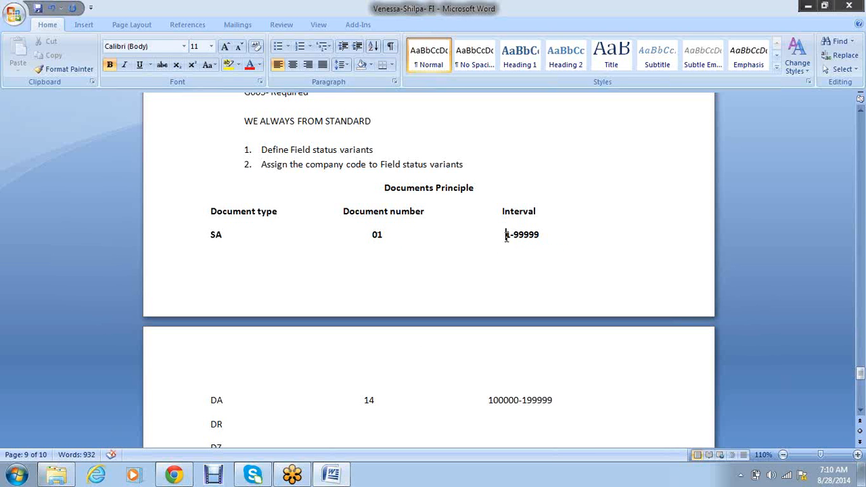
left_click_drag(505, 235, 540, 236)
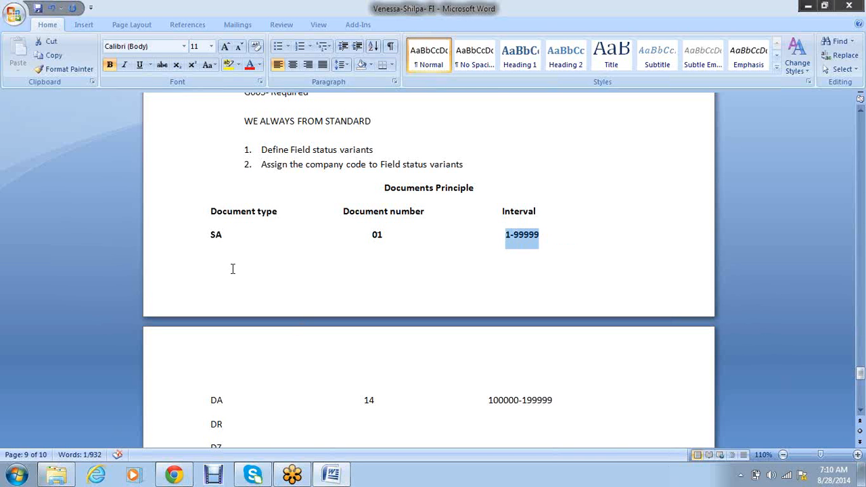
left_click(215, 234)
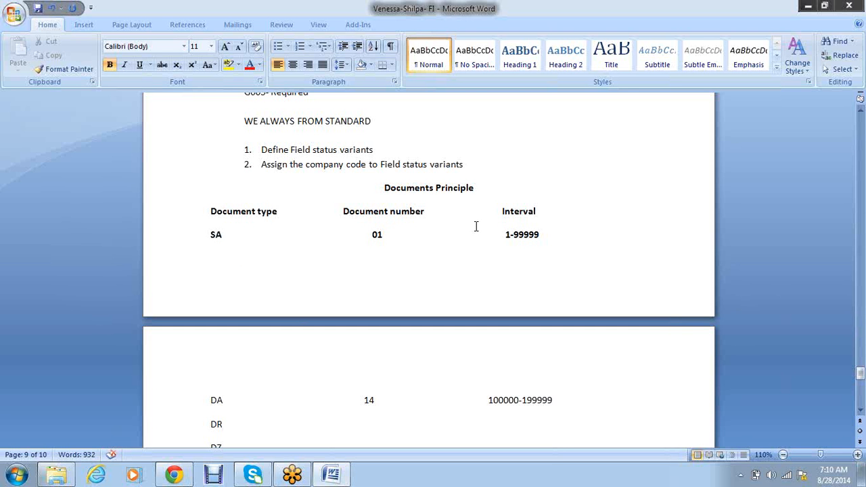
left_click_drag(505, 234, 539, 236)
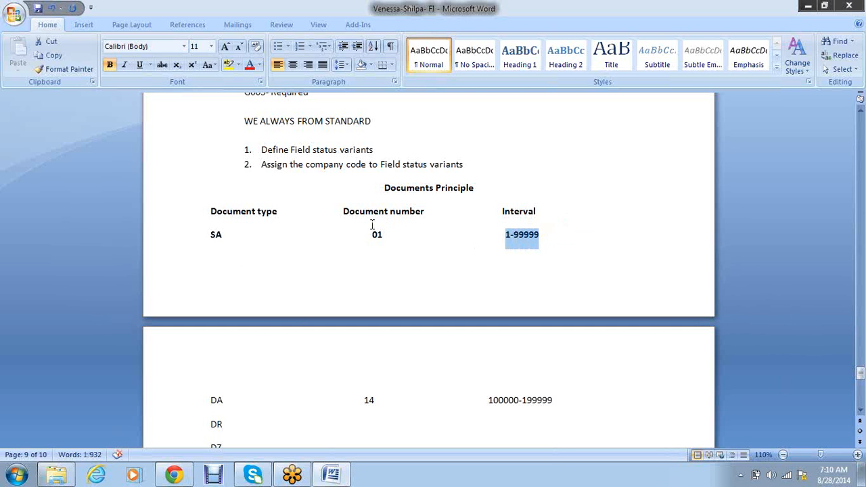
left_click_drag(373, 234, 380, 238)
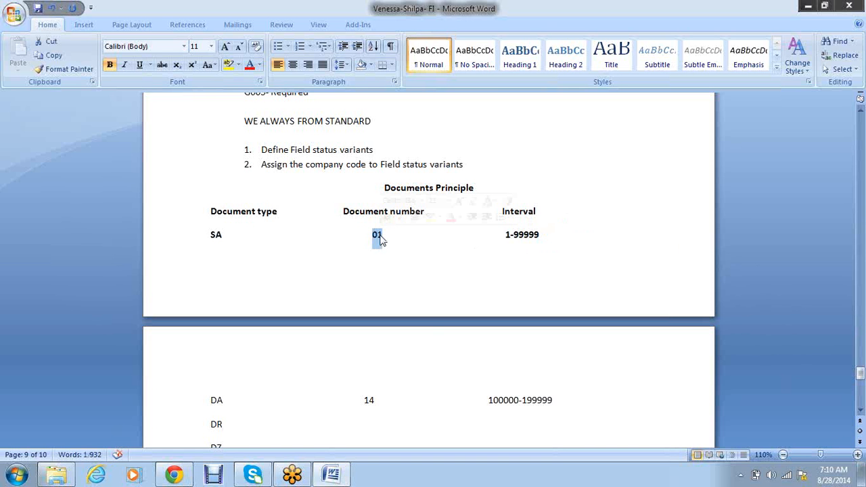
left_click(440, 309)
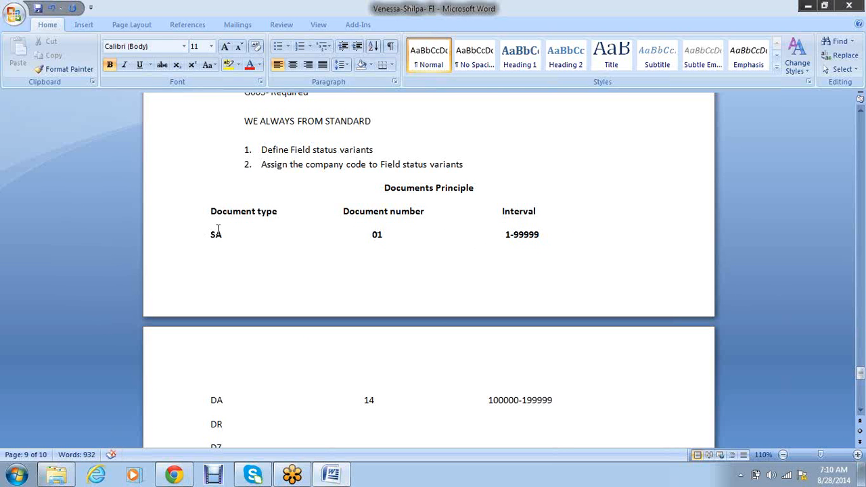
- Below the "A-Asset" legend line, leave blank lines and write the note "F-02- SA"
scroll(270, 291, "down", 4)
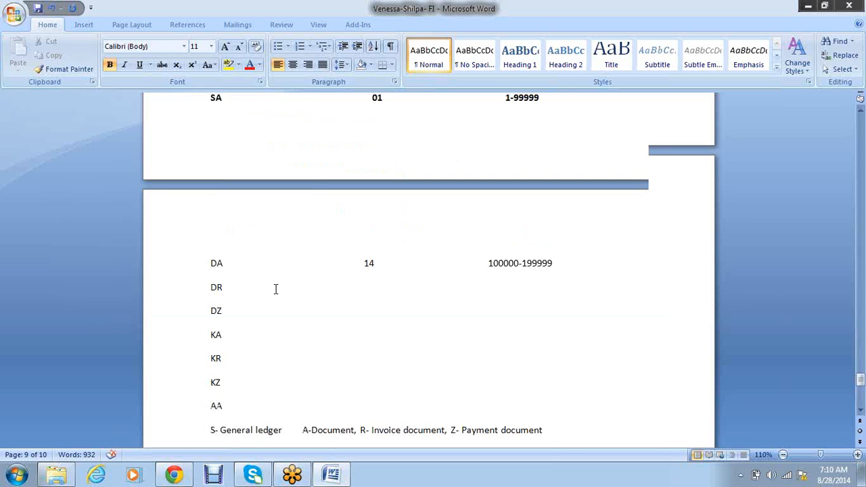
scroll(276, 289, "down", 10)
left_click(224, 194)
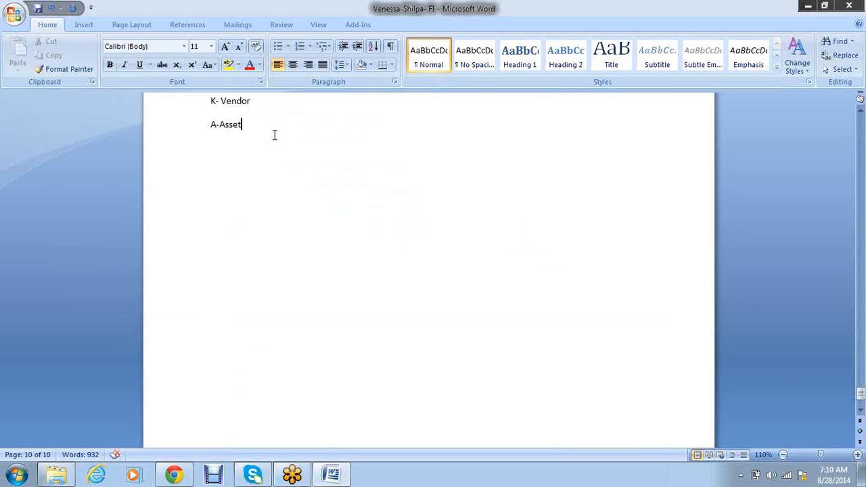
key("Return")
key("Return")
key("Return")
type("F-02-")
type("SA")
- Under the F-02 note, write the line "SA- 01 – 1-99999" with the interval in bold
key("Return")
type("SA0")
key("BackSpace")
type("- 01")
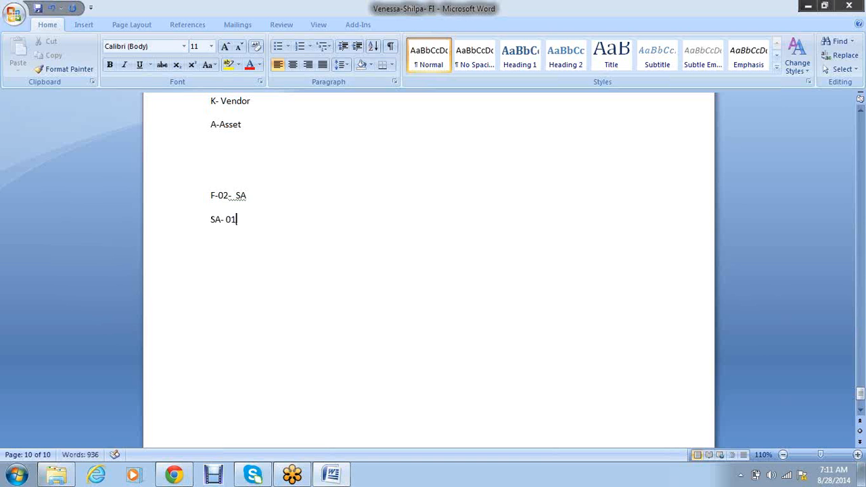
type(" - 1-99999")
left_click_drag(281, 220, 246, 221)
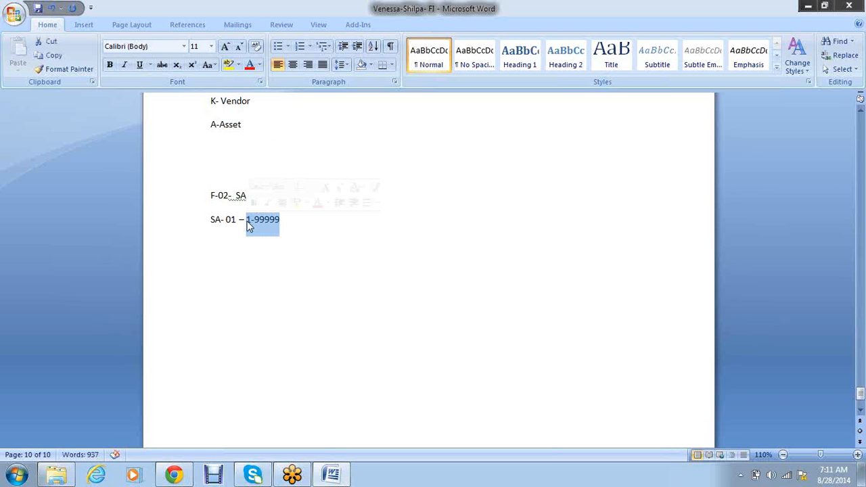
key("ctrl+b")
left_click(327, 269)
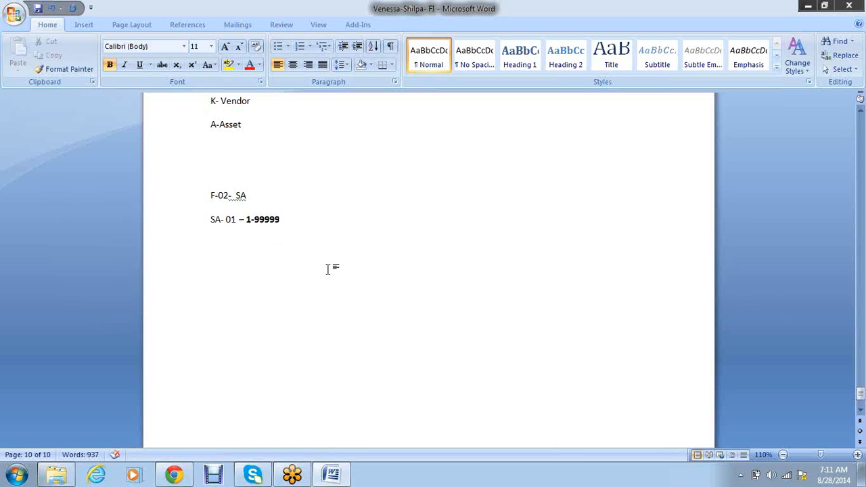
key("Return")
key("Tab")
type("100000-199")
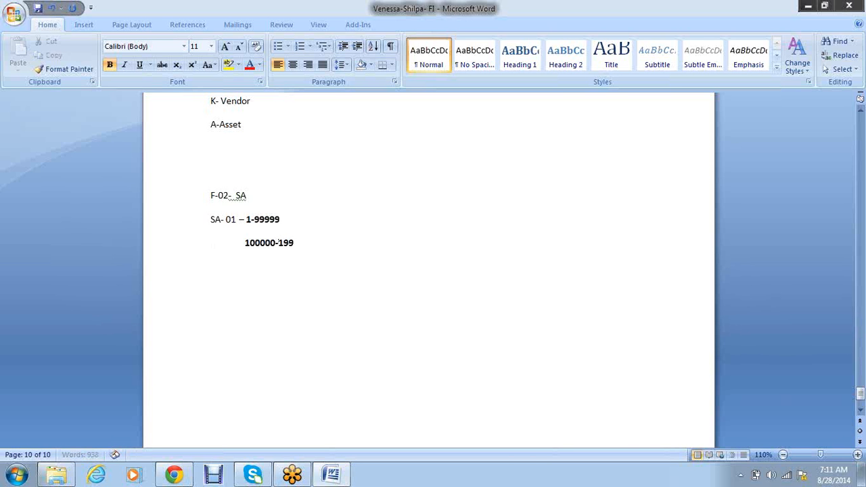
type("999")
key("Return")
type("99")
key("BackSpace")
key("BackSpace")
type("40- 400000")
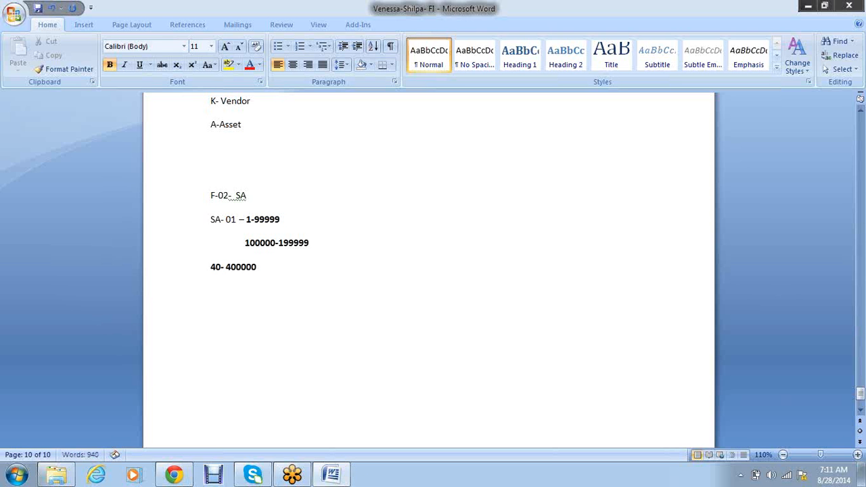
type("-4999999")
- Compare the SA note's document number and interval with the number range 40 line
left_click_drag(220, 219, 211, 219)
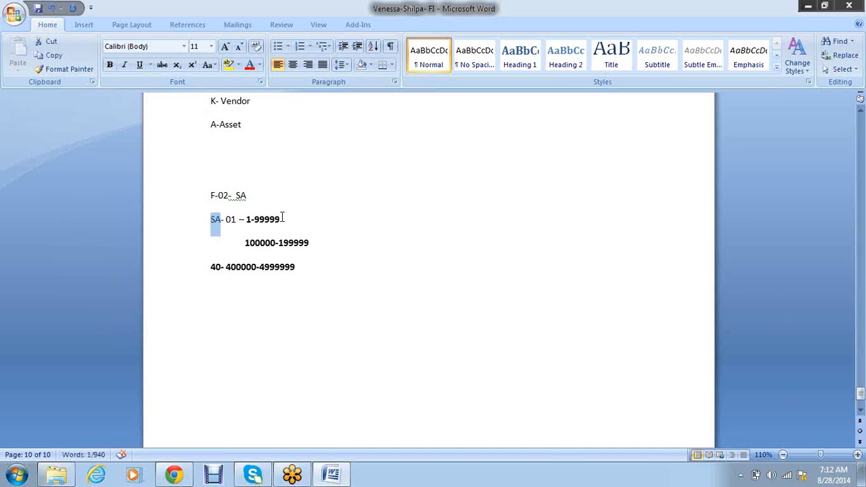
left_click_drag(280, 219, 248, 217)
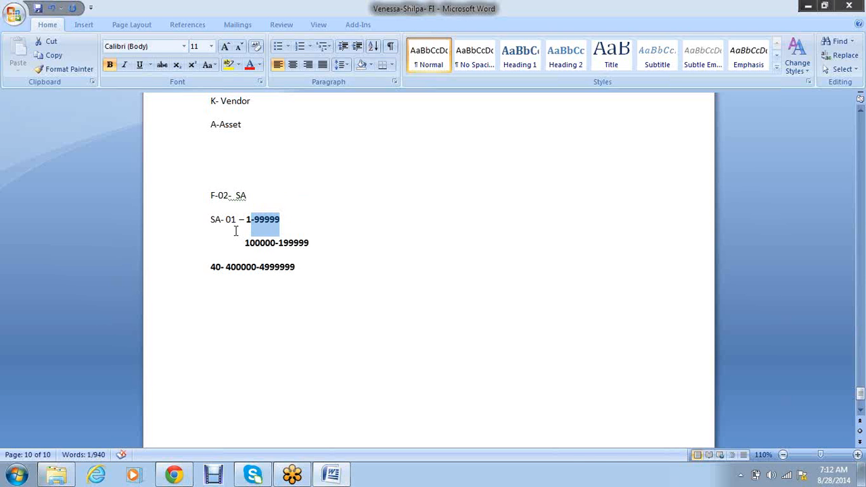
left_click_drag(236, 219, 227, 220)
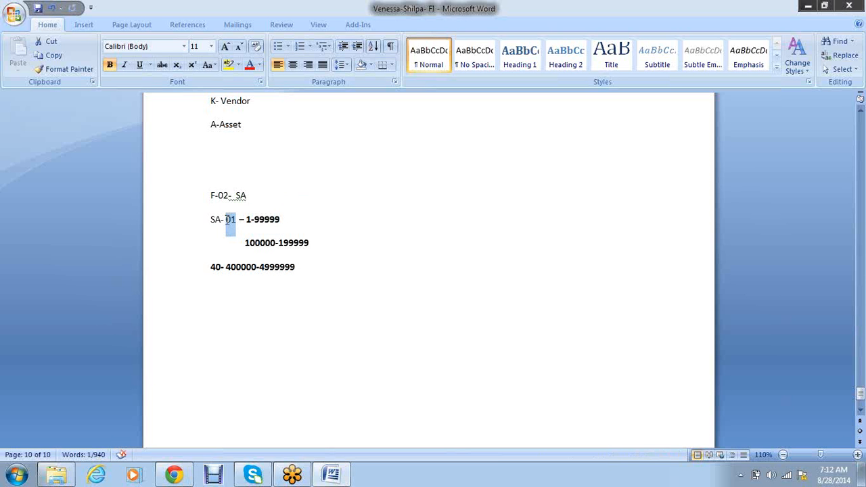
left_click_drag(222, 269, 217, 272)
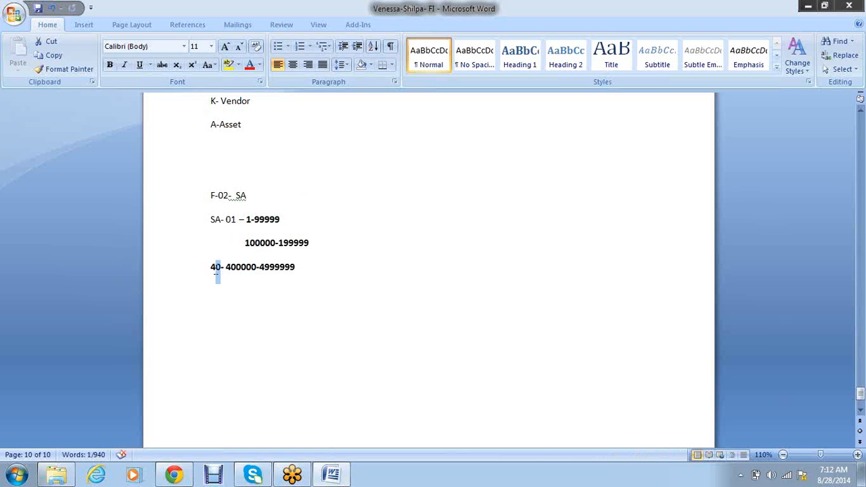
left_click(288, 271)
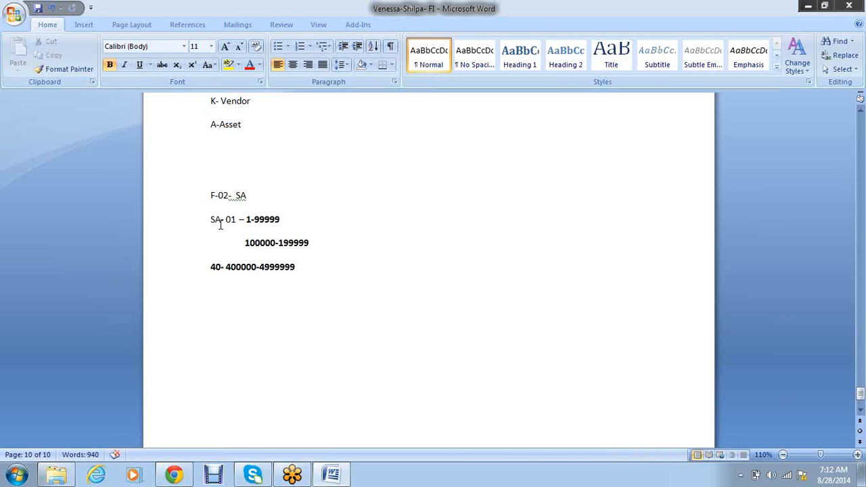
left_click_drag(220, 223, 210, 223)
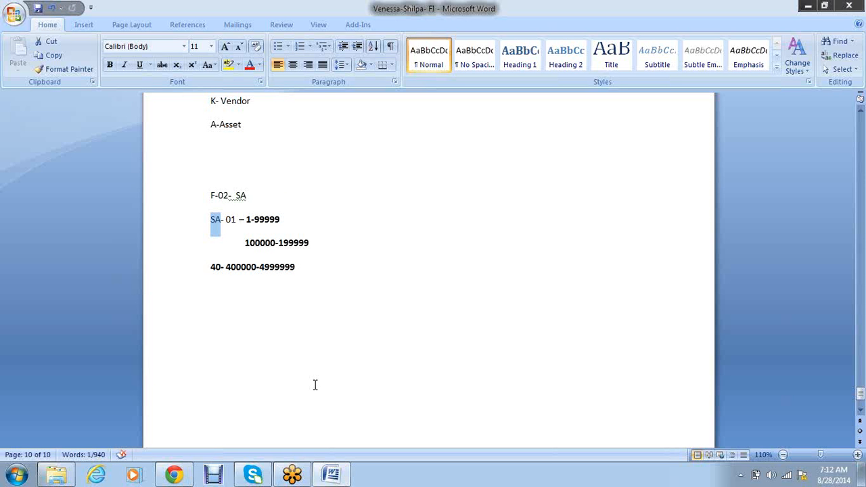
left_click(253, 195)
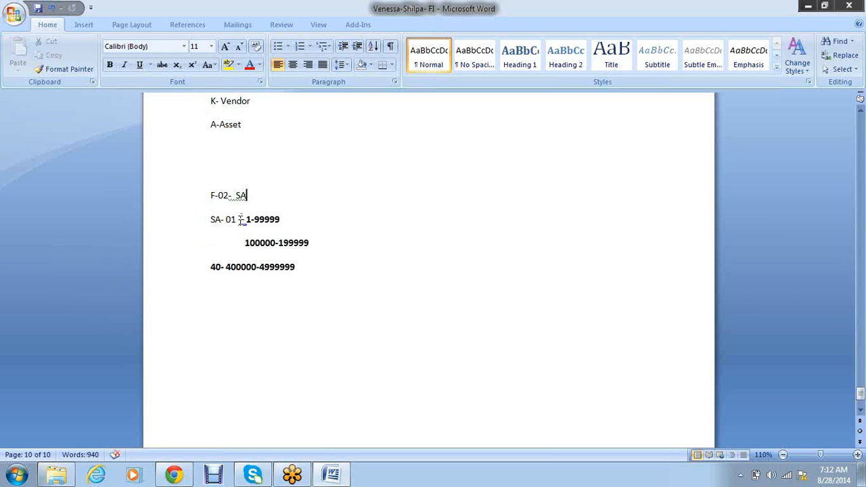
left_click_drag(236, 219, 231, 221)
- Look back through the document type list and legend, and recheck the SA note's type and interval
scroll(369, 310, "up", 3)
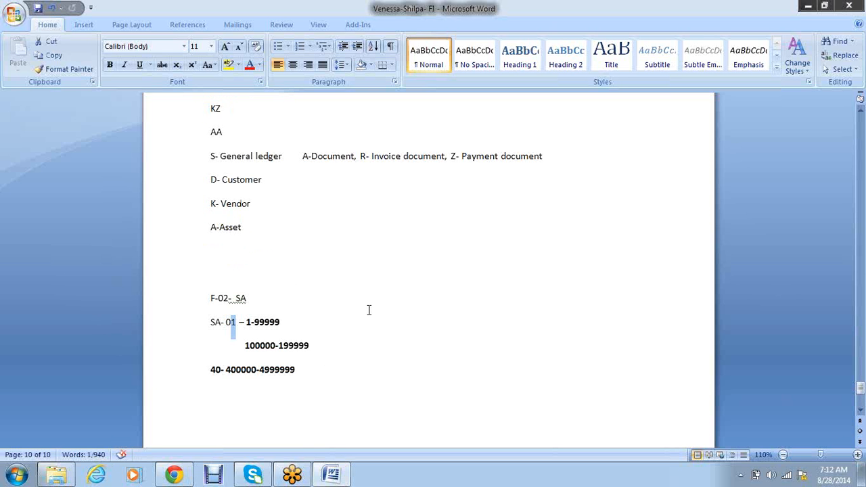
scroll(368, 310, "up", 9)
scroll(368, 309, "down", 7)
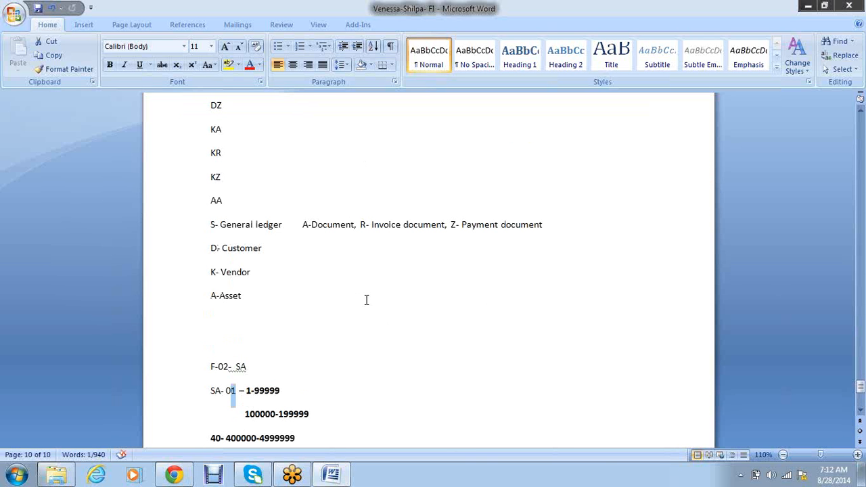
left_click(367, 306)
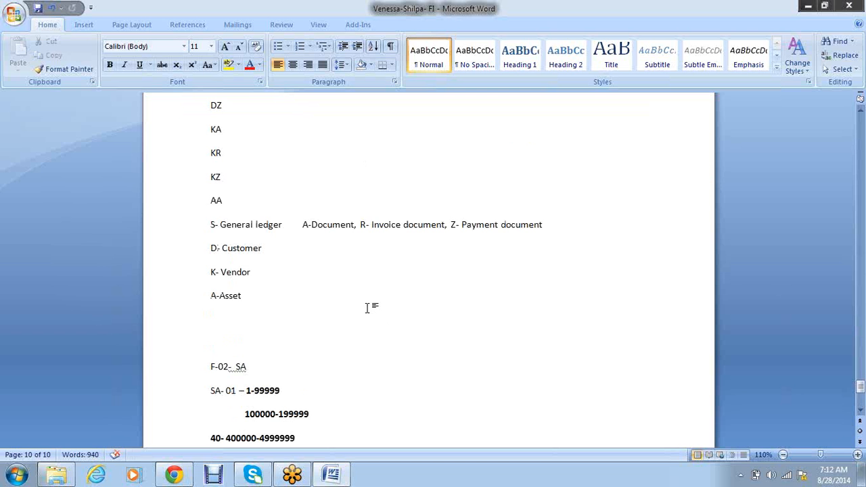
scroll(367, 308, "down", 4)
left_click_drag(221, 252, 210, 254)
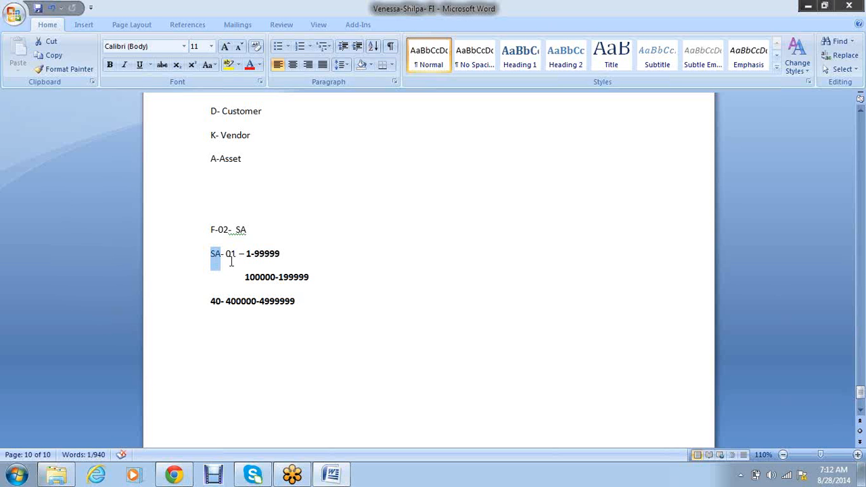
left_click_drag(280, 253, 250, 252)
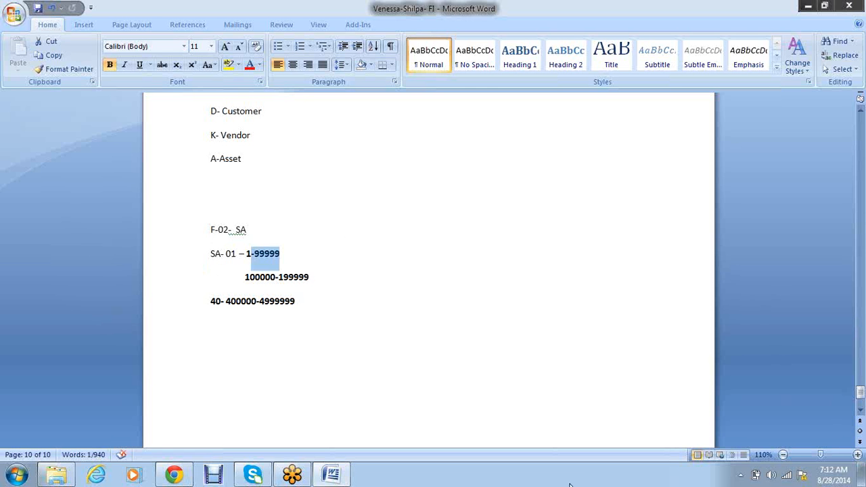
- Remove one blank line between the "A-Asset" legend line and the F-02 note
left_click(240, 187)
key("Delete")
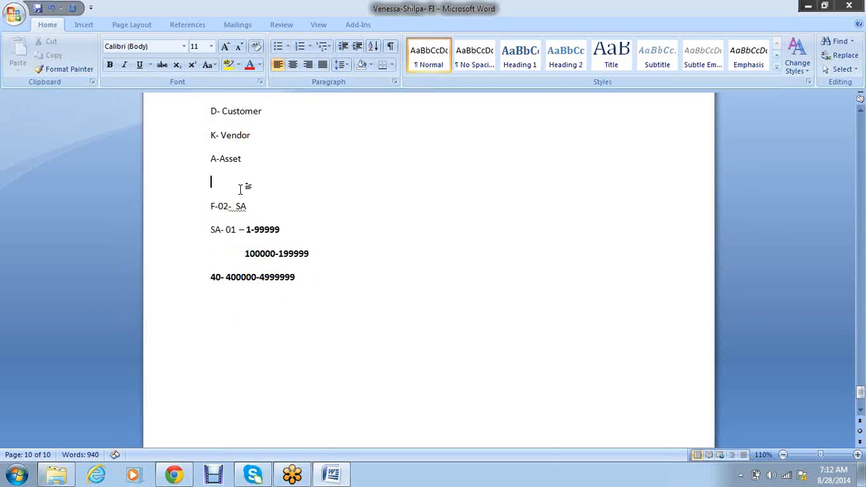
- Remove the remaining blank line above the F-02 note and start new lines below the number range 40 line
key("Delete")
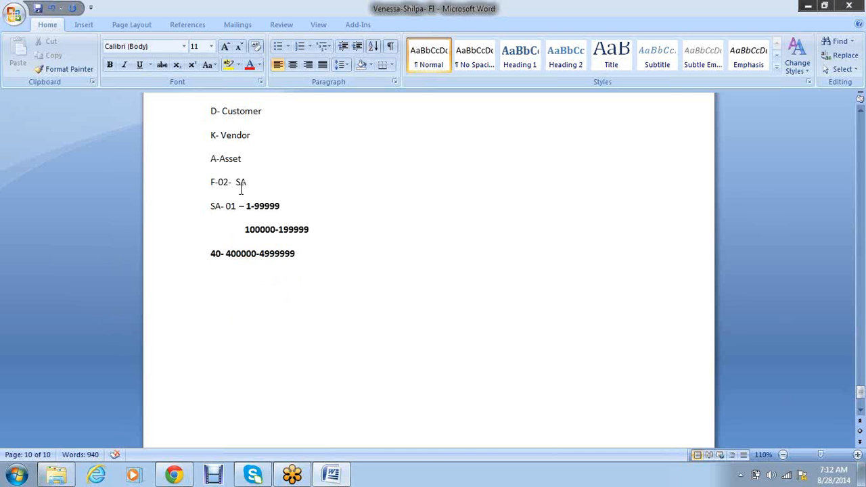
left_click(310, 252)
key("Return")
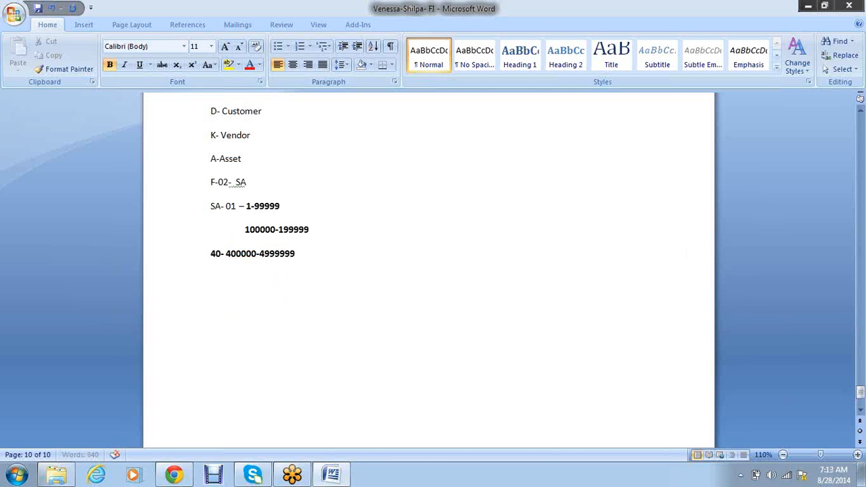
key("Return")
scroll(557, 253, "up", 5)
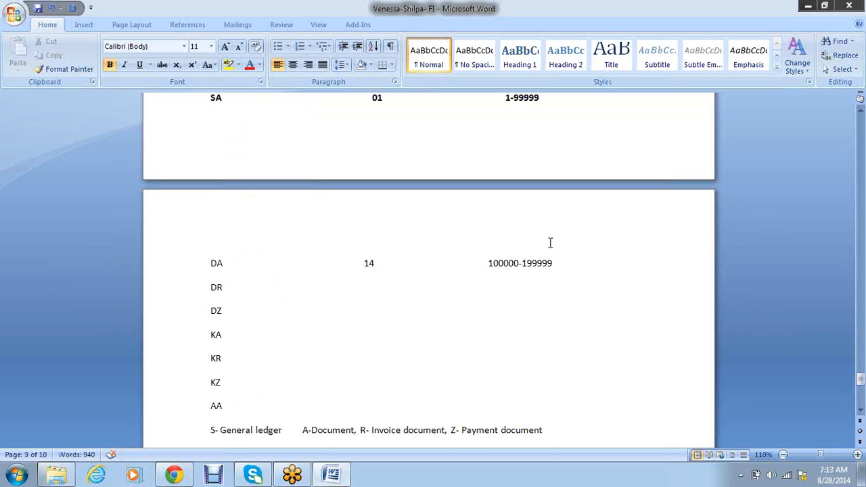
scroll(549, 243, "down", 5)
scroll(536, 285, "down", 3)
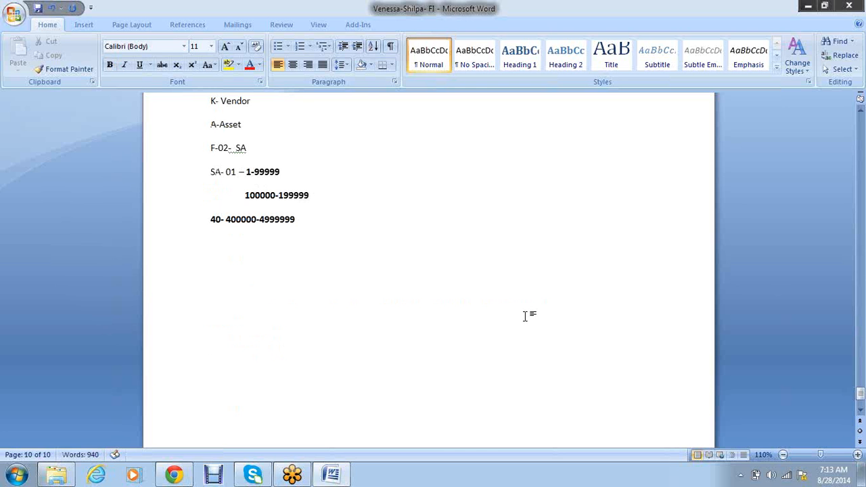
- Add two lines reading "External-" and "Internal-" beneath the number range 40 line
type("External")
key("Return")
type("Internal")
type("-")
left_click(243, 290)
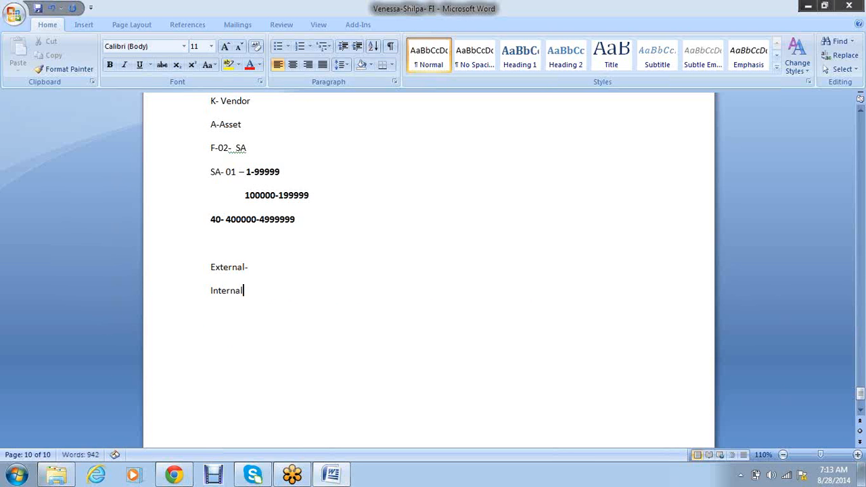
type("-")
- Complete the External line with "user has to give the document number from the interval"
key("Up")
key("Right")
type("user has to")
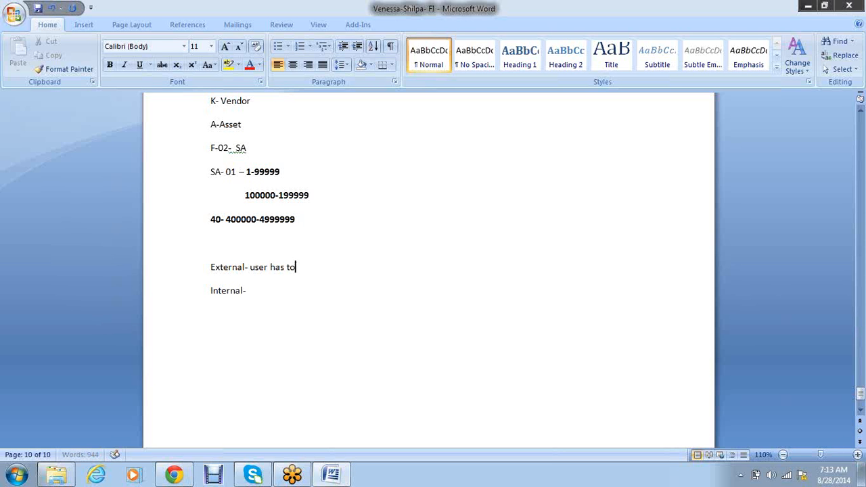
type(" give the document num")
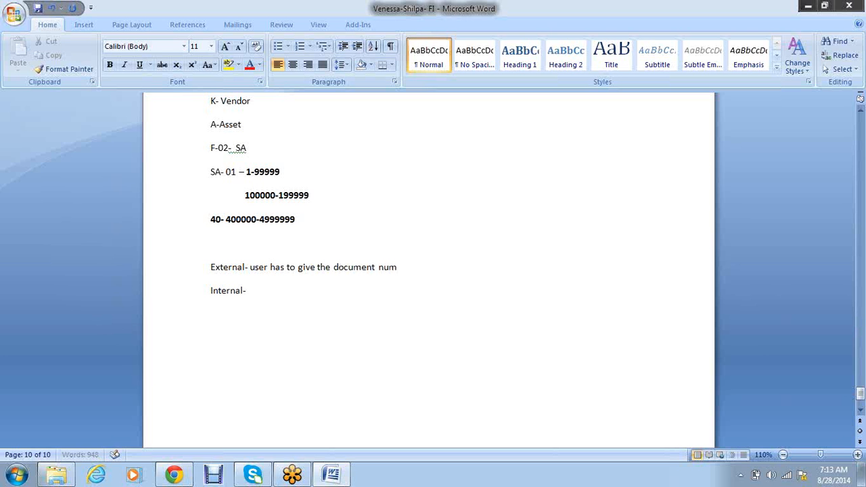
type("ber from the interval")
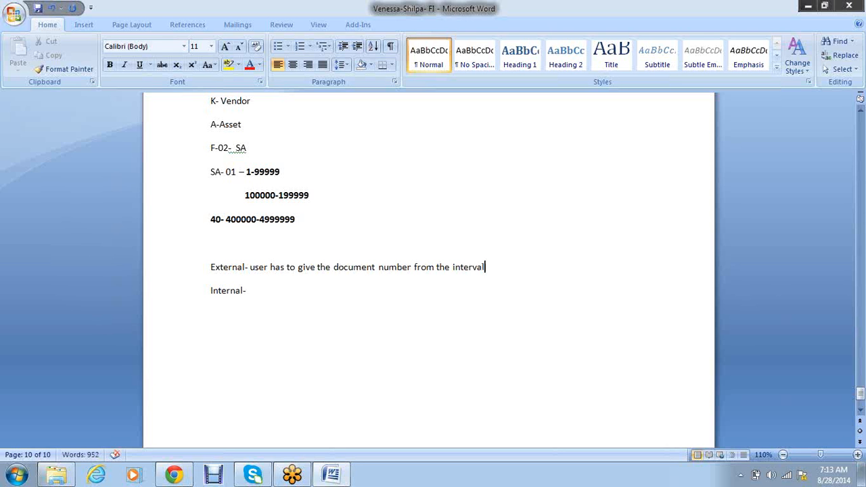
- Add a hyphen after SA in the F-02 note and point out the 1-99999 interval
left_click(247, 290)
left_click(261, 147)
type("-")
left_click_drag(246, 171, 280, 172)
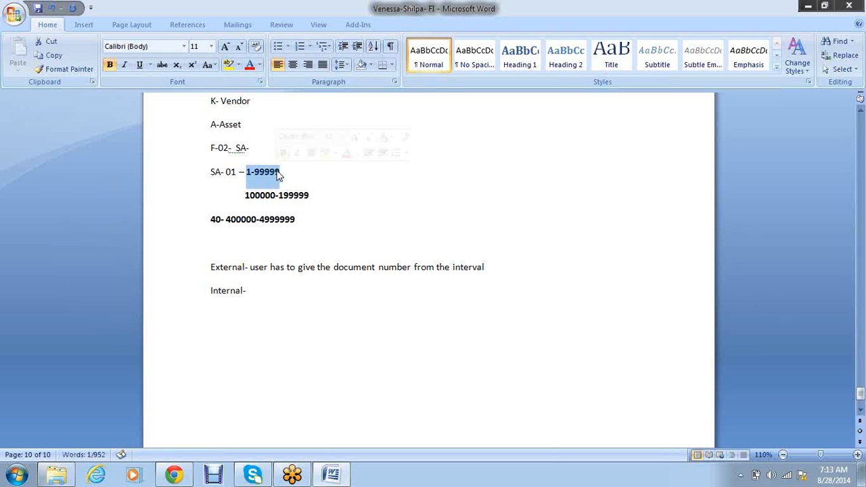
- Continue the Internal line with the text "System will automatically,"
left_click(294, 290)
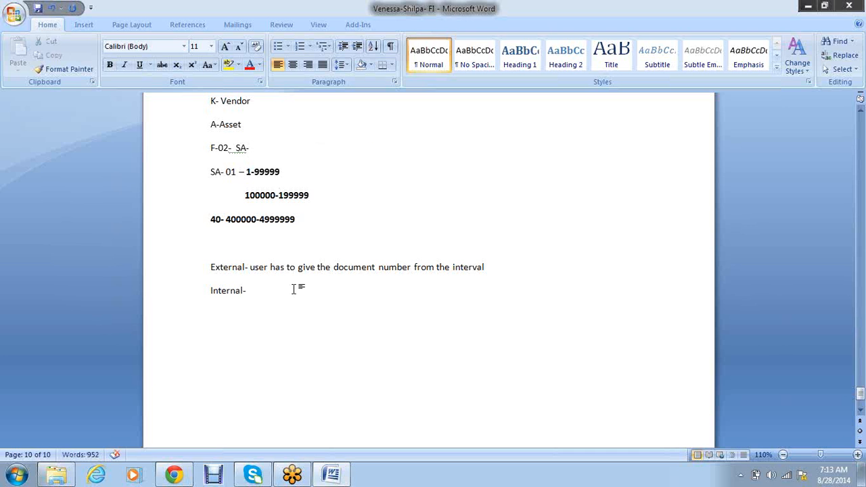
type("Syste,m")
key("BackSpace")
key("BackSpace")
key("BackSpace")
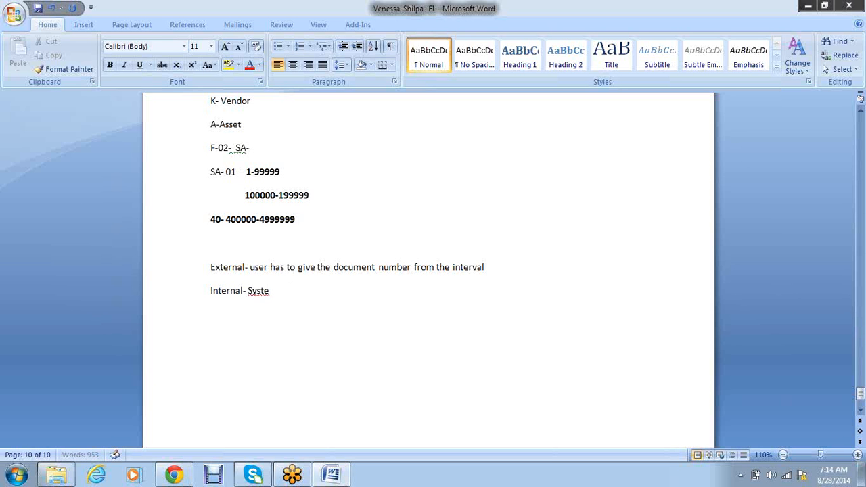
type("m  will automatically")
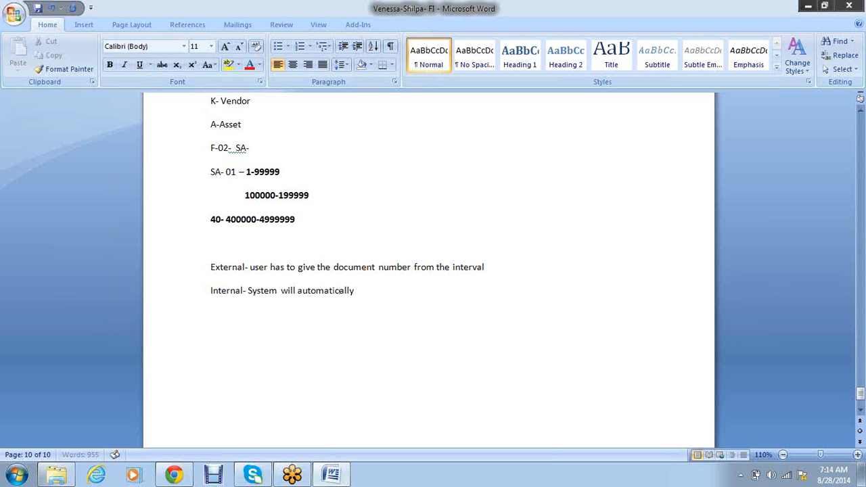
type(",")
- Format the whole External line as bold red text
left_click_drag(299, 195, 289, 196)
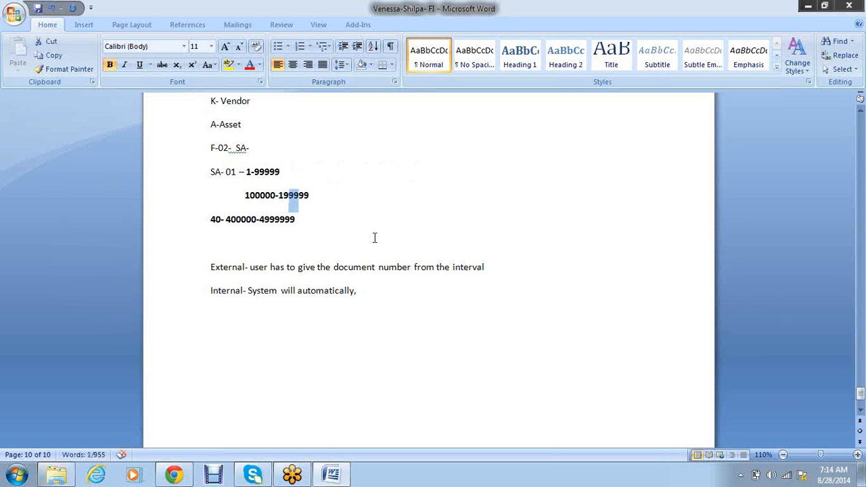
left_click_drag(488, 268, 231, 267)
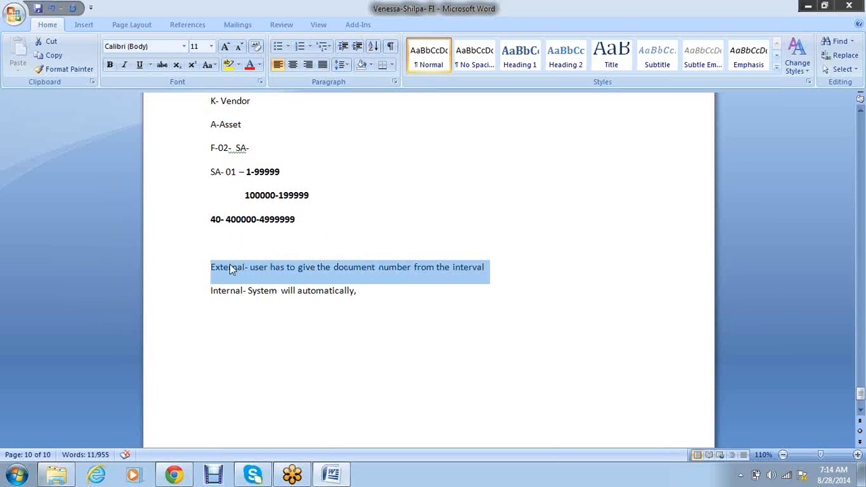
key("ctrl+b")
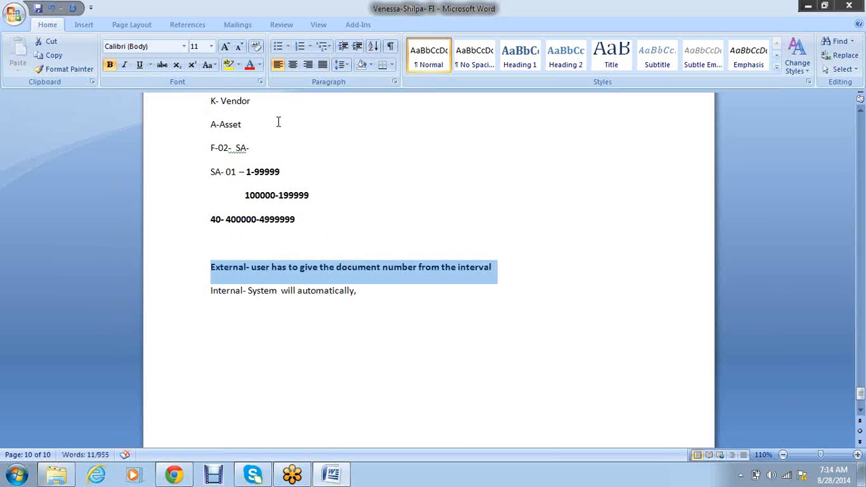
left_click(251, 71)
left_click(523, 269)
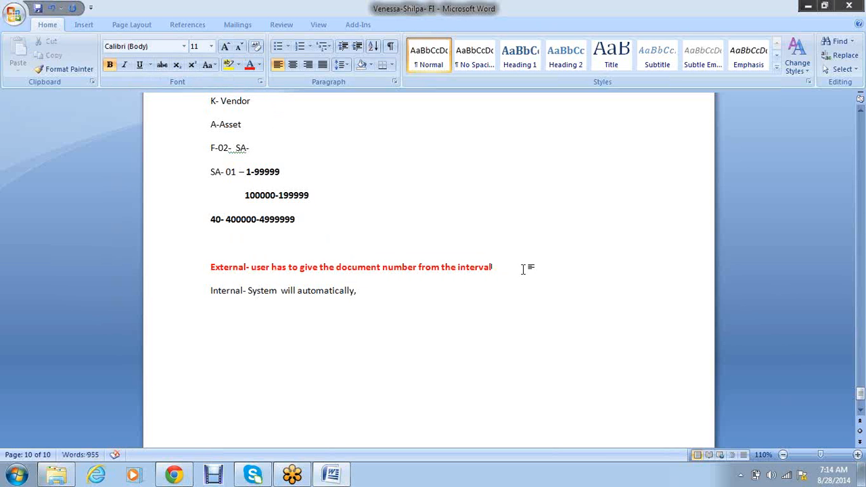
- Append a hyphen to the External line and remove the blank line above it
type("-")
left_click_drag(506, 271, 326, 257)
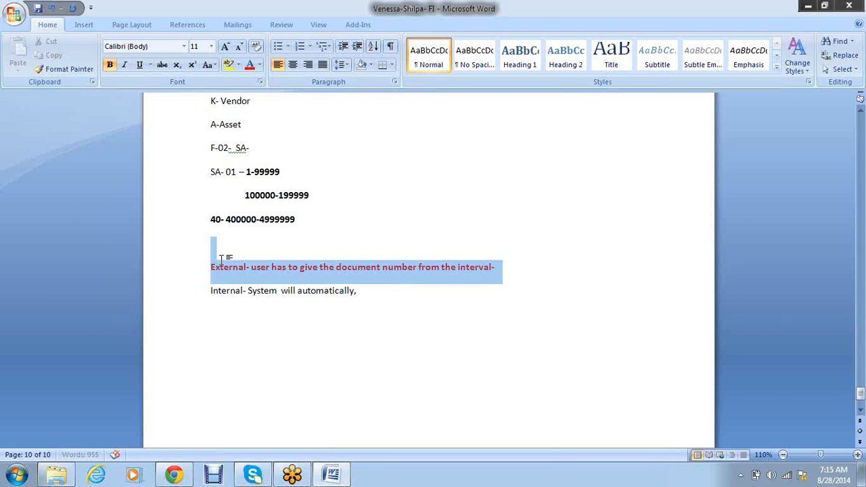
left_click(451, 325)
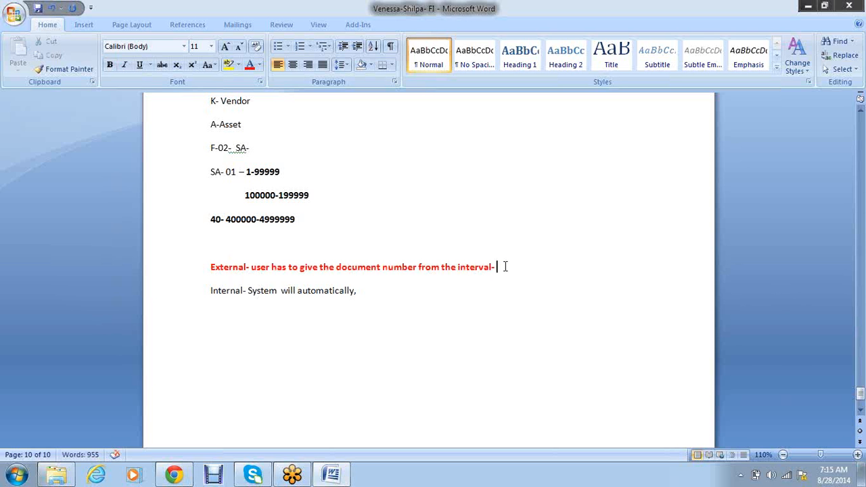
left_click_drag(504, 268, 229, 257)
left_click(493, 361)
left_click(263, 241)
key("Delete")
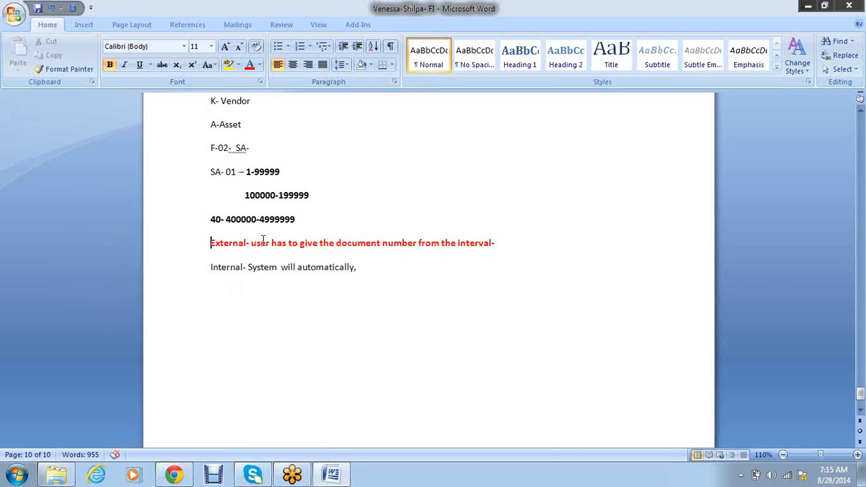
- Add the heading text "Tolerance group" below the Internal line, separated from it by a blank line
left_click(406, 268)
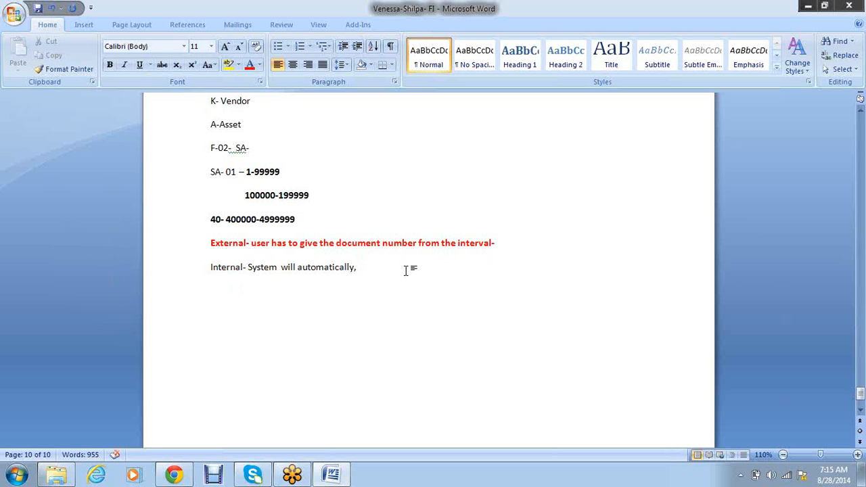
key("Return")
key("Return")
type("Tolergrnace")
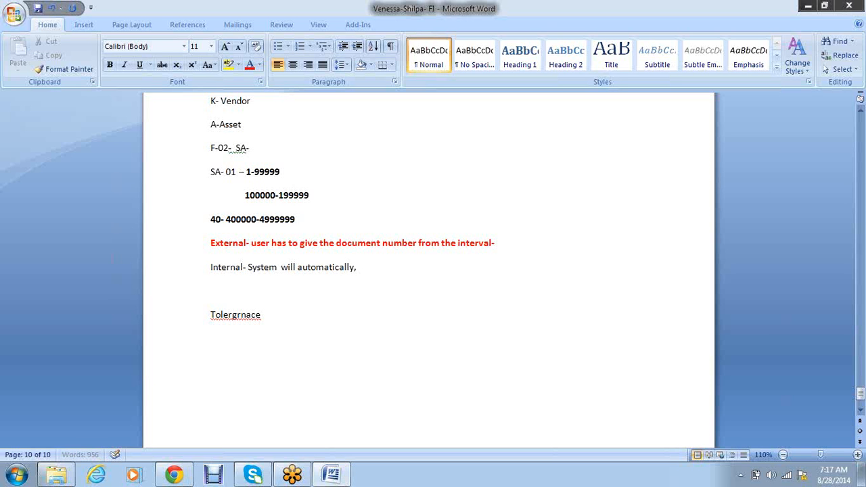
key("BackSpace")
key("BackSpace")
key("BackSpace")
key("BackSpace")
key("BackSpace")
key("BackSpace")
type("a")
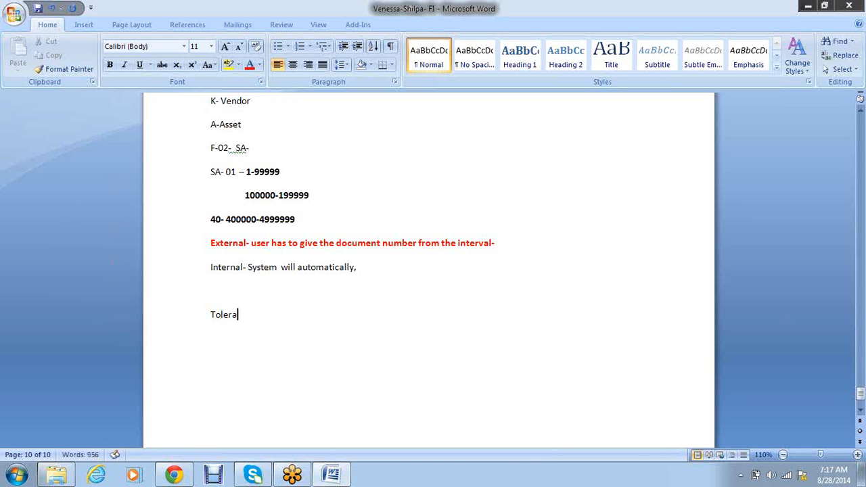
type("nce group")
key("Return")
- Make the "Tolerance group" heading bold and return to the line below it
left_click_drag(286, 313, 213, 326)
key("ctrl+b")
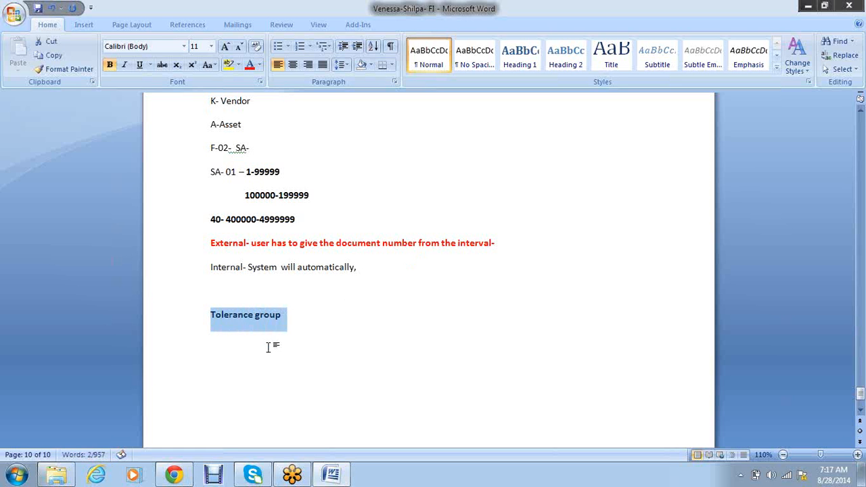
left_click(268, 347)
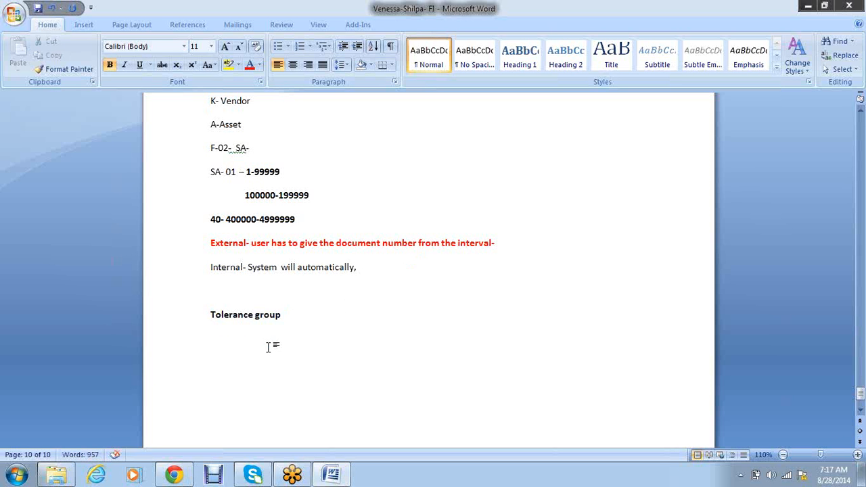
- List JA, SA and TL on separate lines under the Tolerance group heading
type("JA")
key("BackSpace")
key("BackSpace")
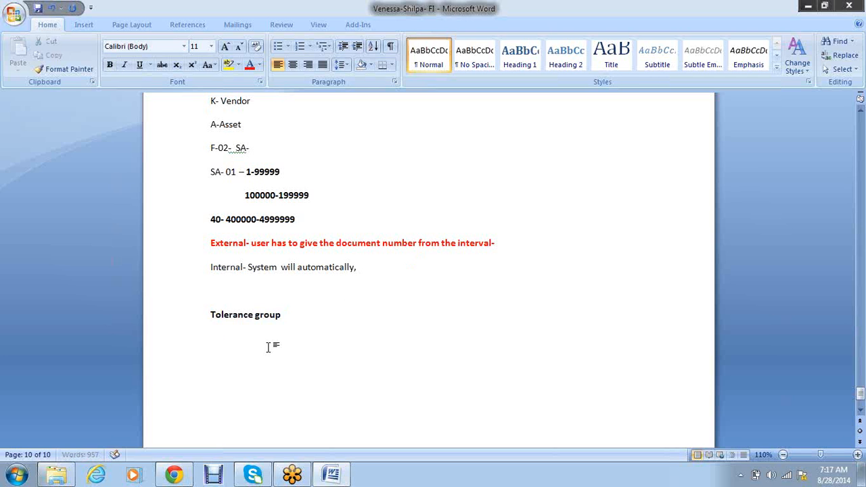
type("JA")
key("Return")
type("SA")
key("Return")
type("TL")
- Complete the JA entry so that it reads "JA – A, B, C"
key("Up")
key("Up")
type("- A, ")
type("C")
key("BackSpace")
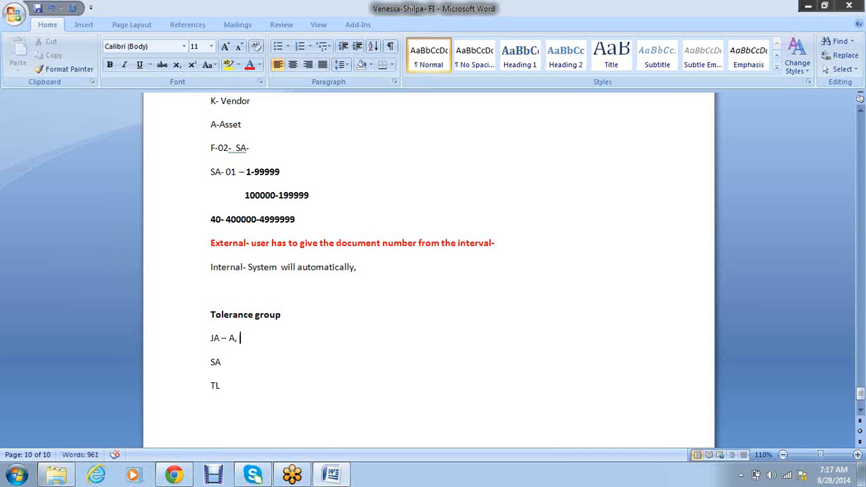
type("B, C")
key("Return")
key("Delete")
- Complete the other two tolerance entries as "SA – E & F" and "TL - Z"
left_click(278, 361)
type("- ")
type("E & F")
left_click(220, 386)
type("- Z")
left_click_drag(220, 337, 211, 338)
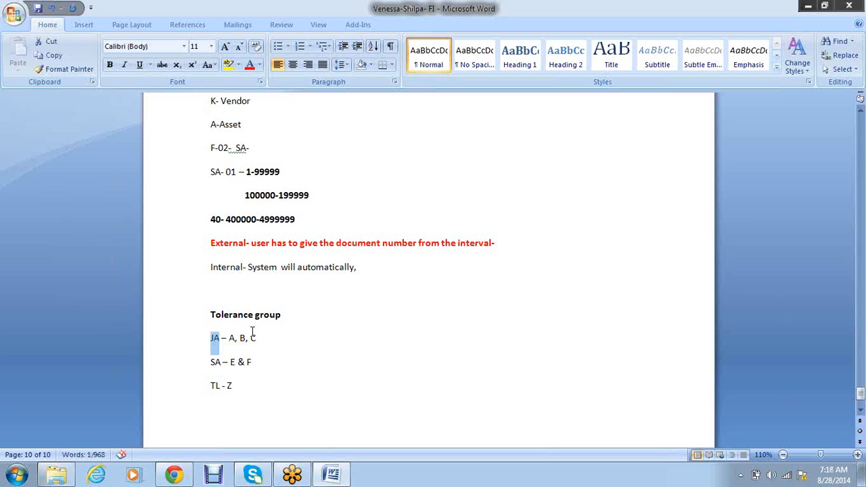
mouse_move(251, 334)
left_click_drag(258, 336, 234, 339)
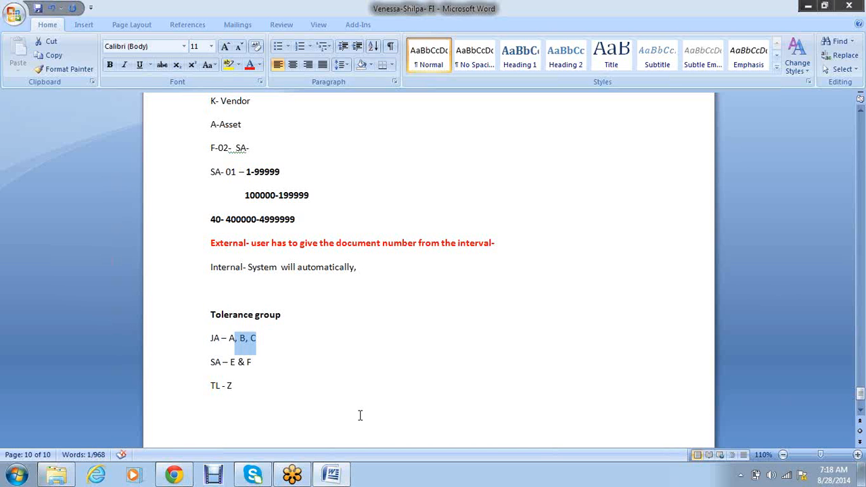
left_click(383, 419)
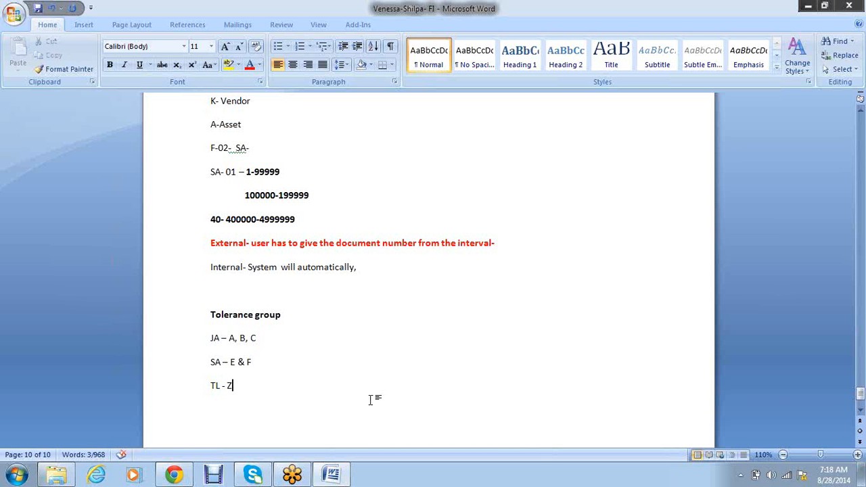
left_click(214, 336)
- Centre the "Tolerance group" heading on the page
left_click_drag(290, 313, 226, 310)
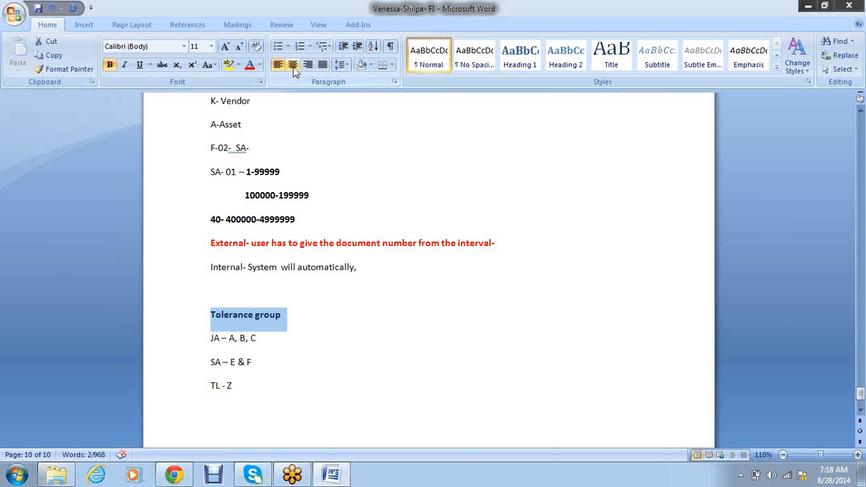
left_click(292, 65)
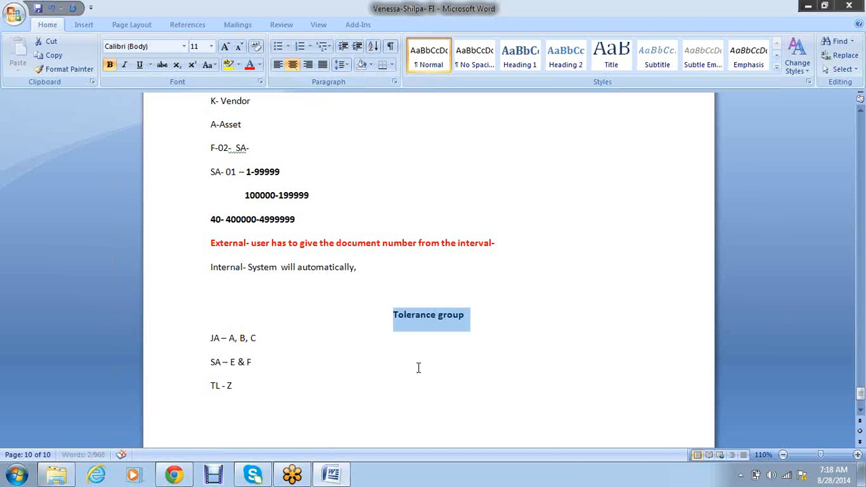
left_click(247, 337)
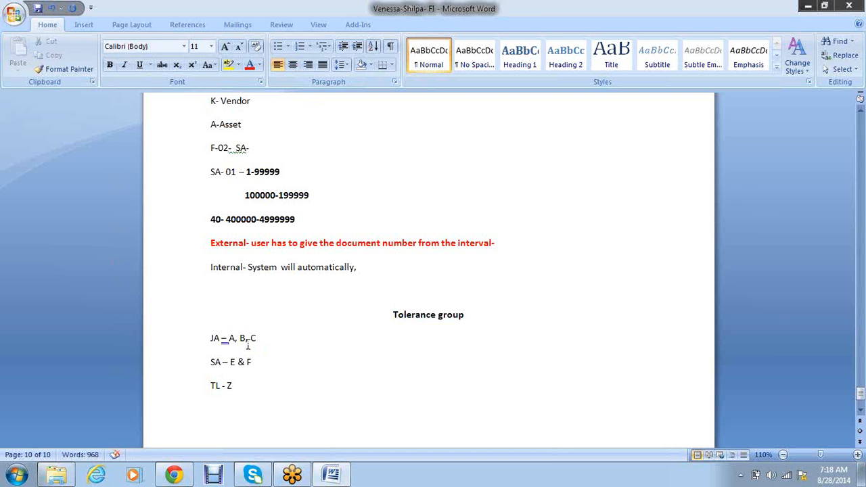
- Add the lines "Give upper limits for" and "Document posting" below the TL entry
left_click(290, 386)
key("Return")
type("Give u")
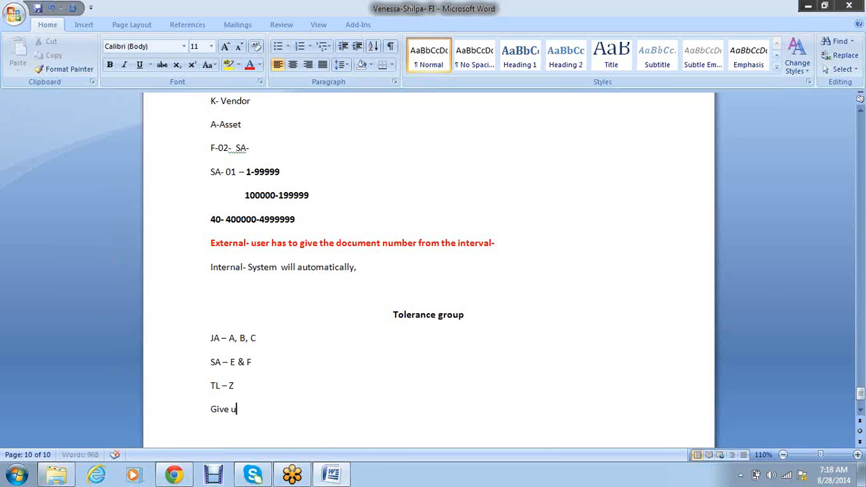
type("pper limits for")
key("Return")
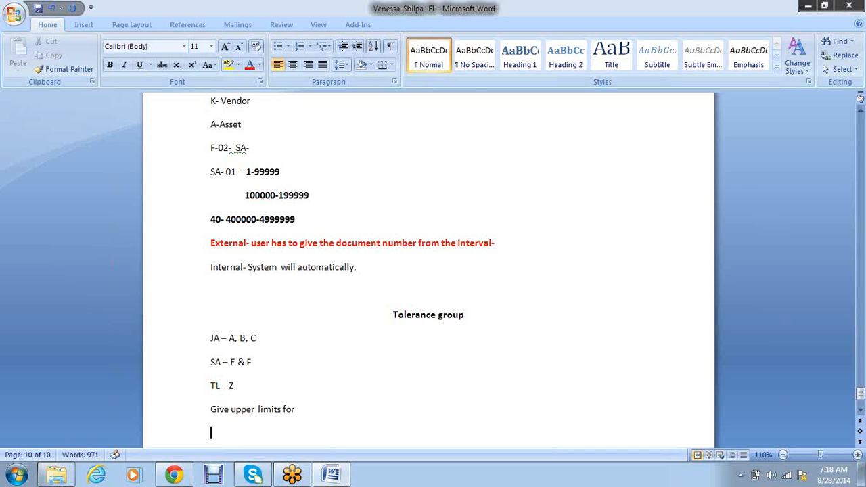
type("Document posting")
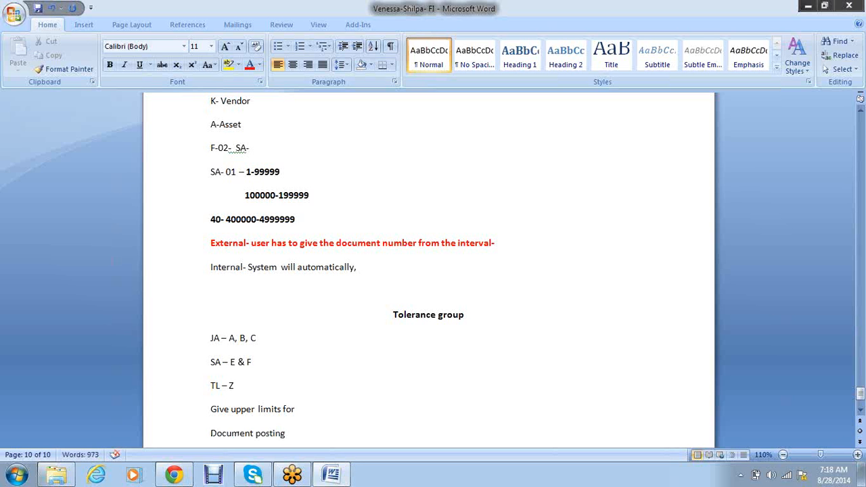
- Add the line "Open item posting (Outgoing and Incoming payments)" below "Document posting", correcting the spelling of "Outgoing"
key("Return")
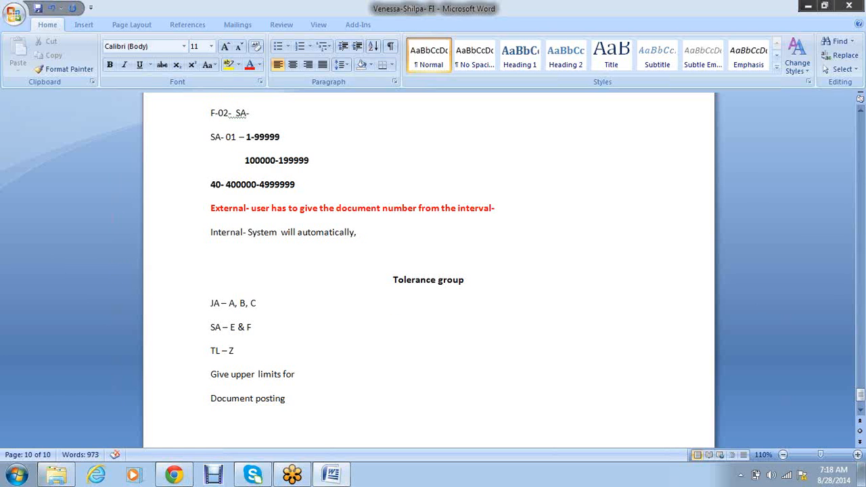
type("Open item pos")
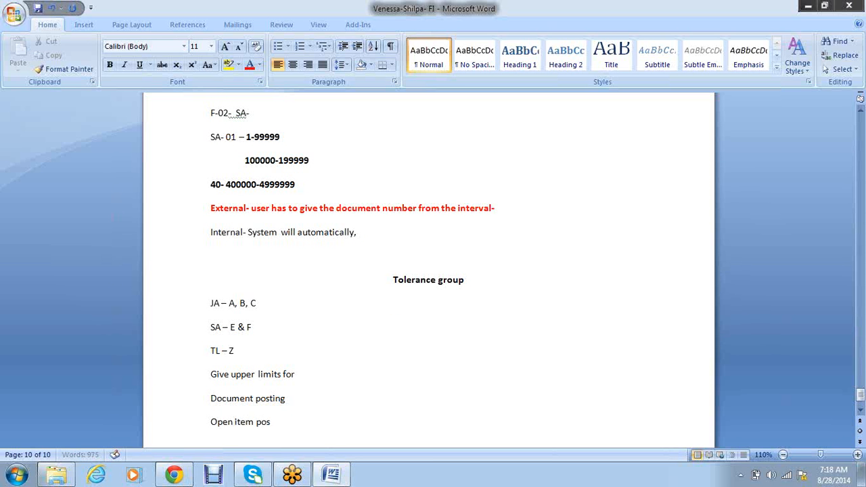
type("ting  (Ougoing a")
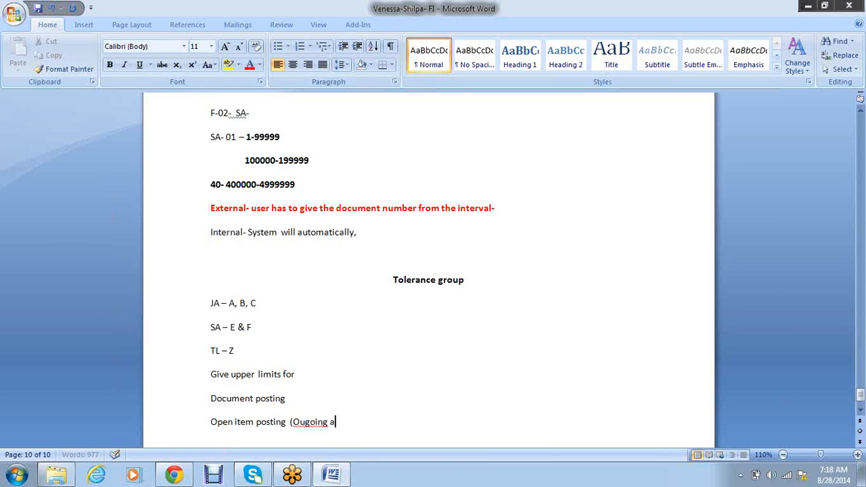
type("n")
left_click(305, 421)
type("t")
key("Right")
key("Right")
key("Right")
key("Right")
key("Right")
key("Right")
key("Right")
key("Right")
type("d Incoming ")
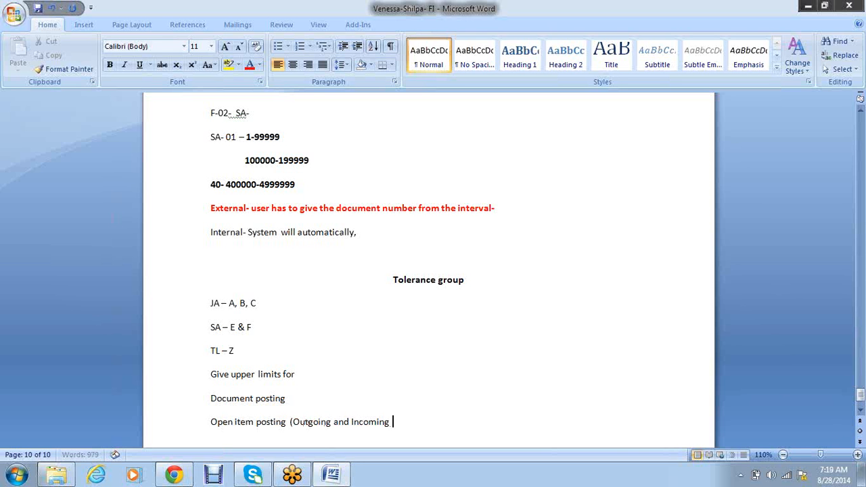
type("payments)")
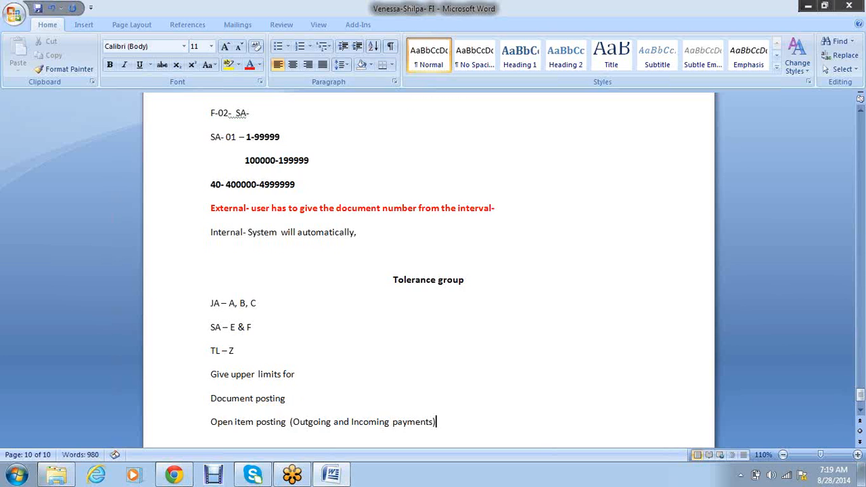
- Add a "Discount" line below the open item posting entry and correct its spelling with the suggested word
key("Return")
type("Disocunt")
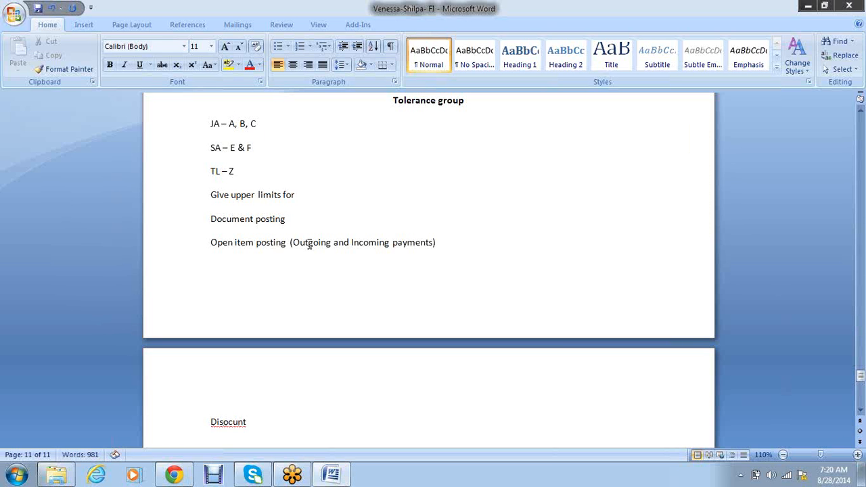
left_click(235, 123)
left_click(234, 422)
right_click(235, 425)
left_click(283, 262)
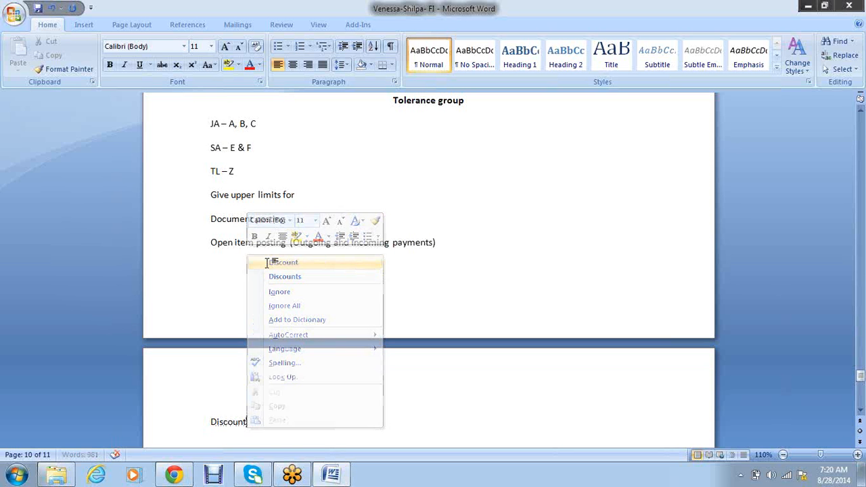
- Add a new line reading "Company code-" below "Discount"
key("Return")
type("Co")
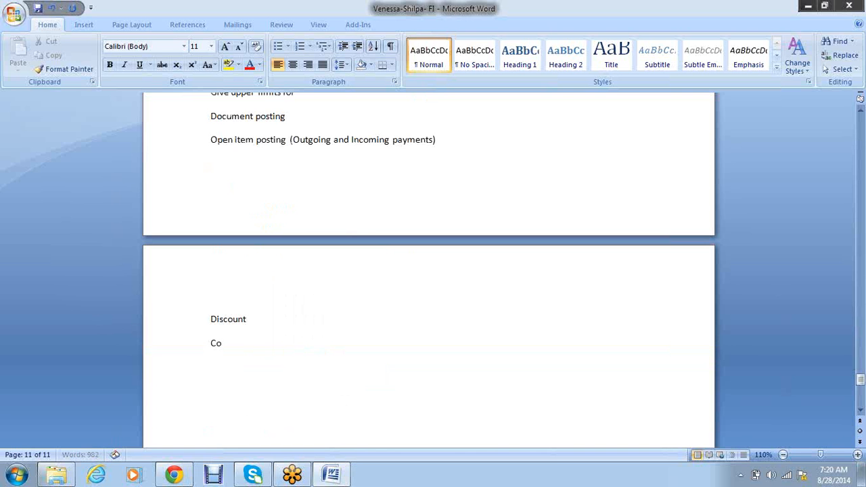
type("mpany code-")
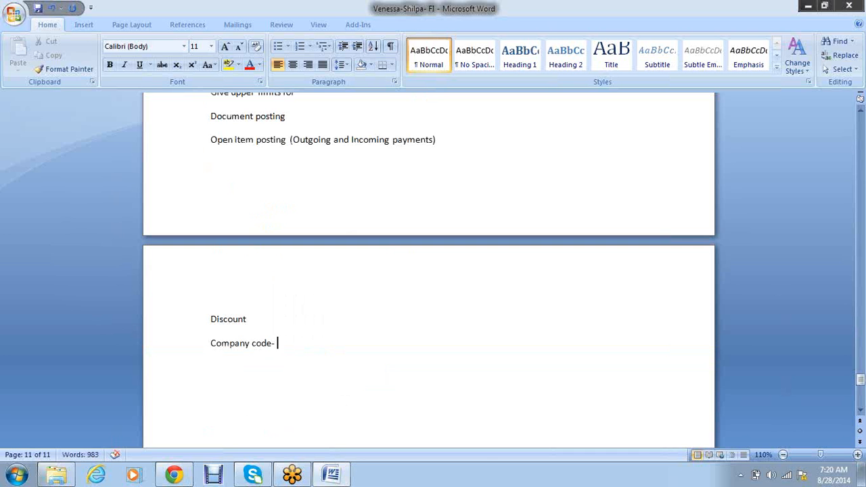
- Review the tolerance group notes, from the JA entry to the company code line
scroll(273, 190, "up", 2)
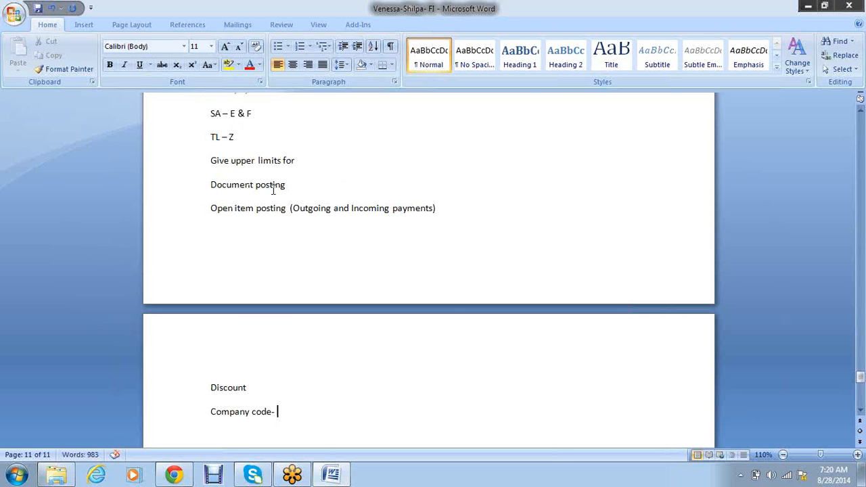
scroll(271, 188, "up", 3)
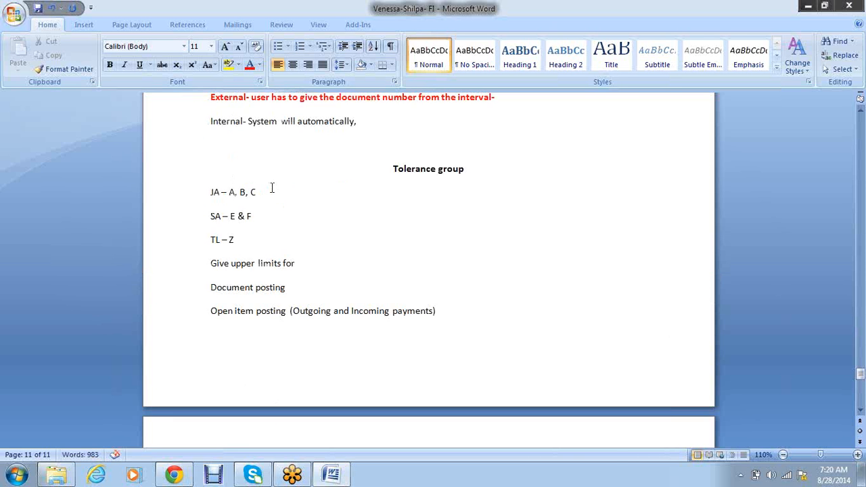
scroll(271, 188, "up", 2)
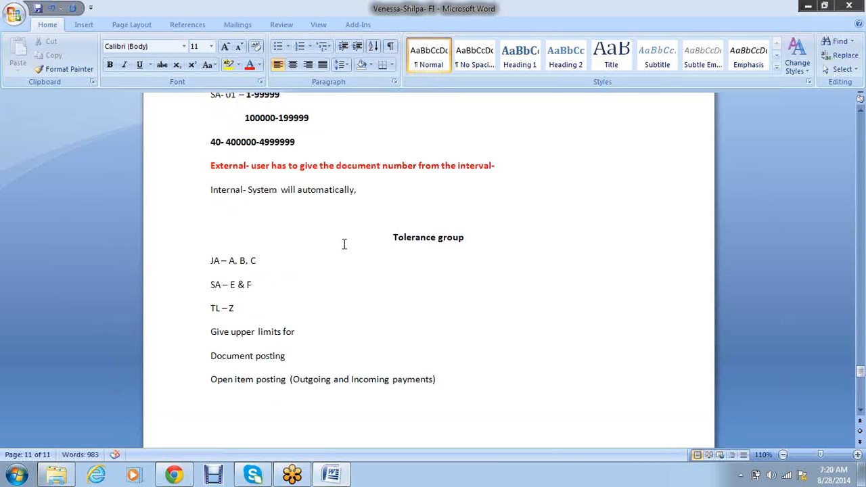
left_click(248, 261)
left_click_drag(220, 261, 210, 261)
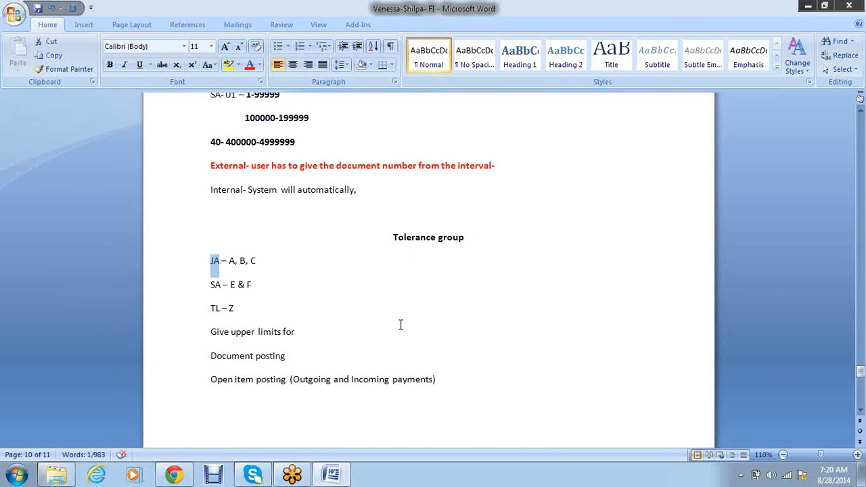
scroll(401, 324, "down", 4)
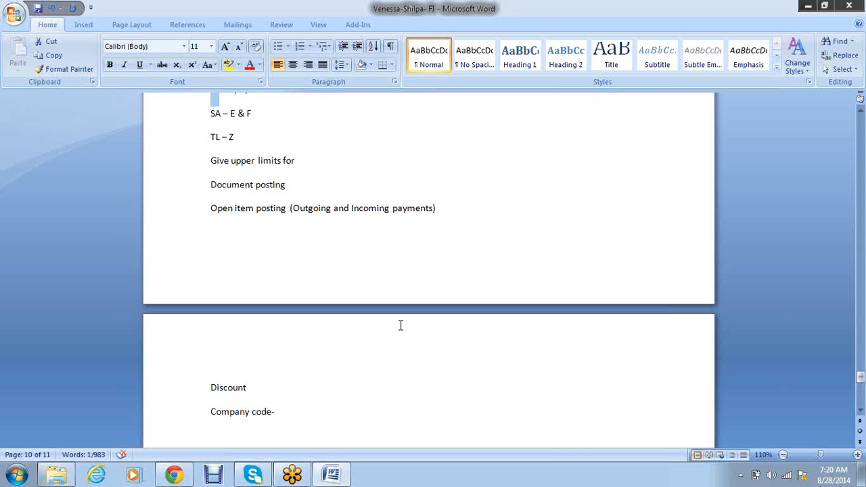
scroll(386, 303, "down", 5)
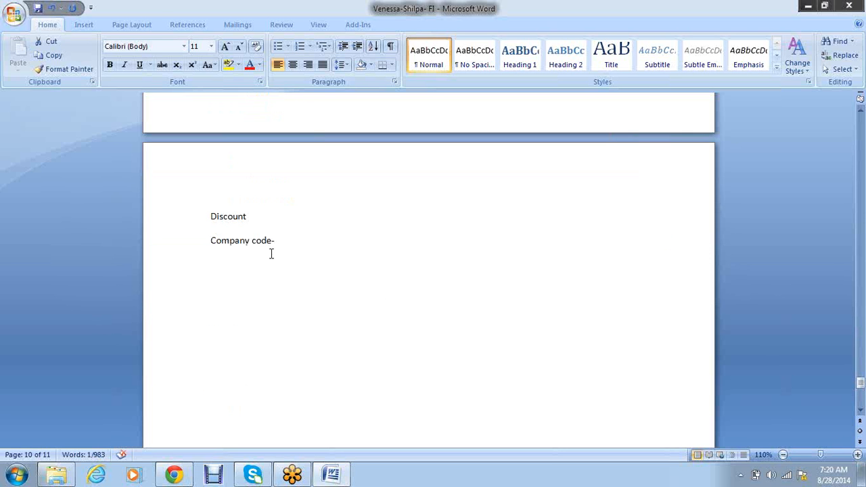
left_click_drag(270, 242, 211, 242)
left_click(296, 280)
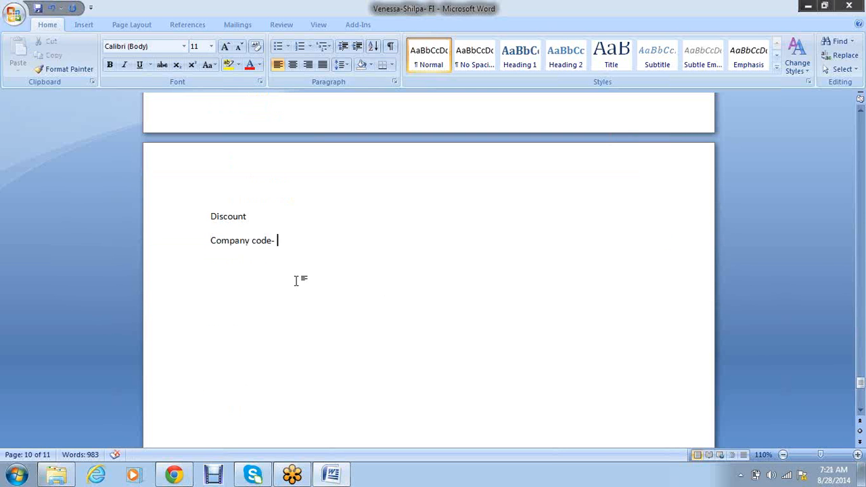
left_click(272, 241)
left_click(332, 244)
- Delete the blank line above the "Tolerance group" heading
scroll(331, 245, "up", 6)
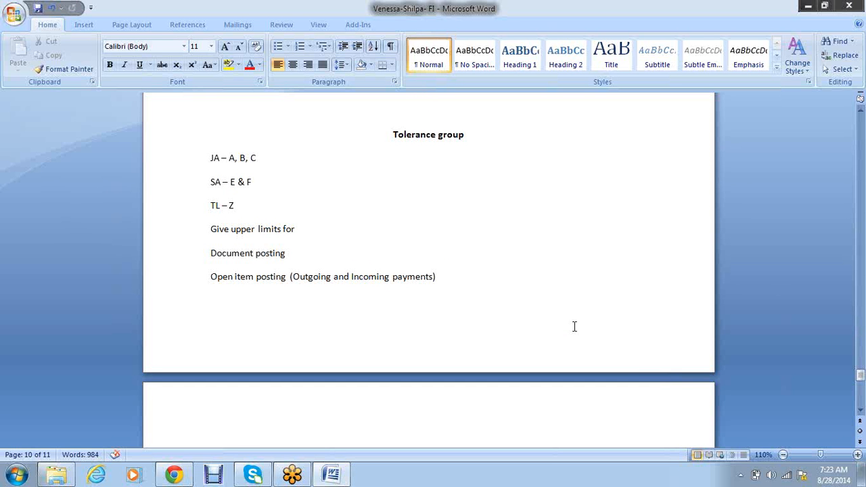
scroll(584, 294, "up", 2)
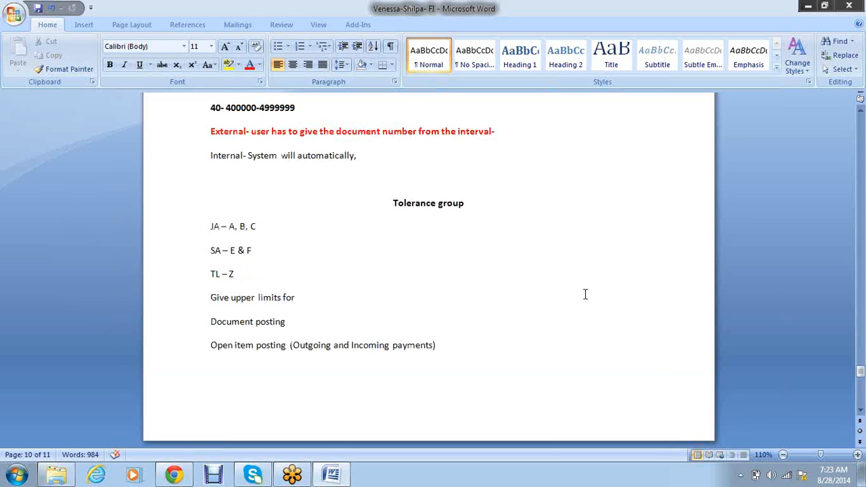
scroll(584, 294, "up", 4)
left_click(395, 309)
key("Delete")
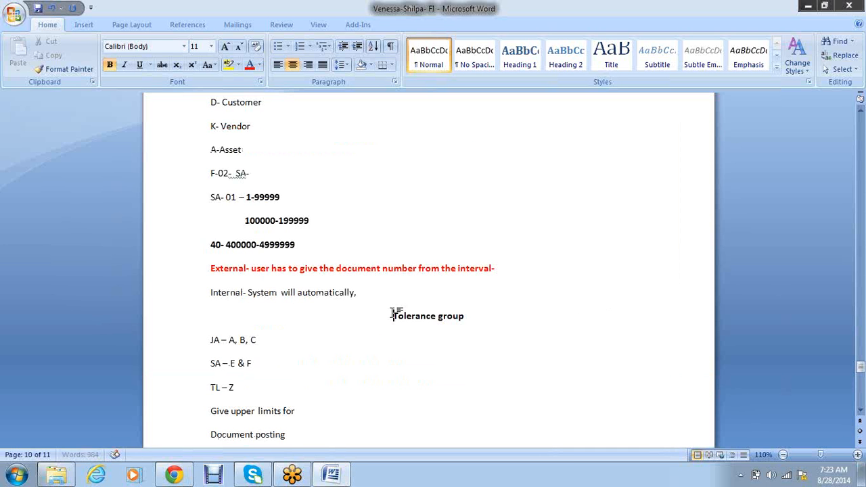
- Try to start a numbered list on a new line below "Company code –"
scroll(374, 331, "down", 8)
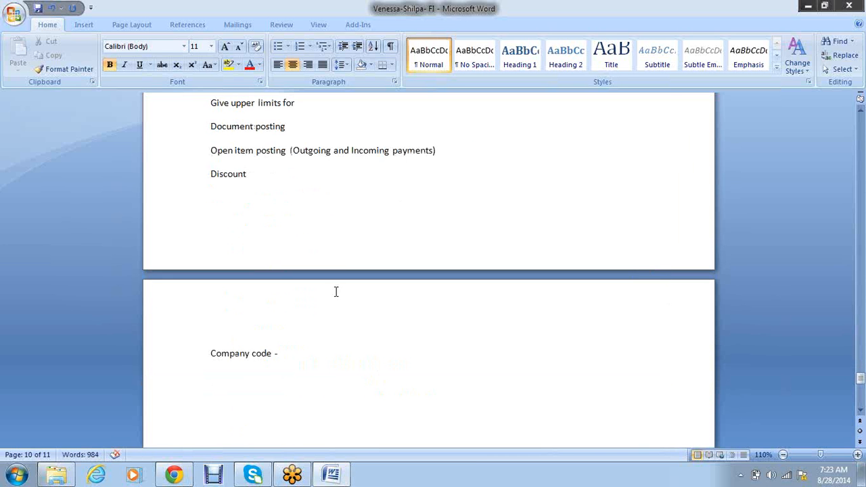
scroll(336, 273, "up", 1)
scroll(382, 304, "down", 4)
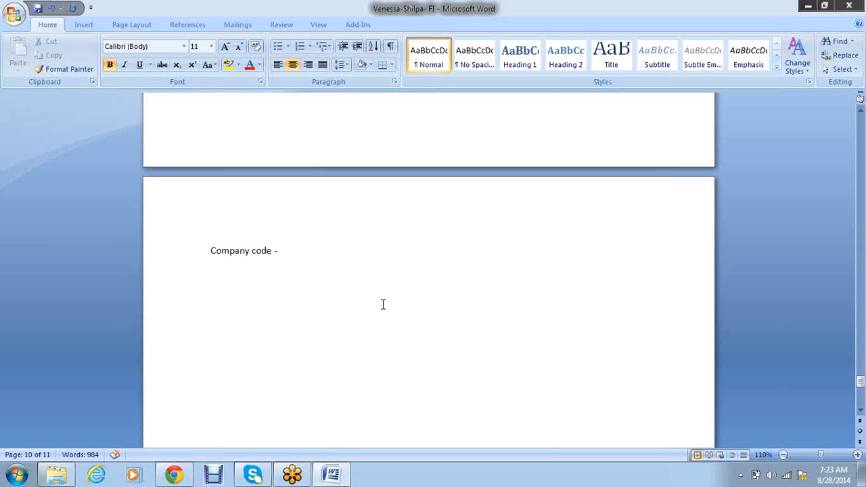
left_click(373, 248)
key("Return")
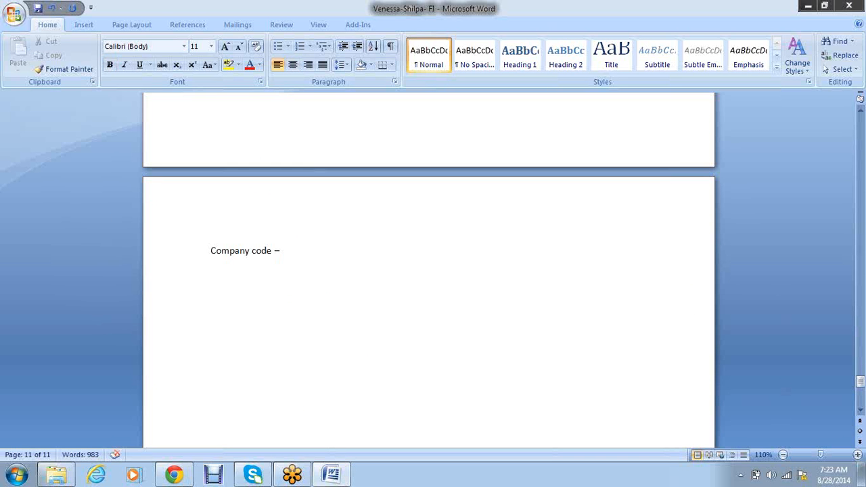
type("1.")
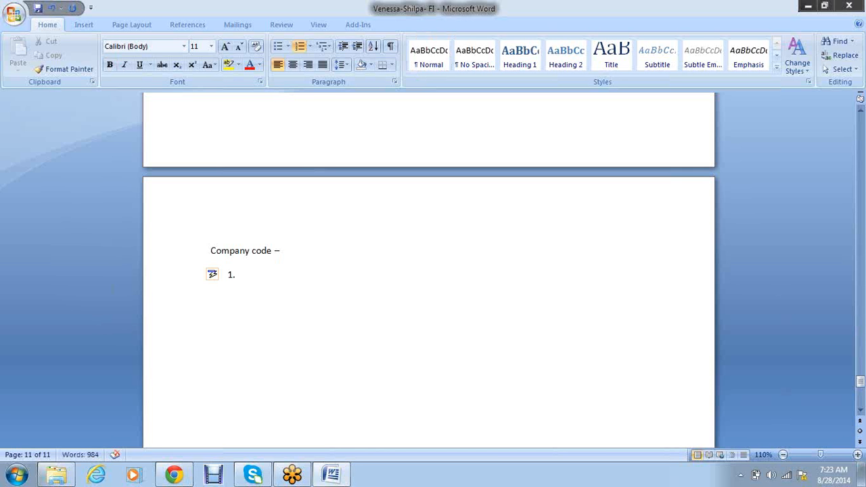
key("BackSpace")
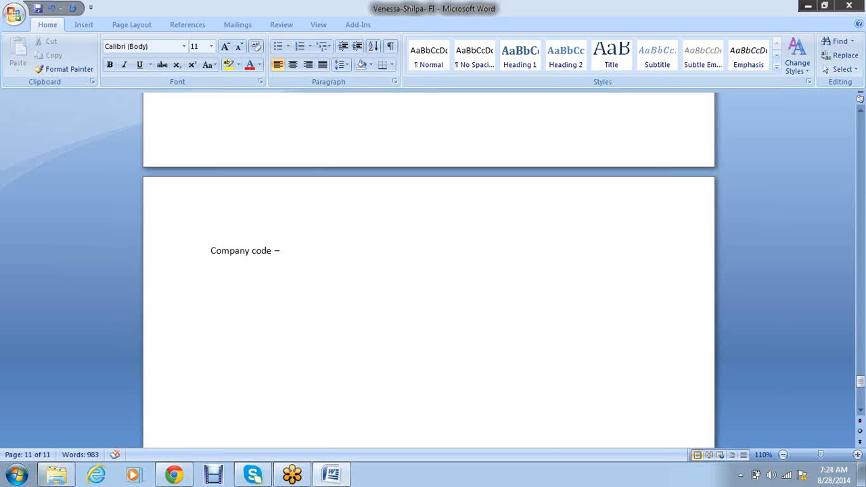
- Examine the tolerance group entries again, in particular the JA entry, and the company code line on the following page
scroll(376, 248, "up", 4)
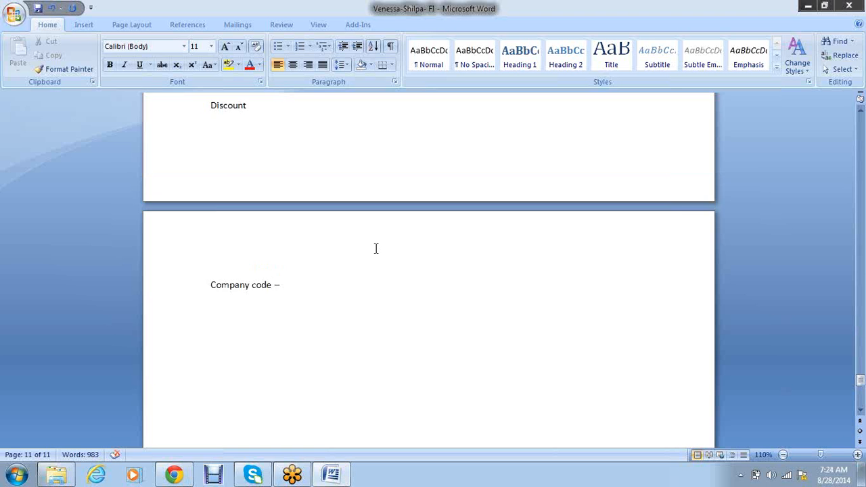
scroll(376, 248, "up", 3)
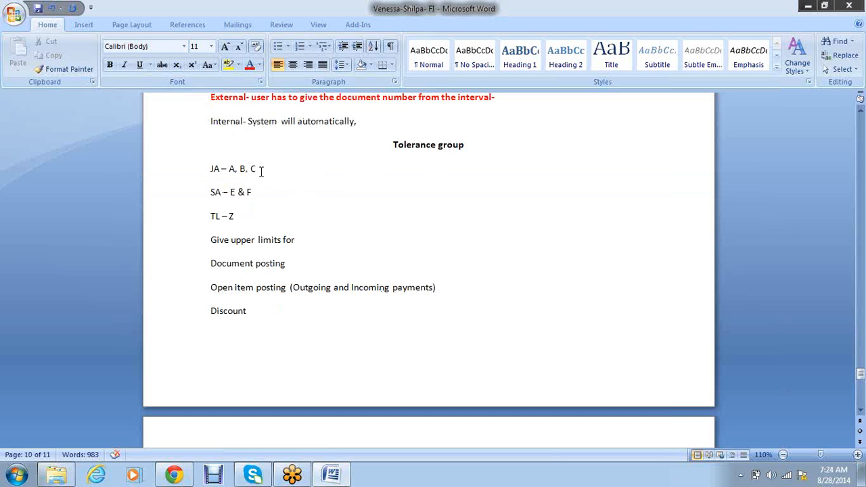
left_click_drag(258, 168, 211, 173)
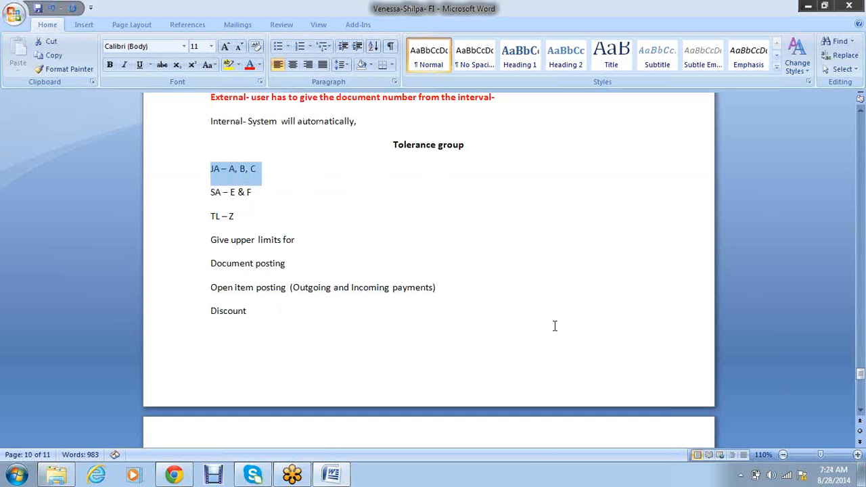
left_click(518, 345)
left_click(306, 175)
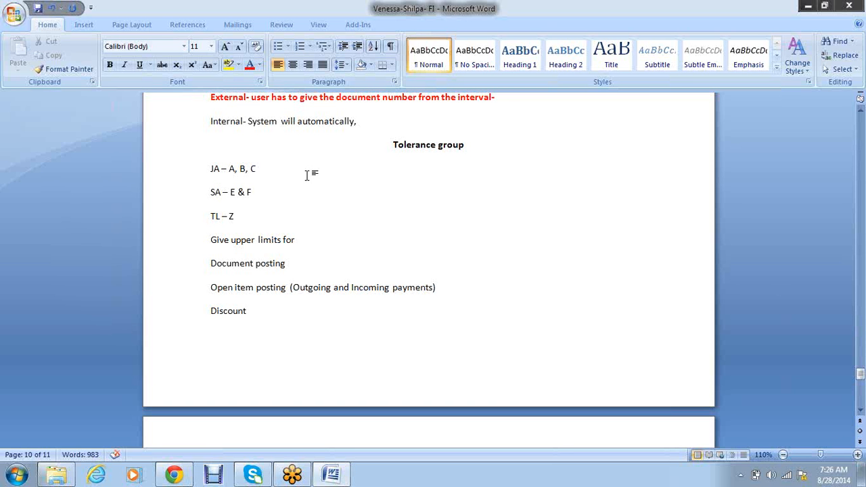
scroll(413, 306, "down", 5)
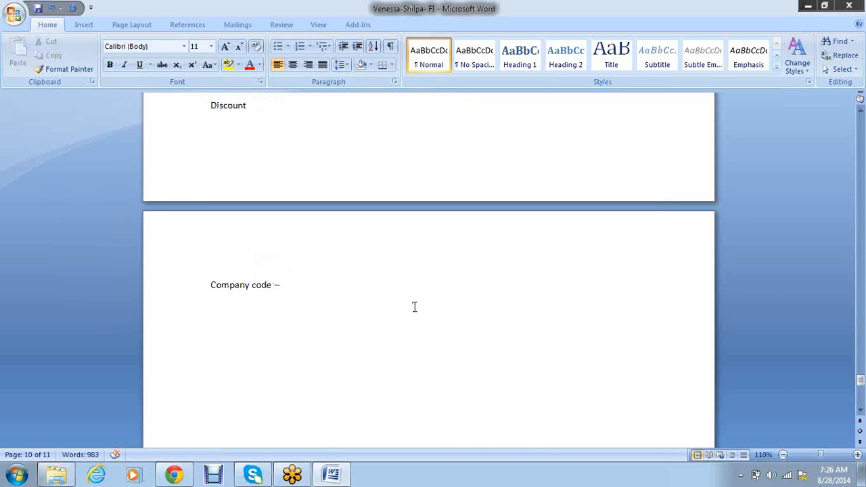
scroll(415, 306, "down", 5)
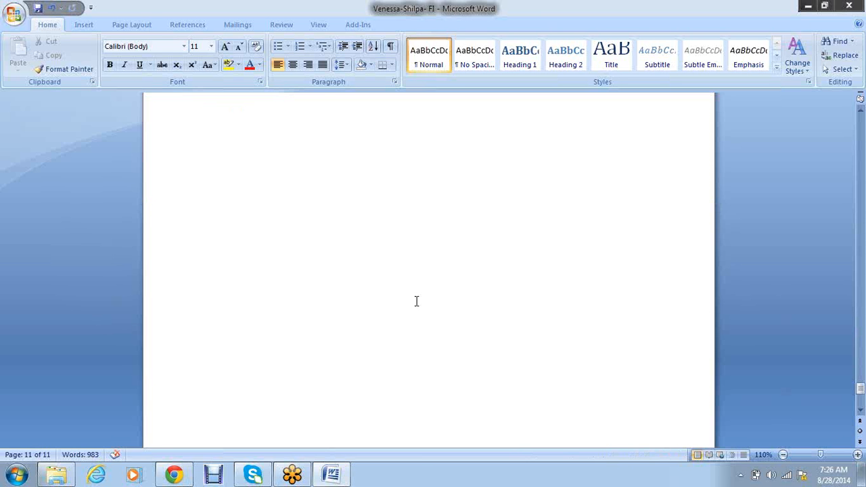
type("n")
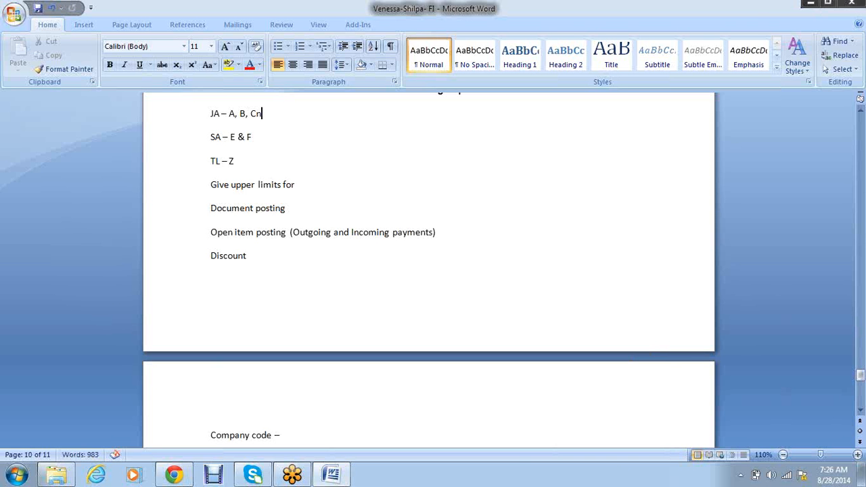
- Switch to SAP Logon from the desktop and open the login screen of the third listed connection
key("super+d")
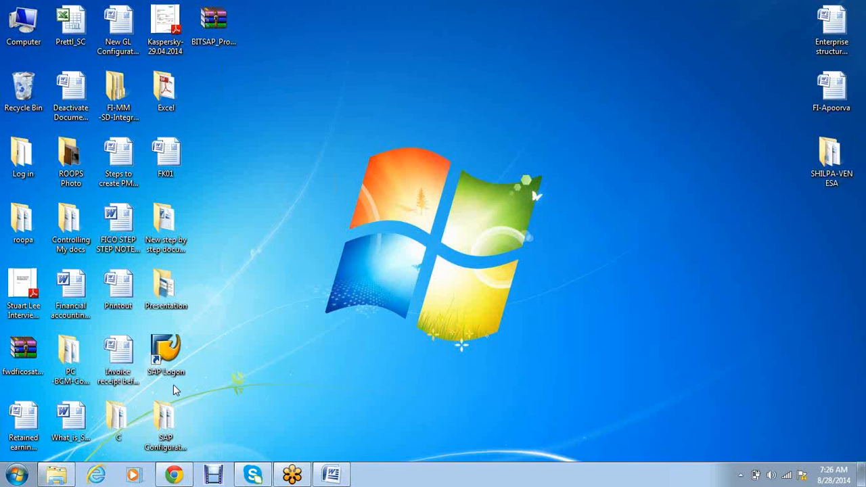
double_click(165, 351)
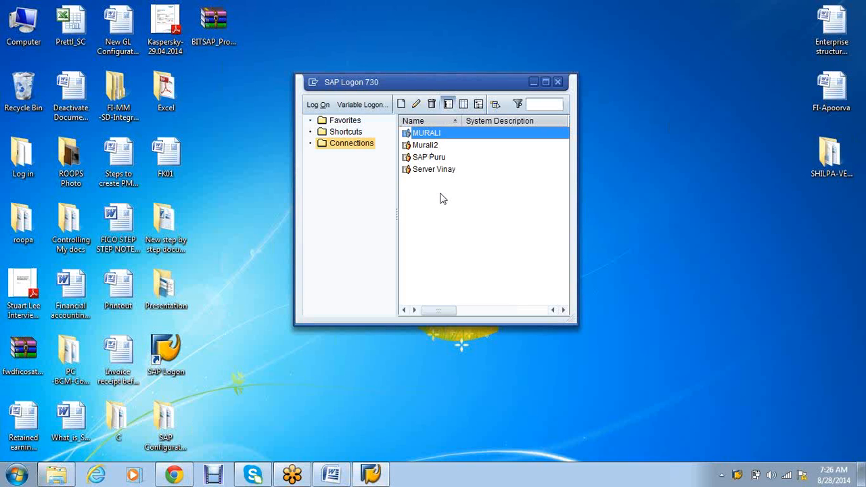
key("Down")
key("Down")
key("Return")
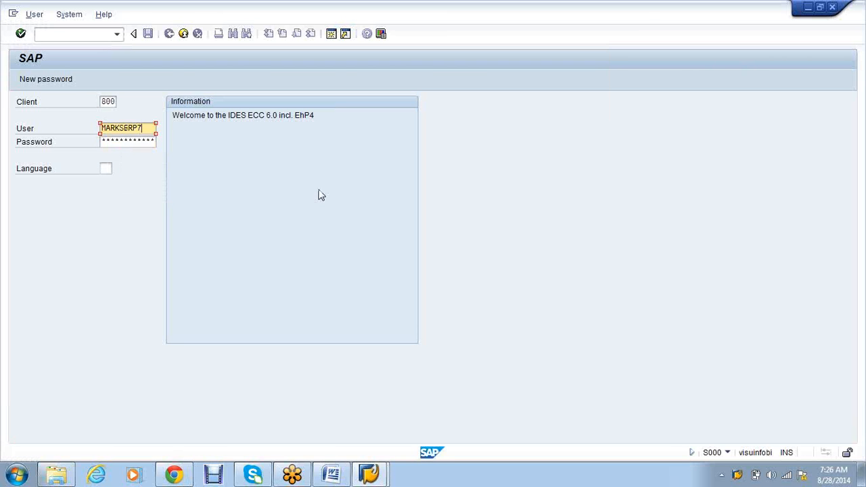
- Enter the account password and log on to the SAP system
key("Tab")
type("*****")
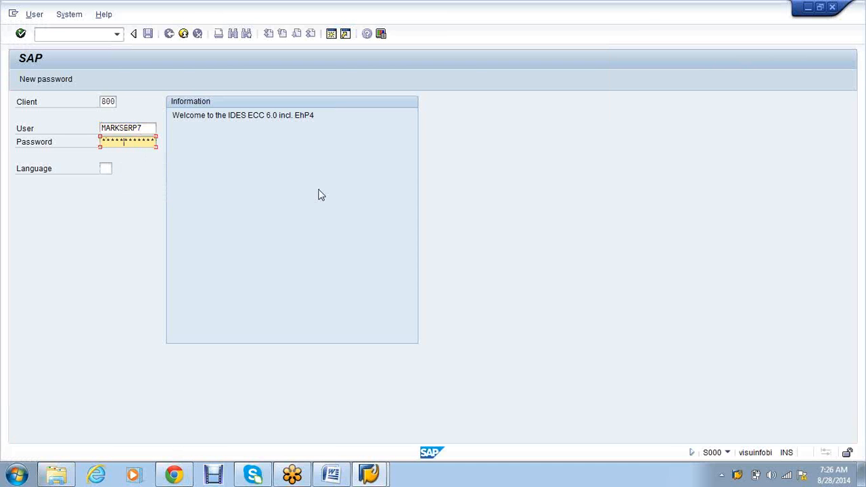
type("**")
key("Return")
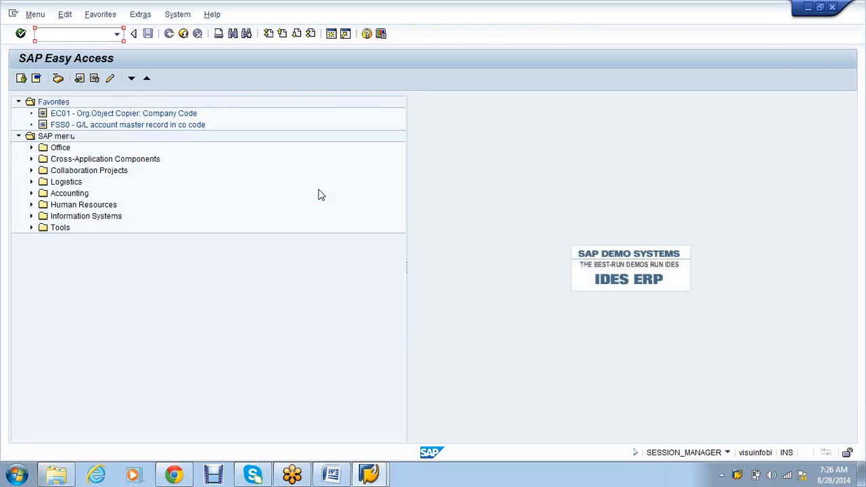
- Open the SAP Customizing Implementation Guide through transaction spro and expand the Financial Accounting node
type("spro")
key("Return")
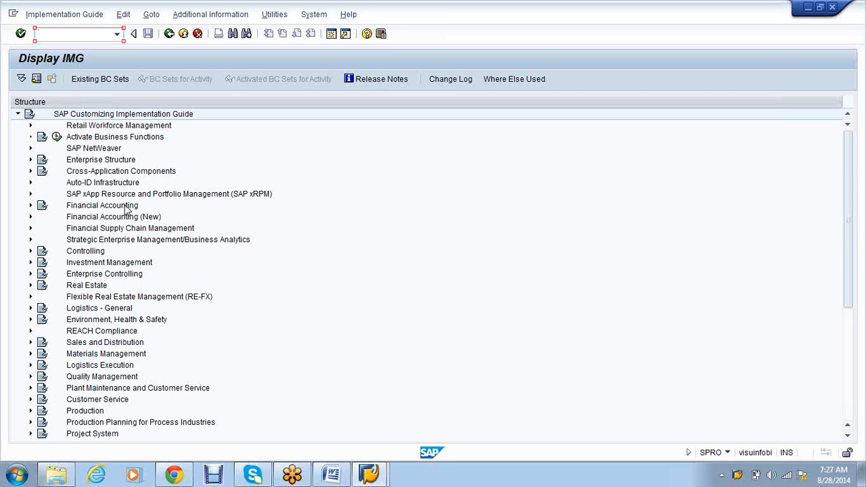
left_click(125, 205)
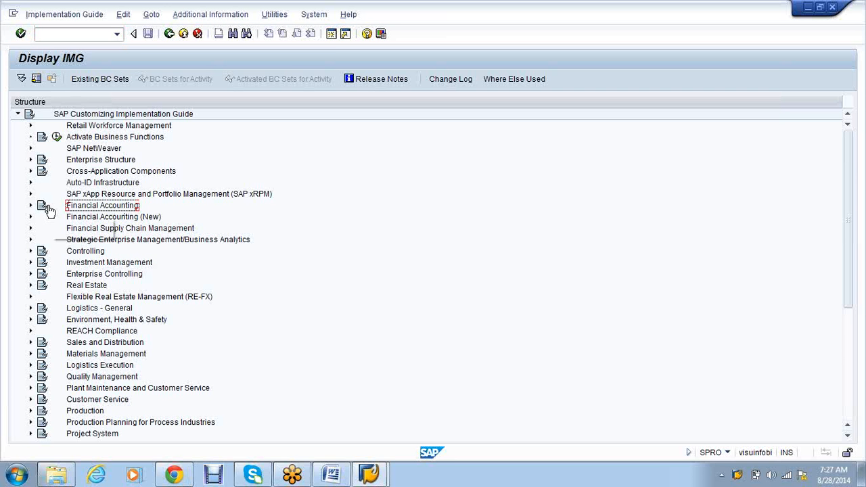
left_click(119, 217)
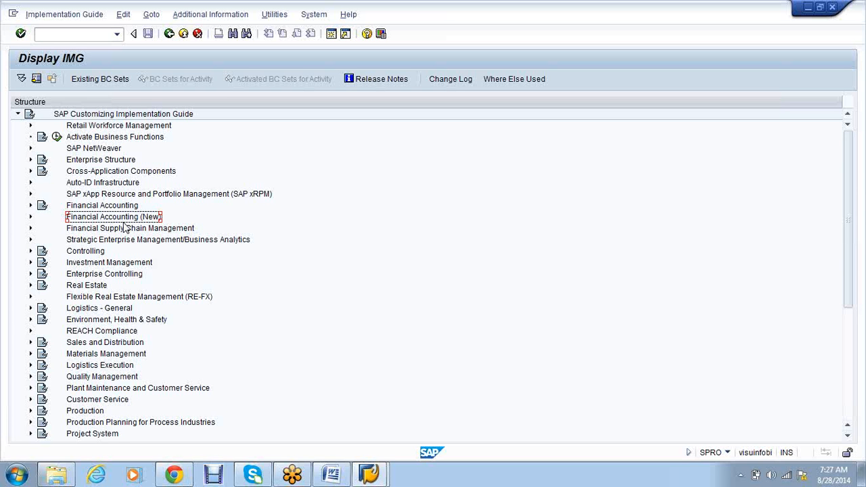
left_click(30, 209)
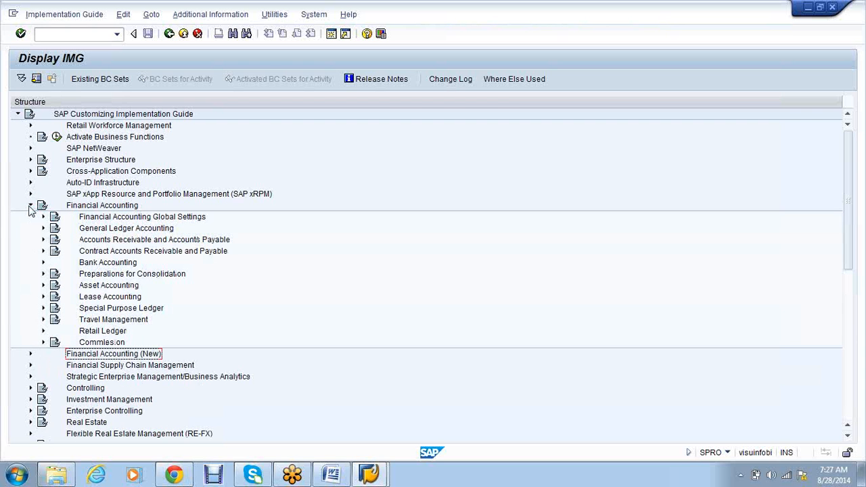
- Open the Maintain Fiscal Year Variant activity in the Fiscal Year section of Financial Accounting Global Settings
left_click(43, 217)
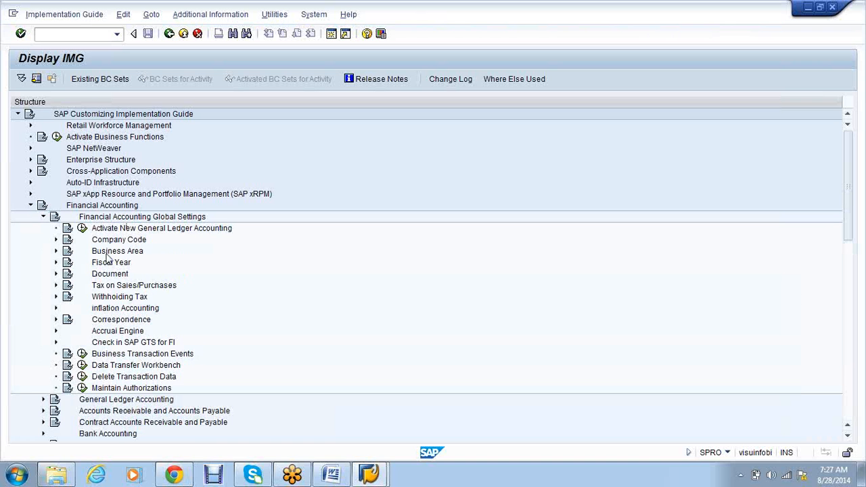
left_click(56, 263)
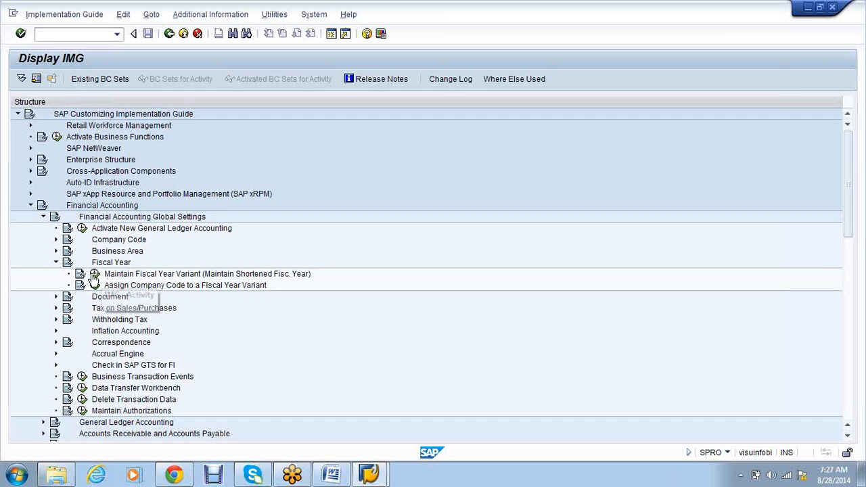
left_click(95, 274)
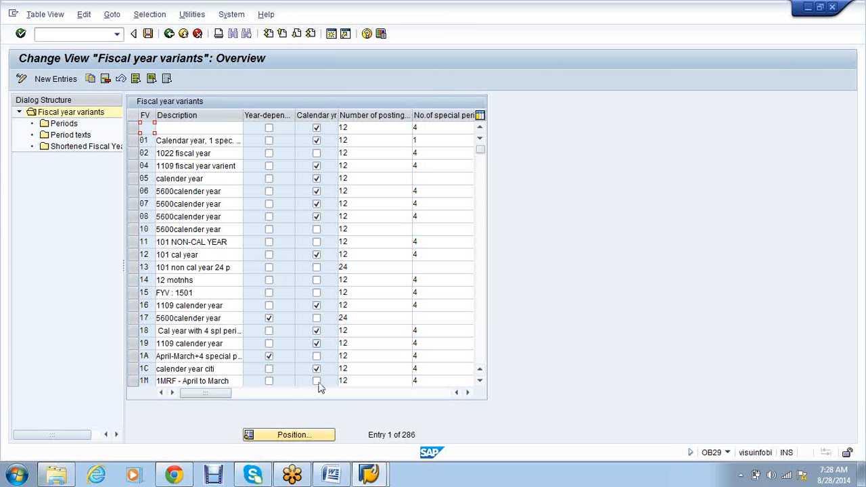
- Find fiscal year variant V3 and copy it with all dependent entries to a new variant Z8
left_click(313, 434)
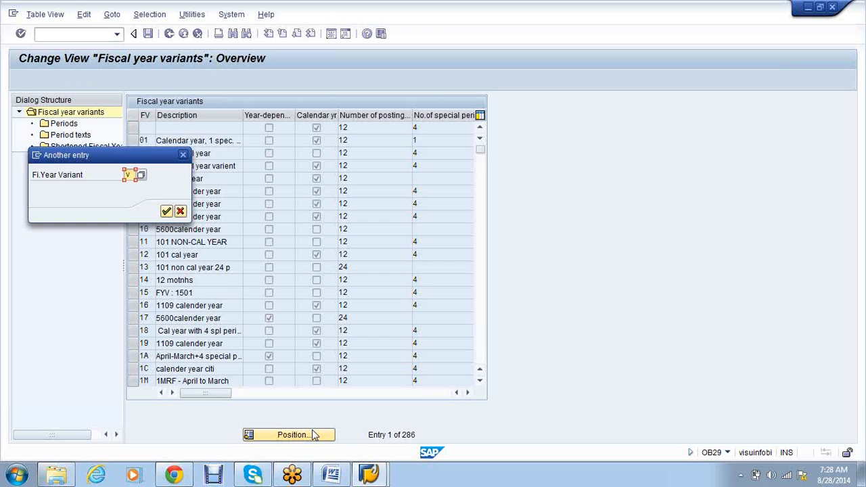
type("v3")
key("Return")
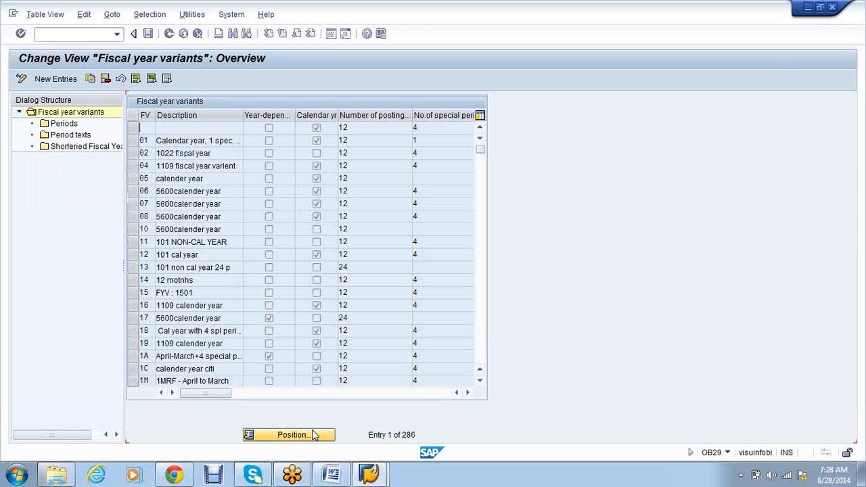
left_click(132, 127)
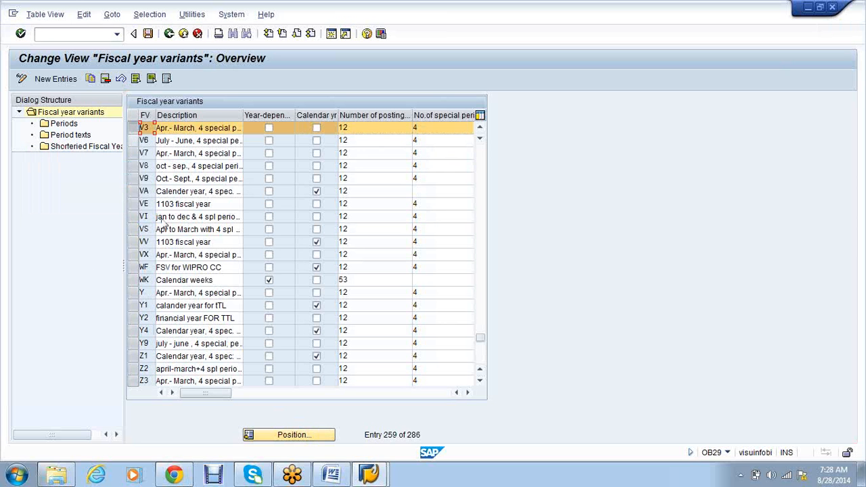
left_click(90, 79)
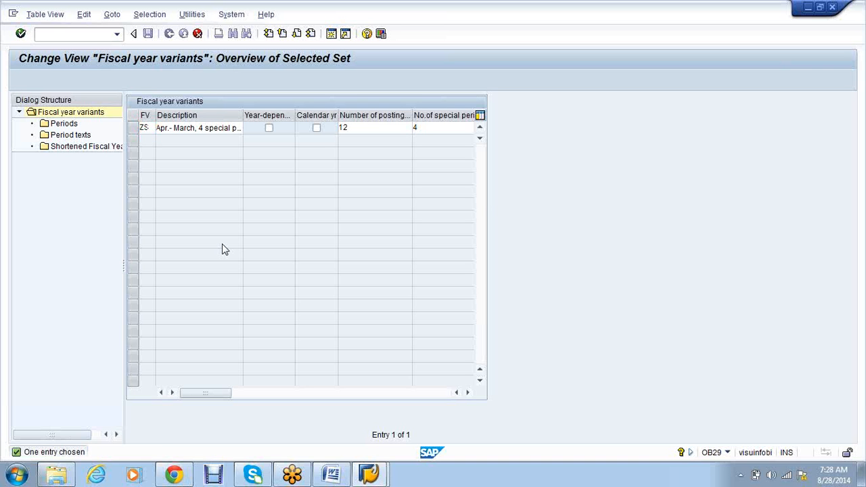
key("Return")
key("Return")
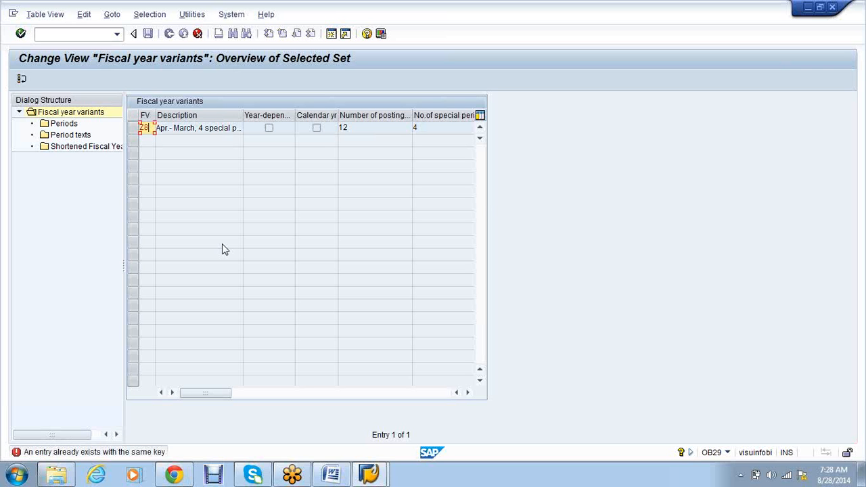
key("Return")
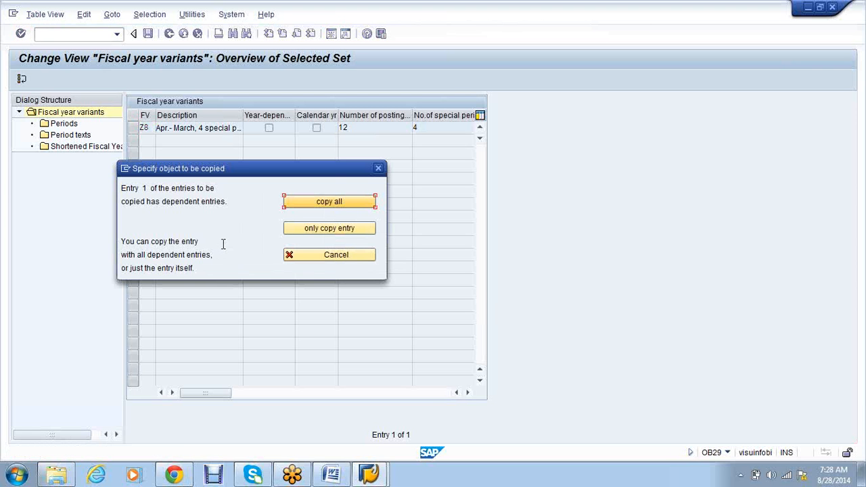
left_click(343, 206)
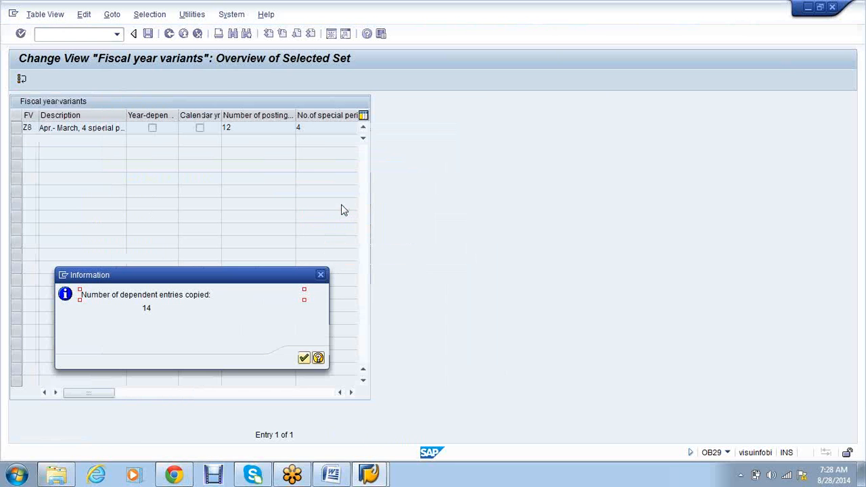
key("Return")
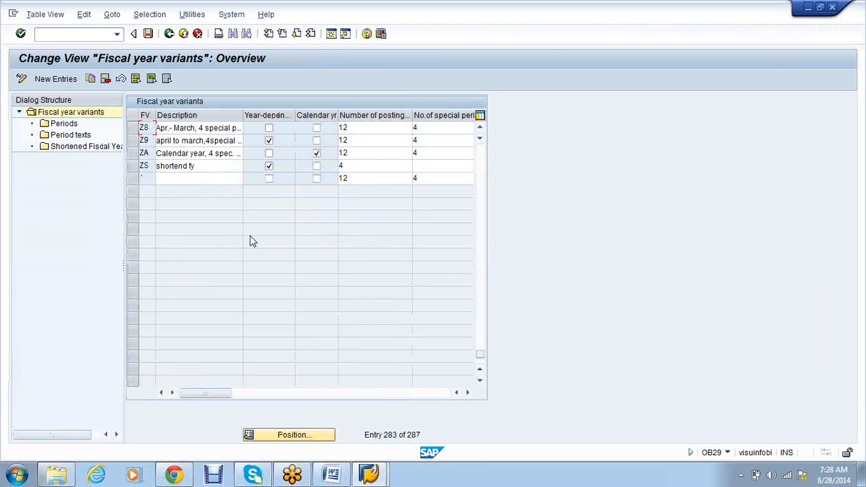
- Save the new fiscal year variant in the existing customizing request described as ABC PVT LTD
left_click(148, 33)
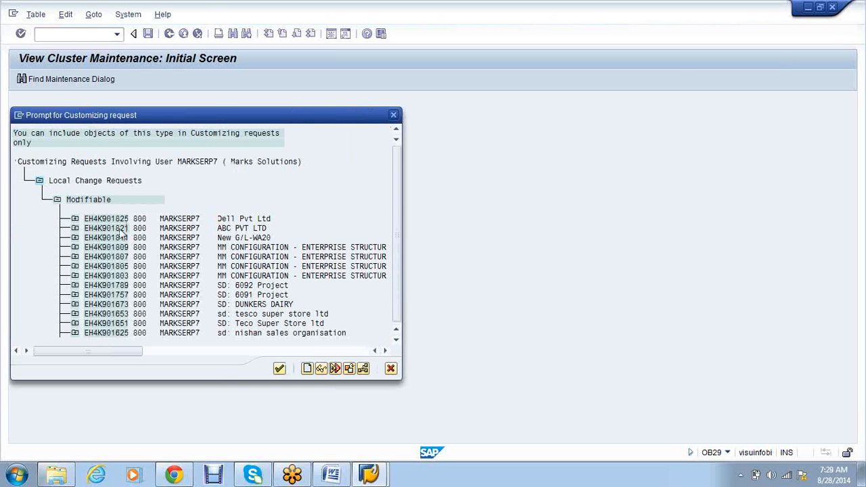
double_click(122, 230)
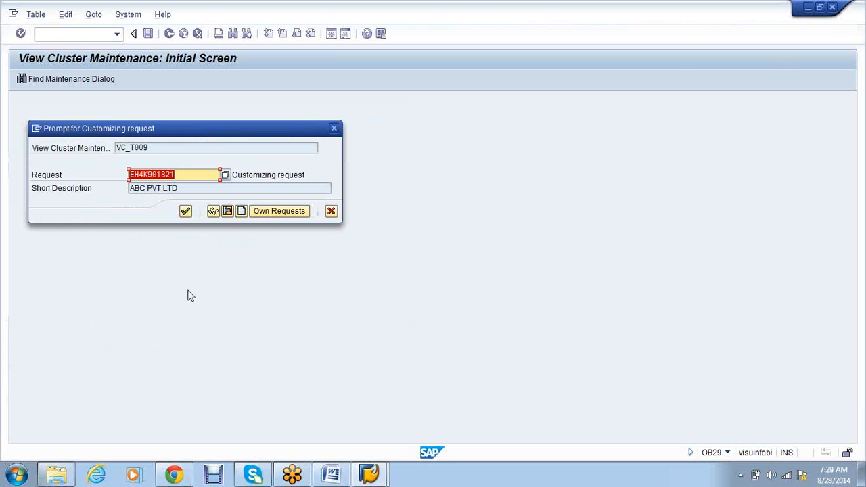
left_click(186, 212)
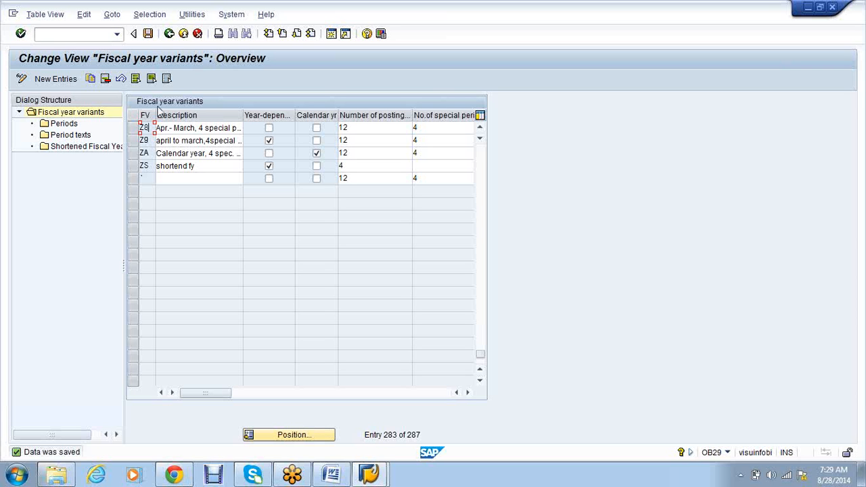
- Return to the guide, open Assign Company Code to a Fiscal Year Variant and go to company code AB01
left_click(172, 35)
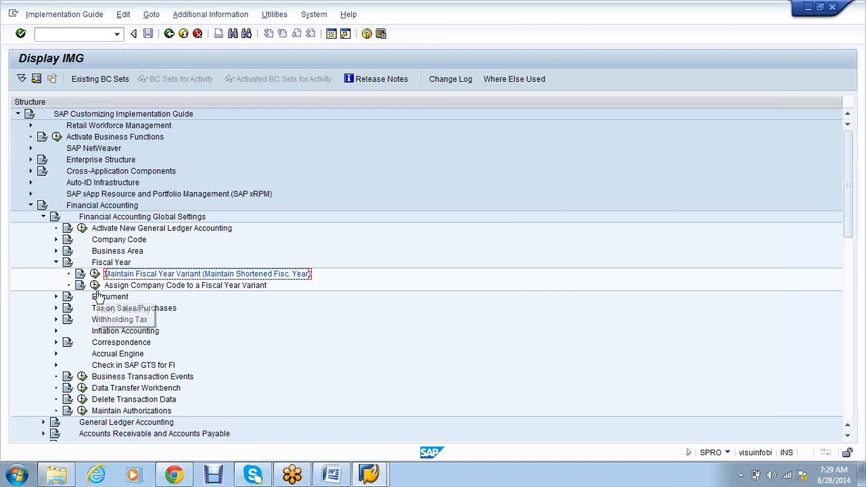
left_click(96, 285)
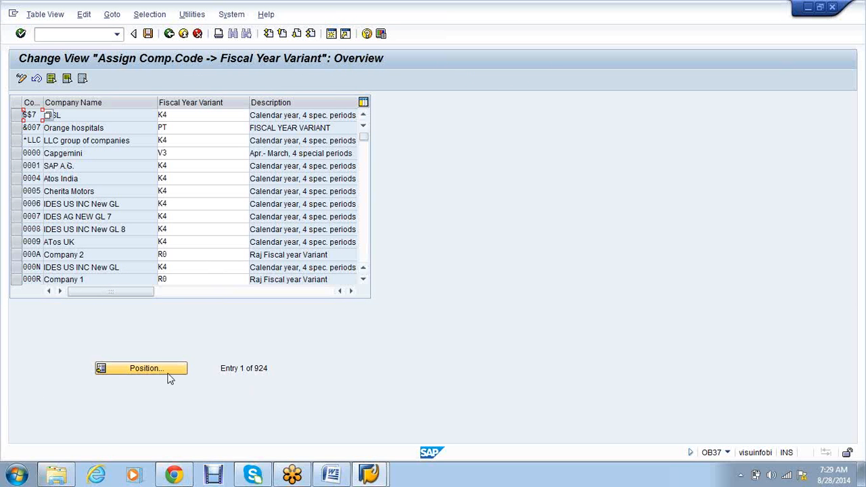
left_click(169, 376)
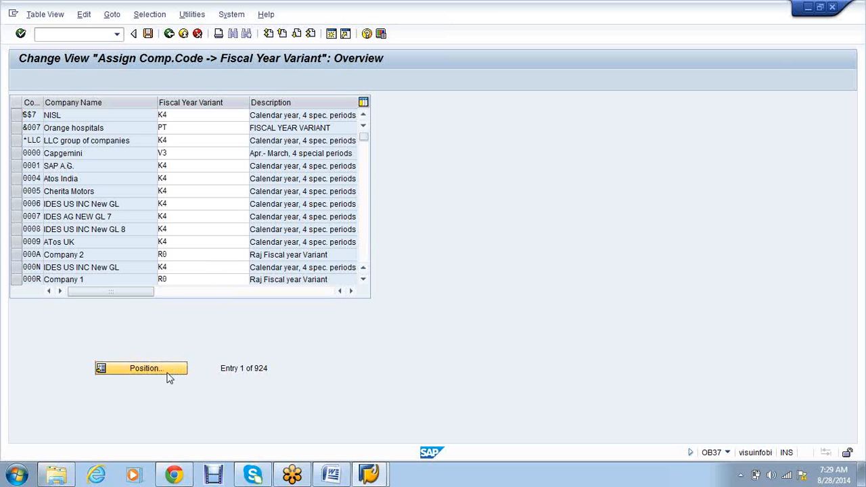
type("ab01")
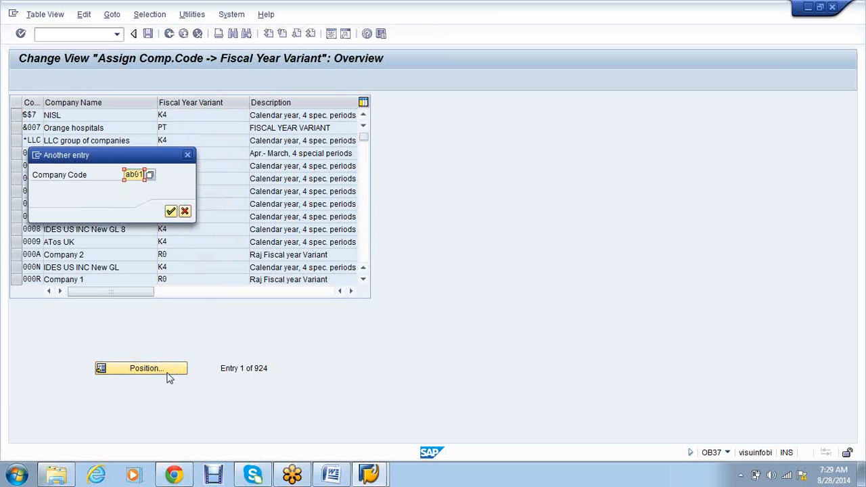
key("Return")
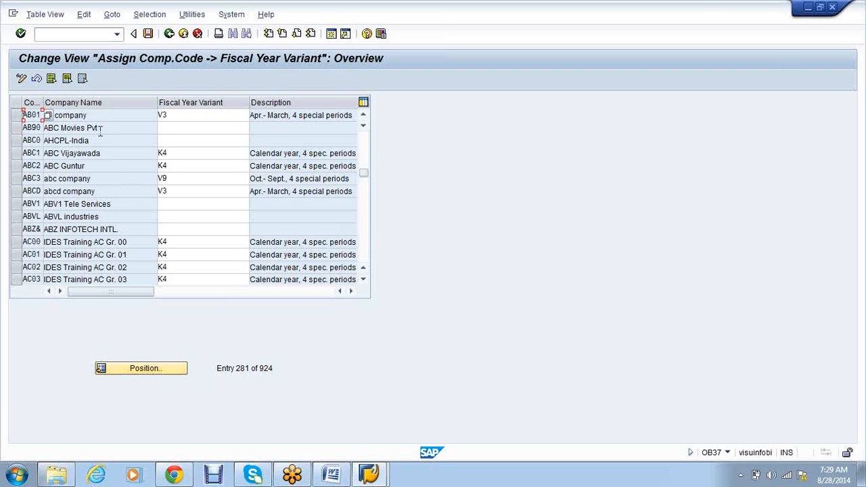
- Assign fiscal year variant Z8 to company code AB90, ABC Movies Pvt
left_click(100, 129)
left_click(178, 127)
type("Z")
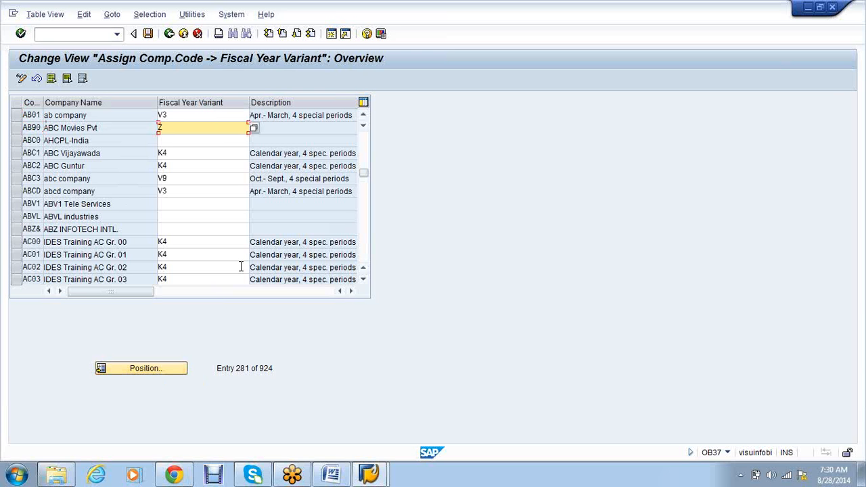
type("8")
key("Return")
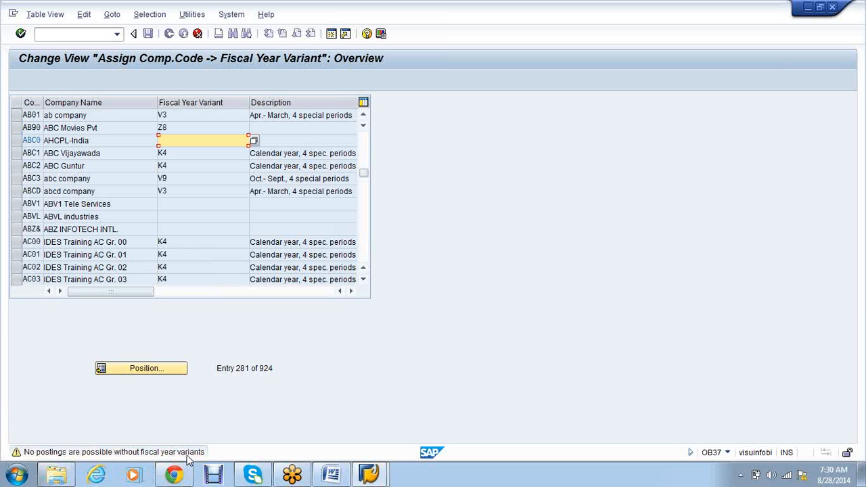
- Try to enter "--" as the fiscal year variant of company code ABC0, AHCPL-India
left_click(57, 140)
left_click(74, 203)
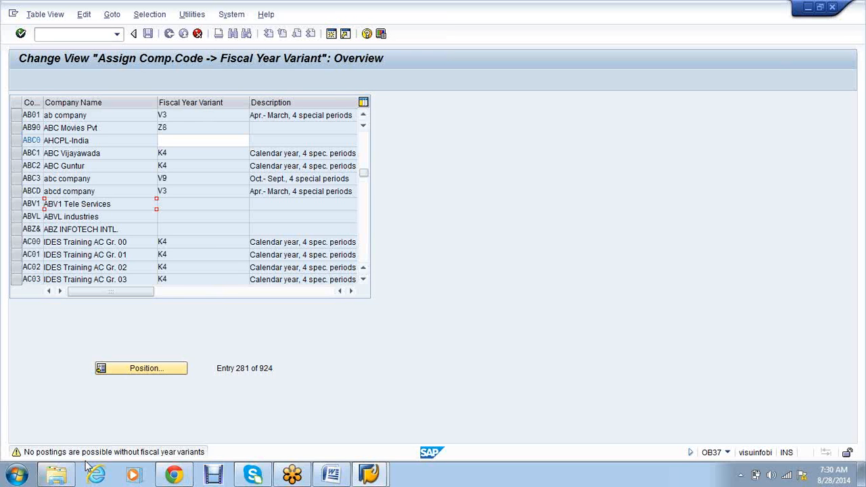
left_click(197, 141)
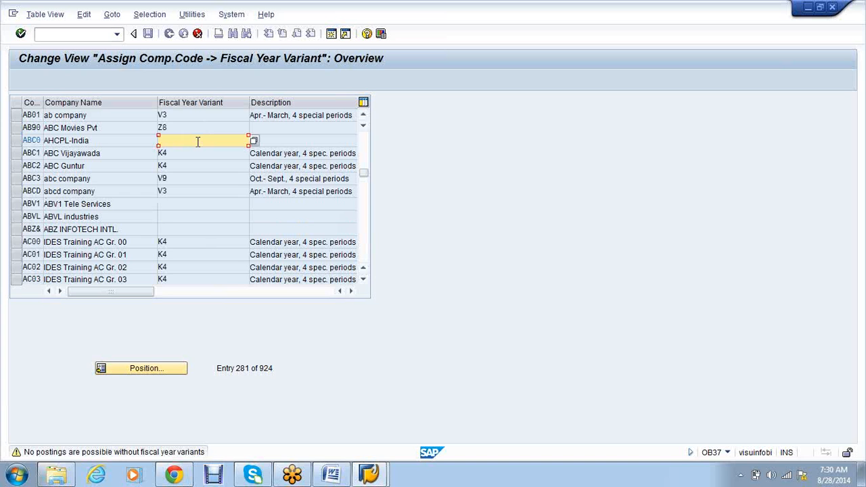
type("--")
key("Return")
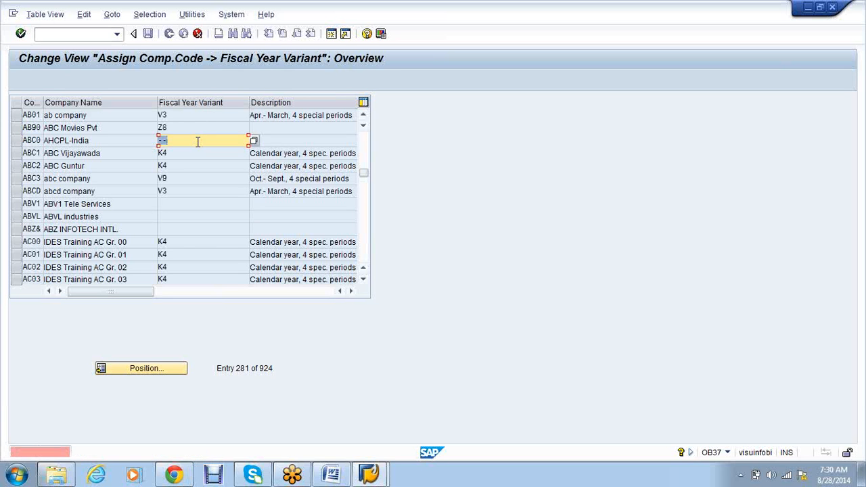
left_click(177, 143)
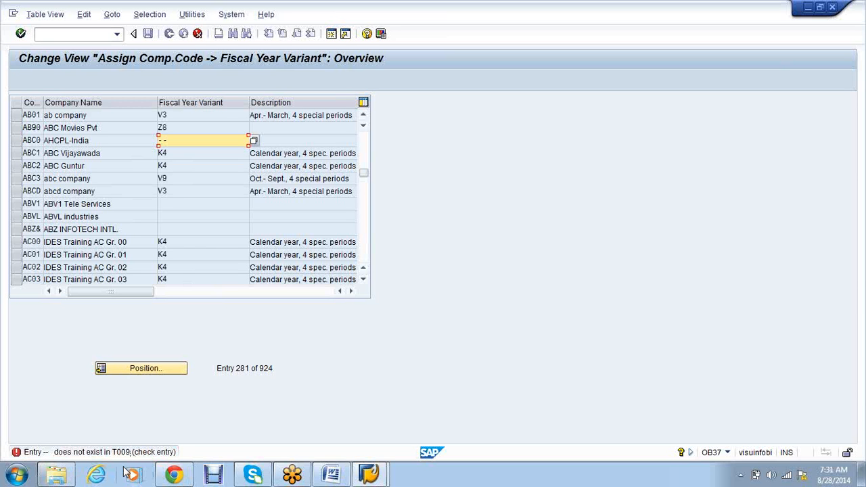
key("Return")
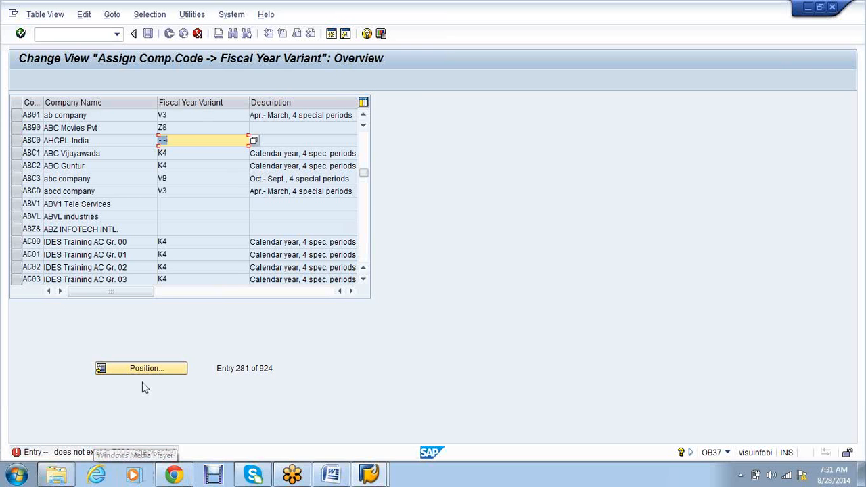
- Clear the fiscal year variant entry of company code ABC0 and confirm the empty field
left_click(194, 140)
key("BackSpace")
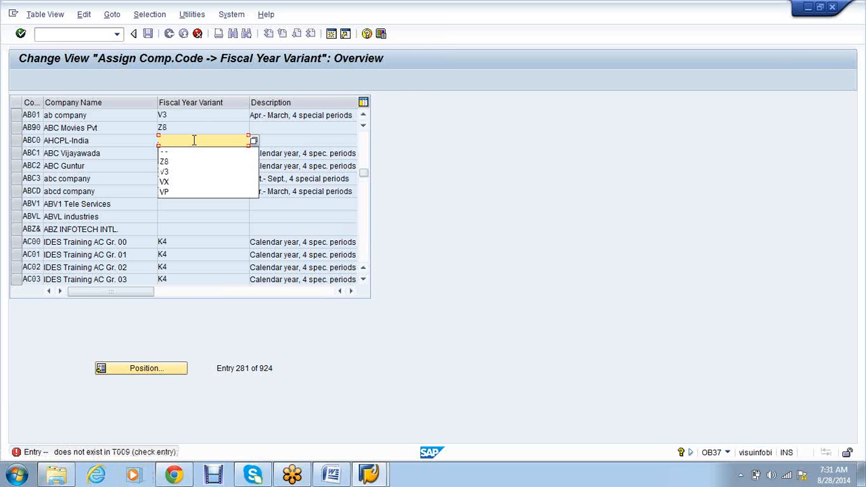
key("Escape")
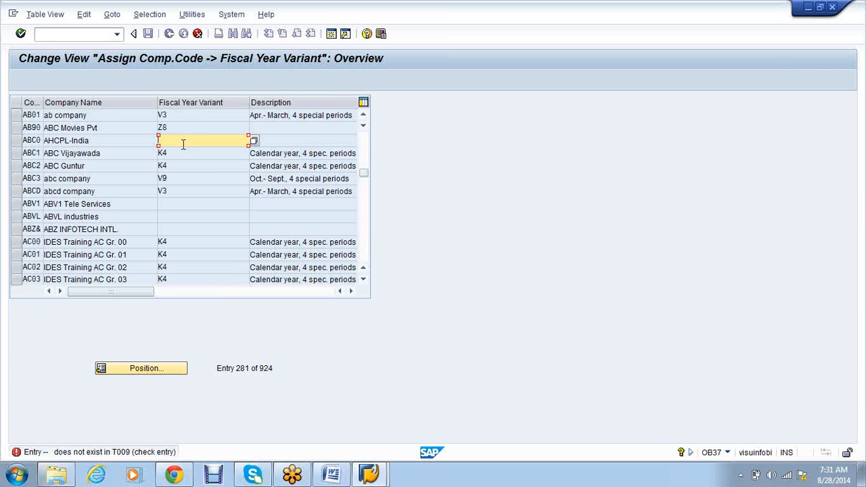
key("Return")
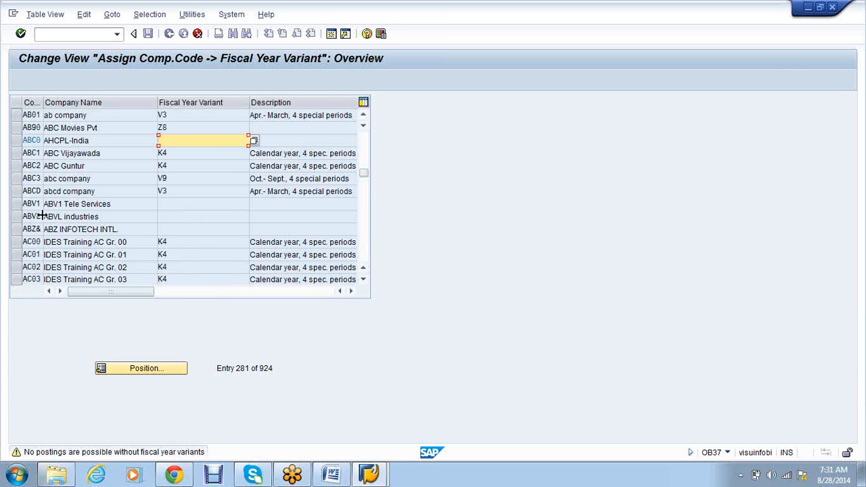
- Check the empty fiscal year variants of company codes ABC0, ABV1, ABVL and ABZ& and confirm them as blank
left_click(170, 205)
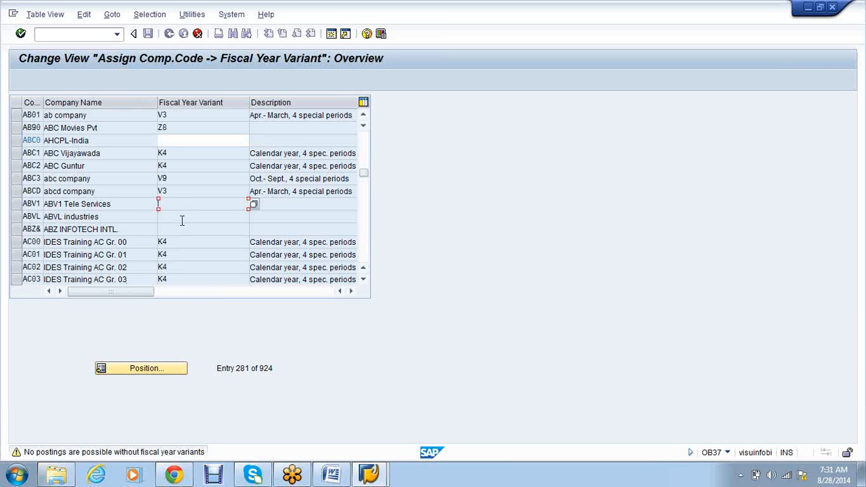
left_click(181, 218)
left_click(181, 230)
left_click(174, 140)
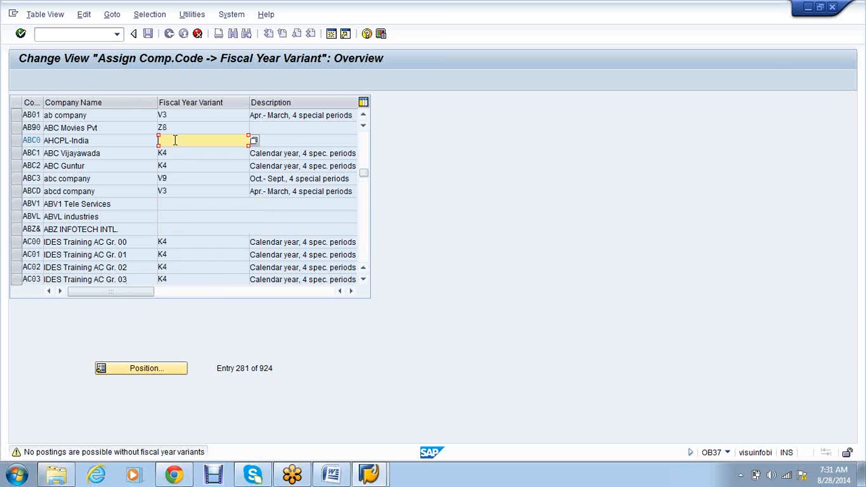
left_click(178, 206)
left_click(181, 217)
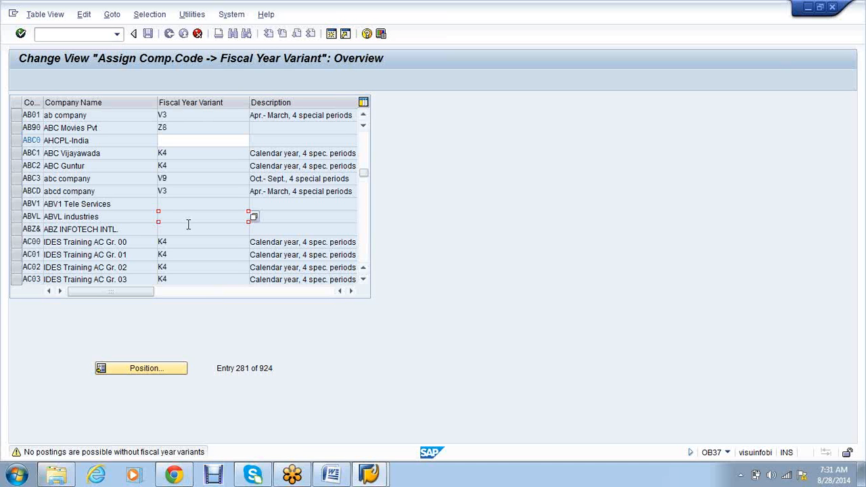
key("Return")
key("Return")
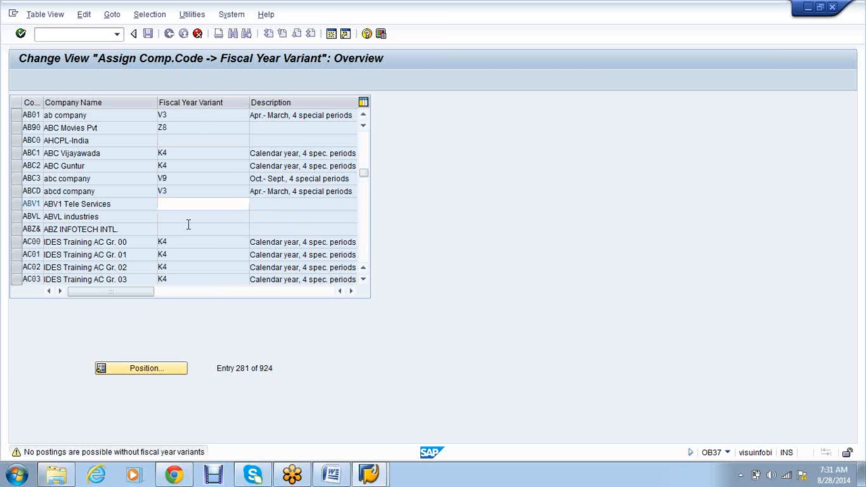
key("Return")
key("Return")
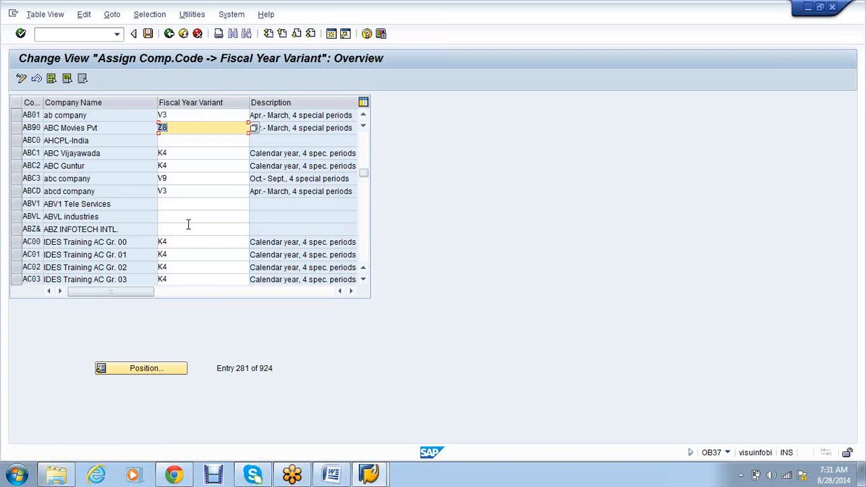
- Save the fiscal year variant assignments, accepting the blank entries and the proposed customizing request for ABC PVT LTD
key("Return")
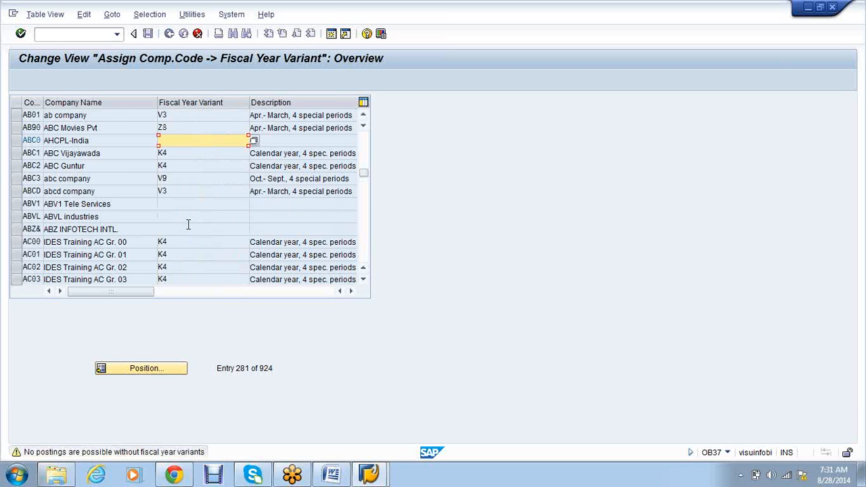
key("Return")
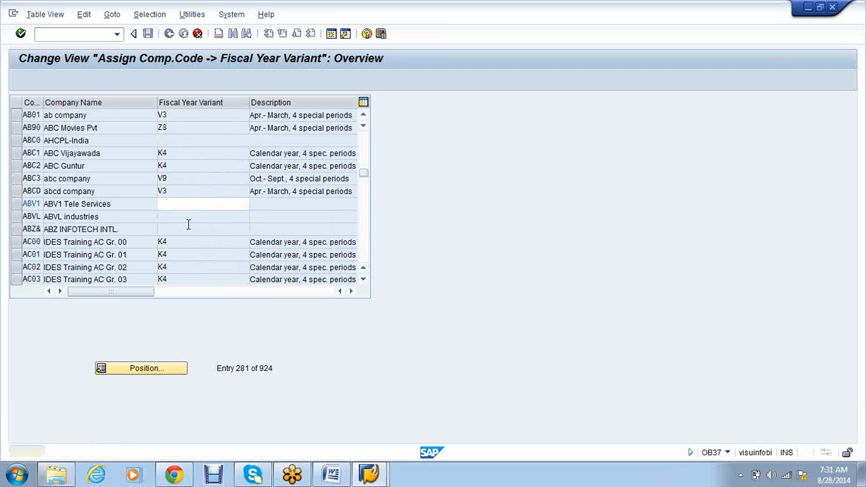
key("Return")
key("Return")
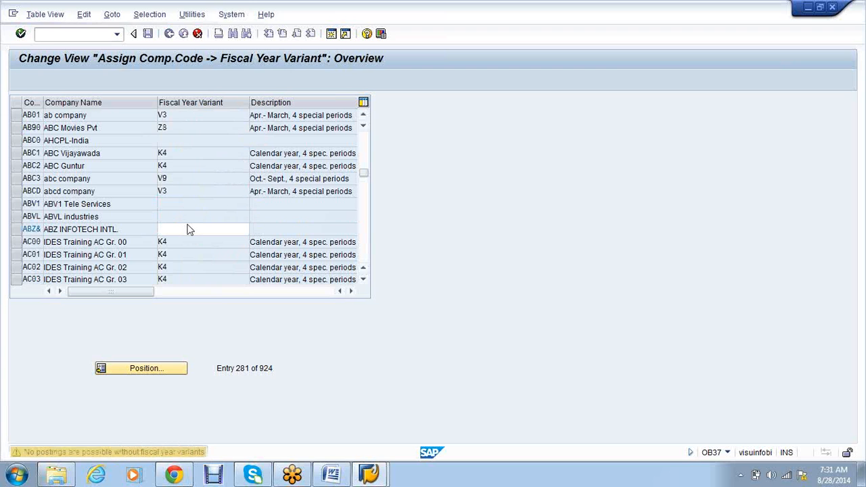
key("Return")
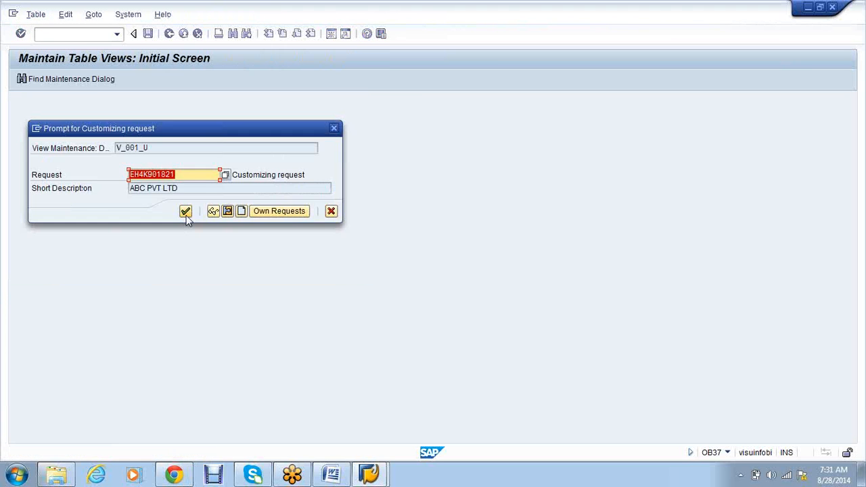
left_click(185, 211)
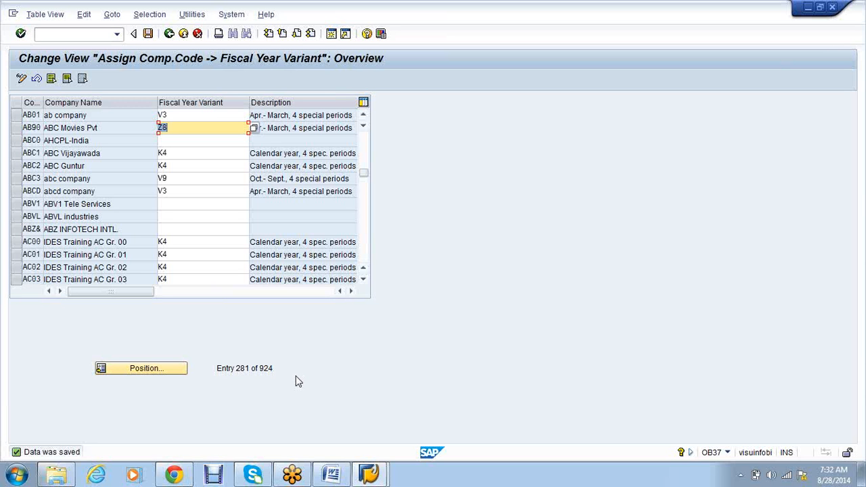
- Exit the fiscal year variant assignment table, accepting the blank entries, and return to the implementation guide
left_click(184, 35)
key("Return")
key("Return")
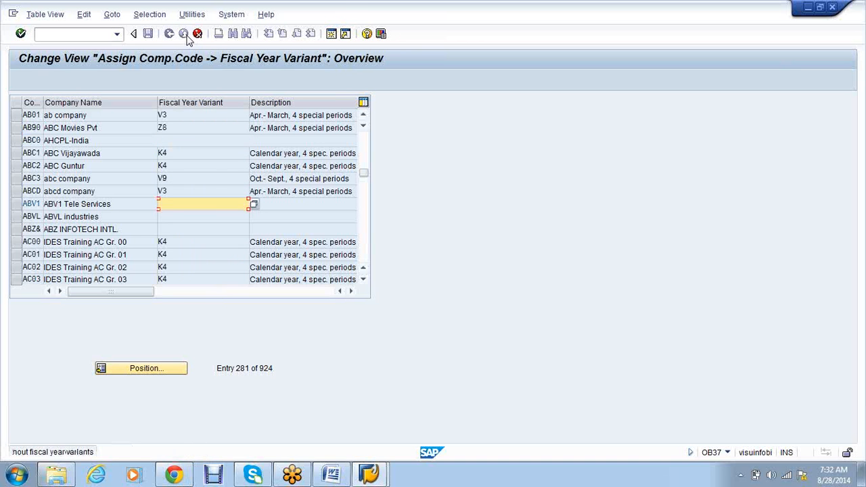
key("Return")
key("Return")
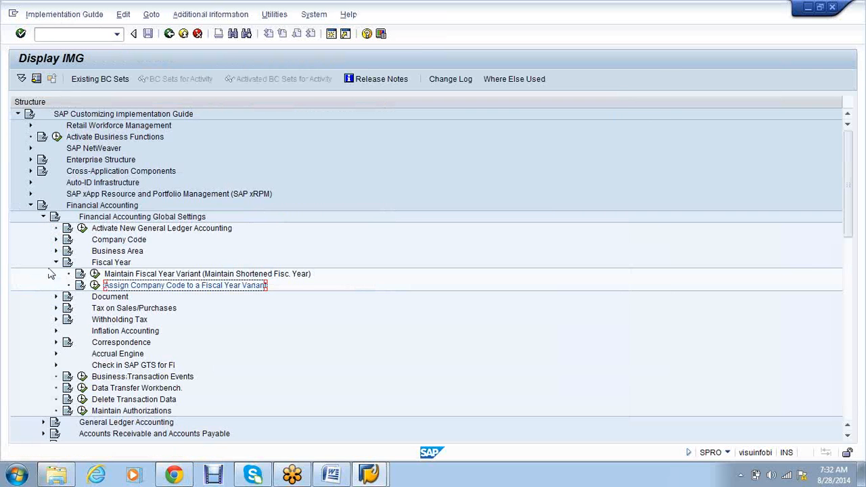
- Collapse Fiscal Year, expand Document and Posting Periods in the guide, and open Define Variants for Open Posting Periods
left_click(56, 263)
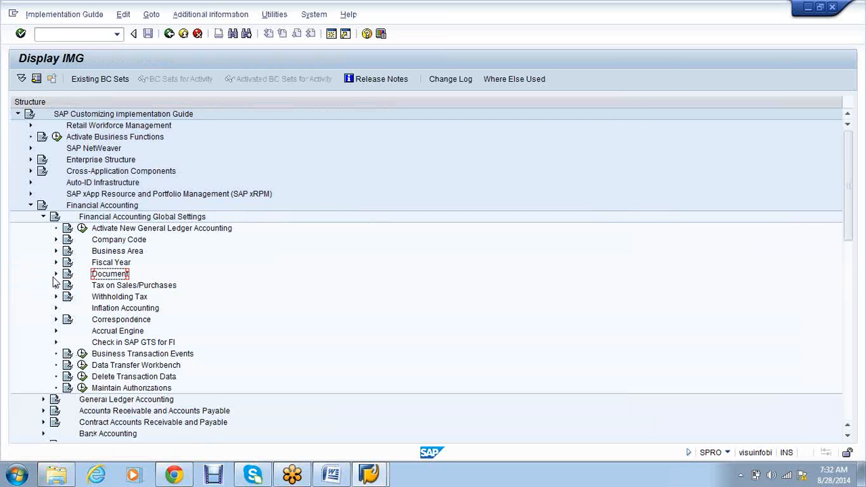
left_click(55, 274)
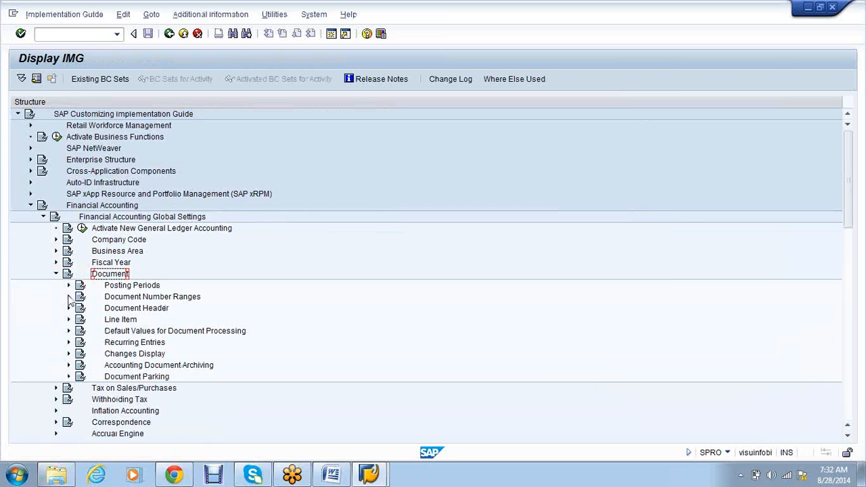
left_click(68, 285)
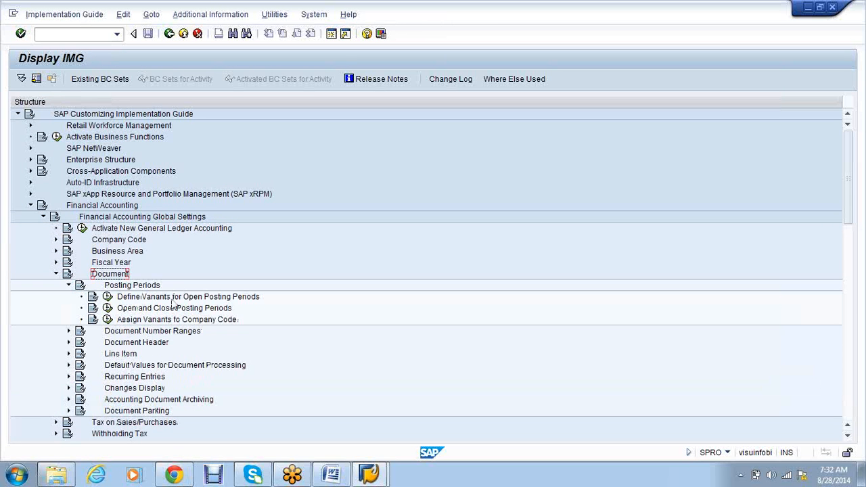
left_click(108, 297)
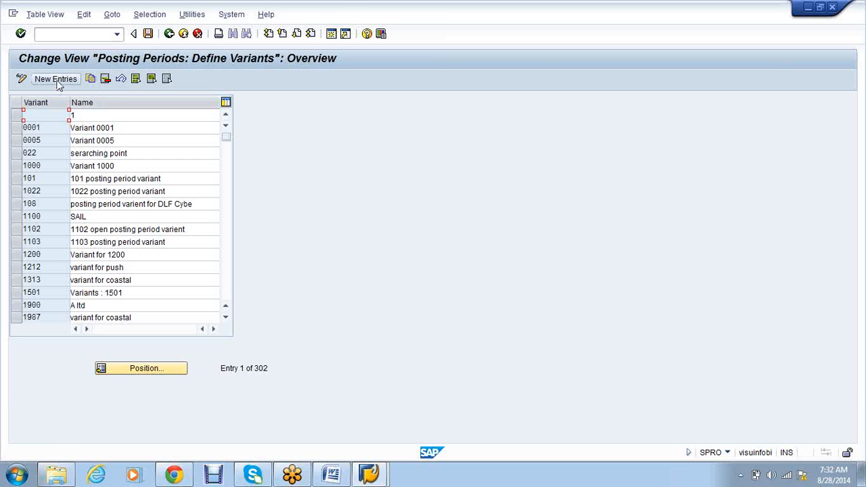
- Create a new posting period variant entry with the code AB90
left_click(56, 80)
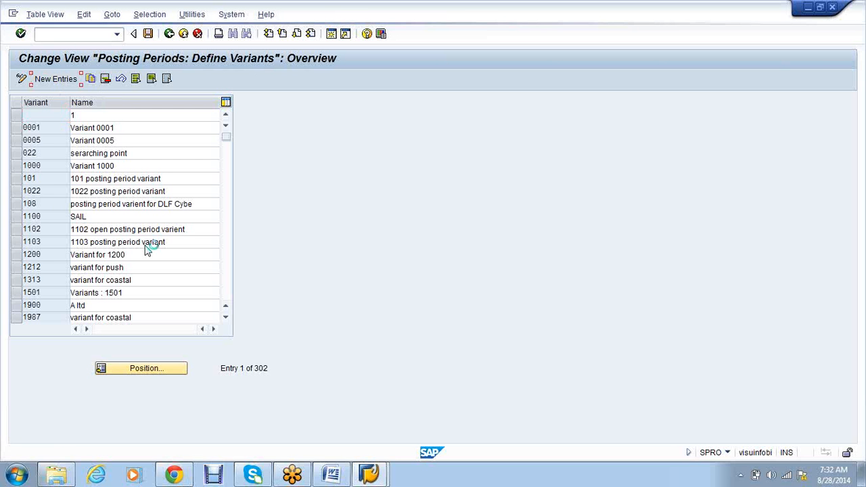
type("AB90")
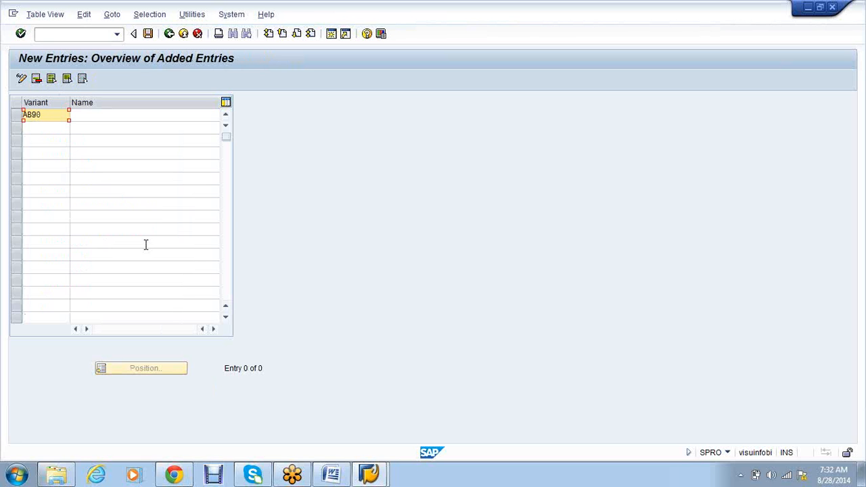
key("Tab")
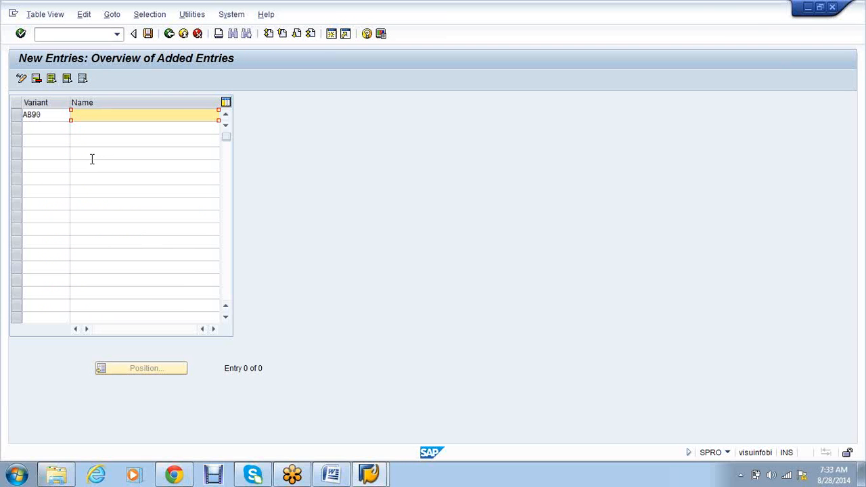
left_click_drag(48, 115, 29, 113)
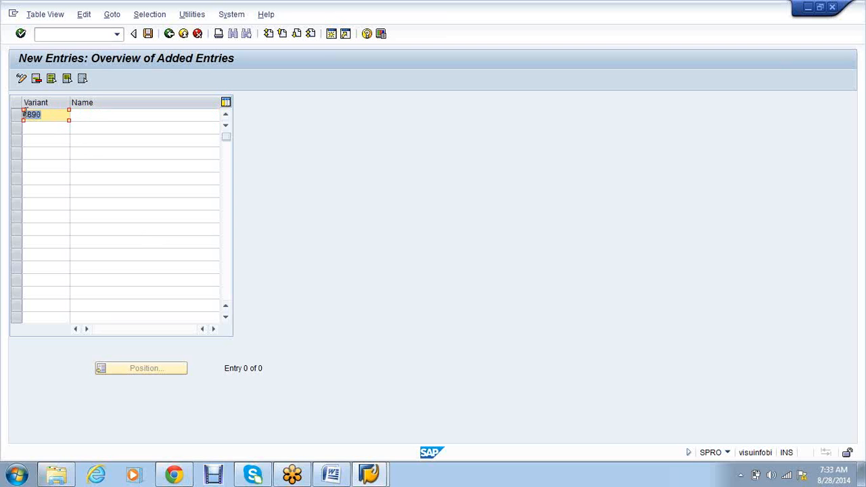
left_click(28, 114)
key("Tab")
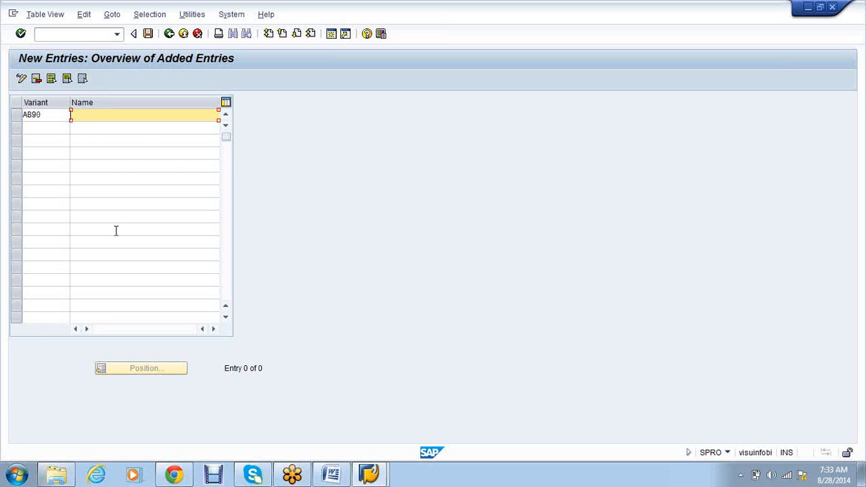
- Name the AB90 variant "Posting period variant- AB90" and confirm the entry
type("P")
key("Down")
key("Return")
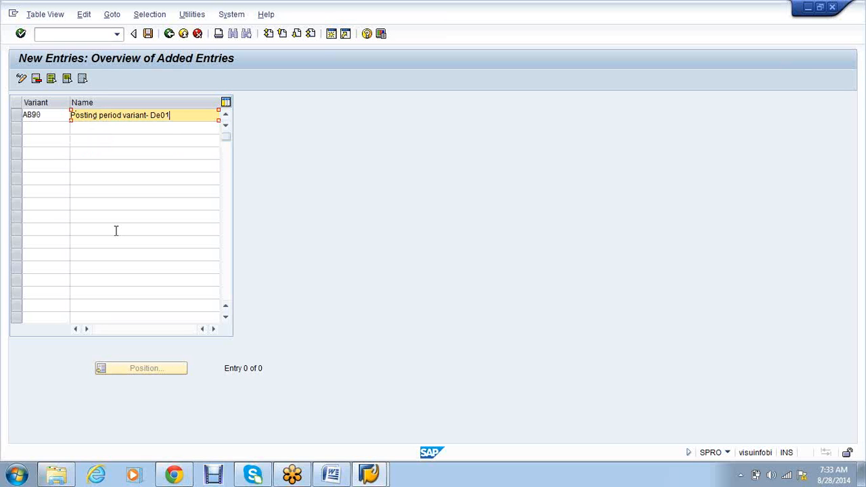
key("BackSpace")
key("BackSpace")
key("BackSpace")
key("BackSpace")
type("AB90")
key("Return")
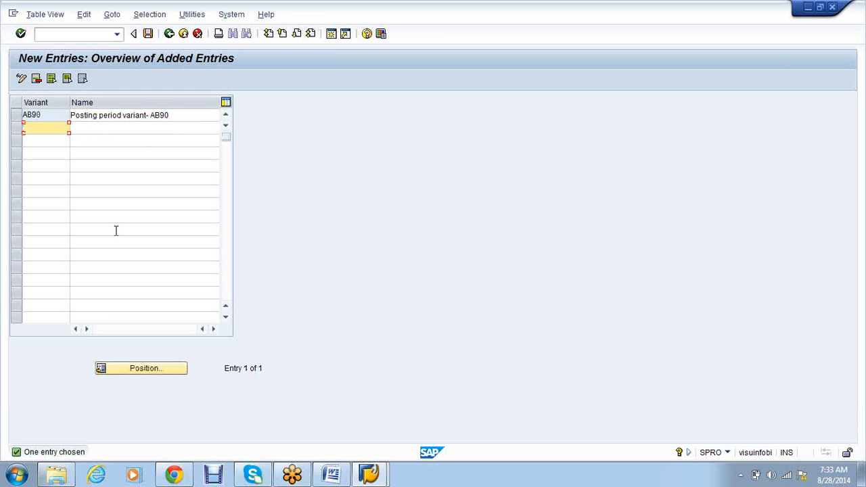
- Save the AB90 posting period variant under the proposed customizing request and return to the implementation guide
key("ctrl+s")
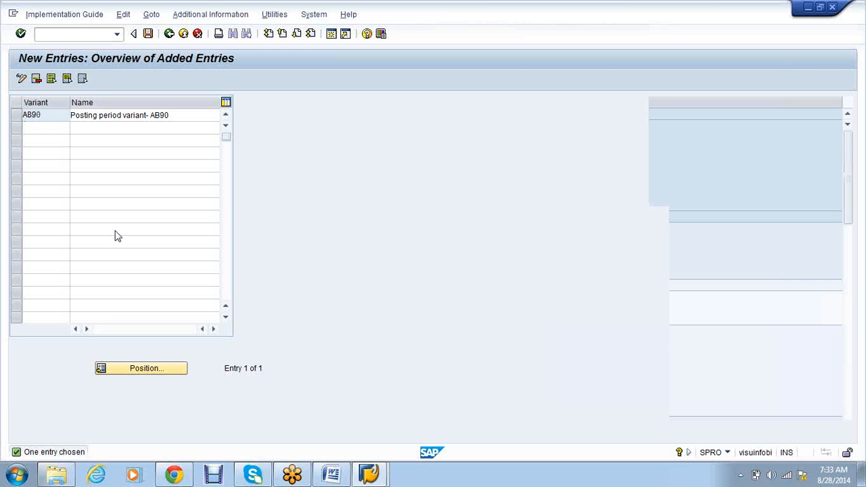
left_click(188, 212)
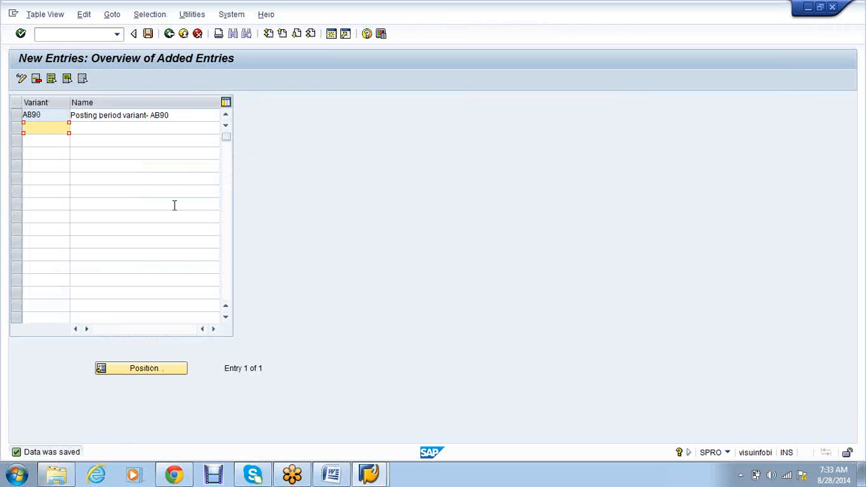
left_click_drag(45, 116, 27, 117)
left_click(38, 116)
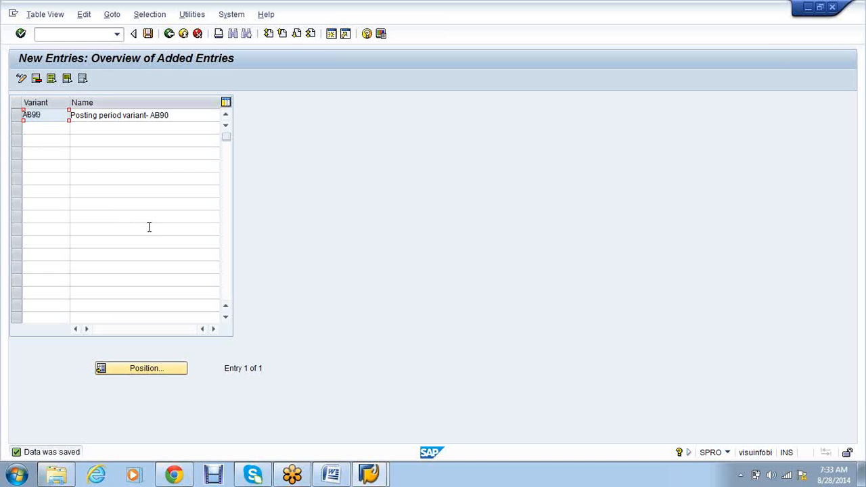
left_click(169, 34)
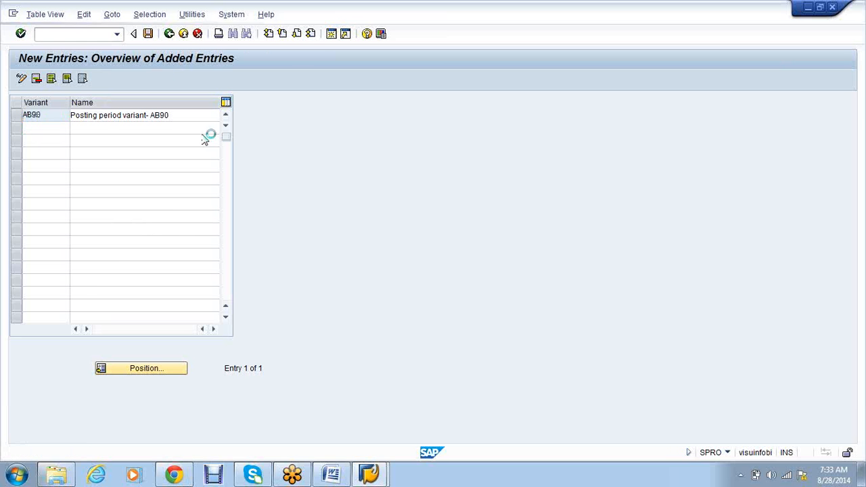
left_click(169, 37)
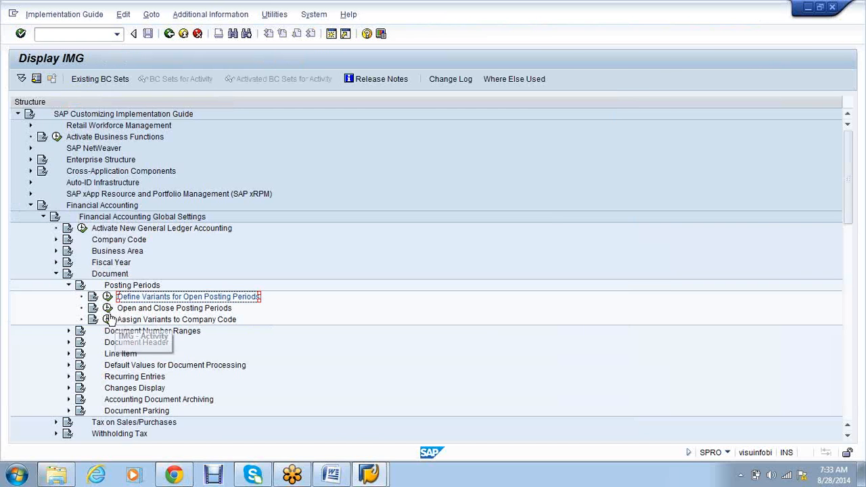
- Open Open and Close Posting Periods and start a new entry for variant AB90
left_click(107, 308)
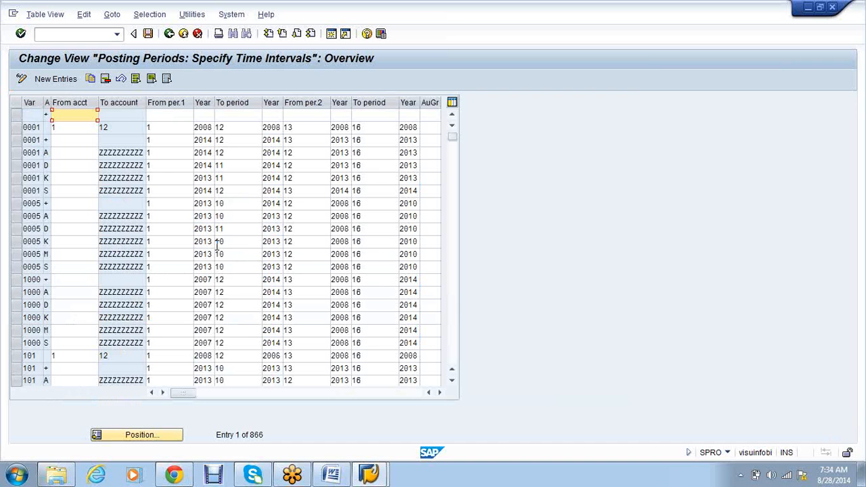
left_click(42, 80)
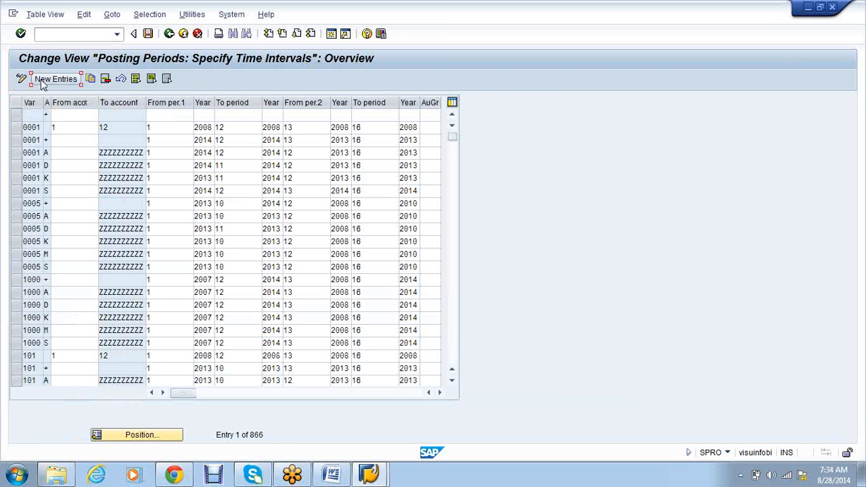
type("AB")
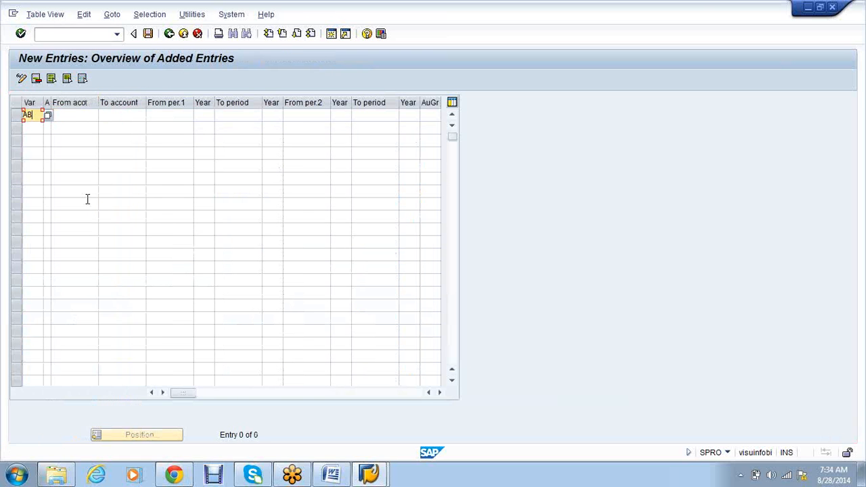
type("90")
type("1")
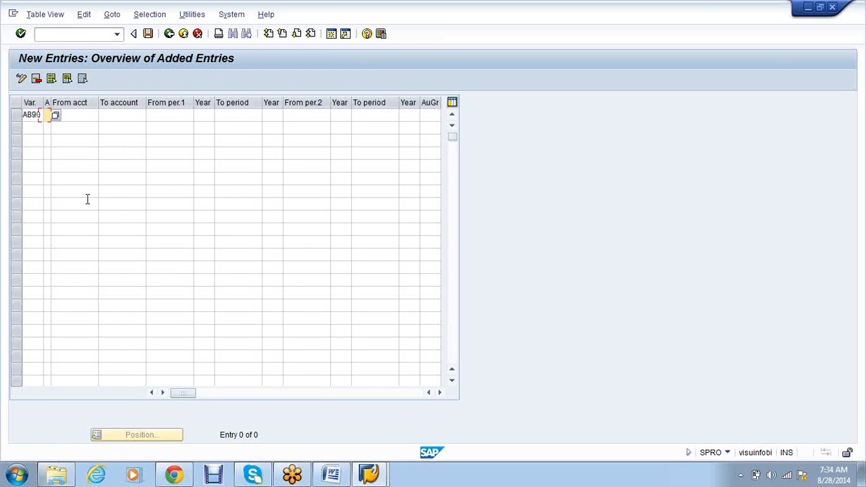
- Open the list of possible account types for the AB90 entry and review each available type, from assets to contract accounts
left_click(55, 115)
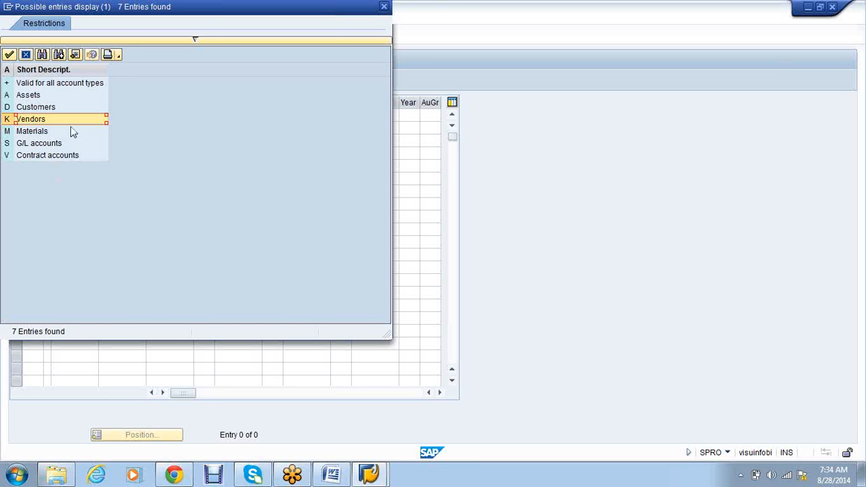
left_click(66, 85)
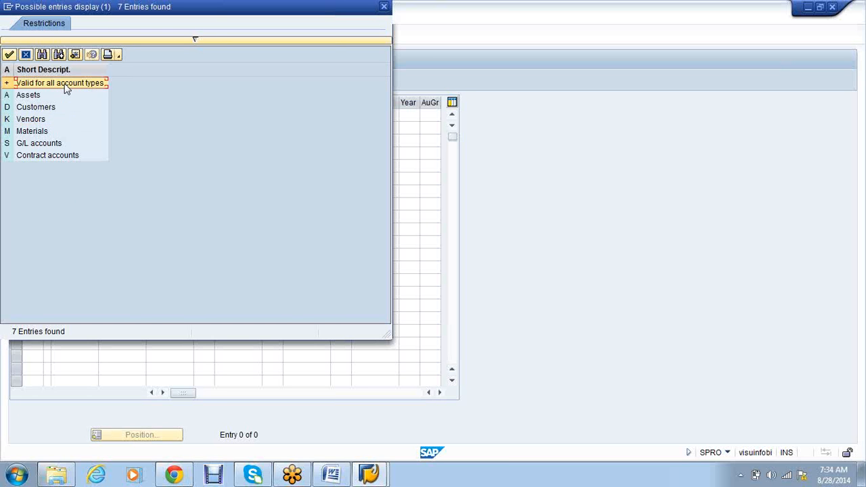
left_click(20, 98)
left_click(28, 111)
left_click(31, 121)
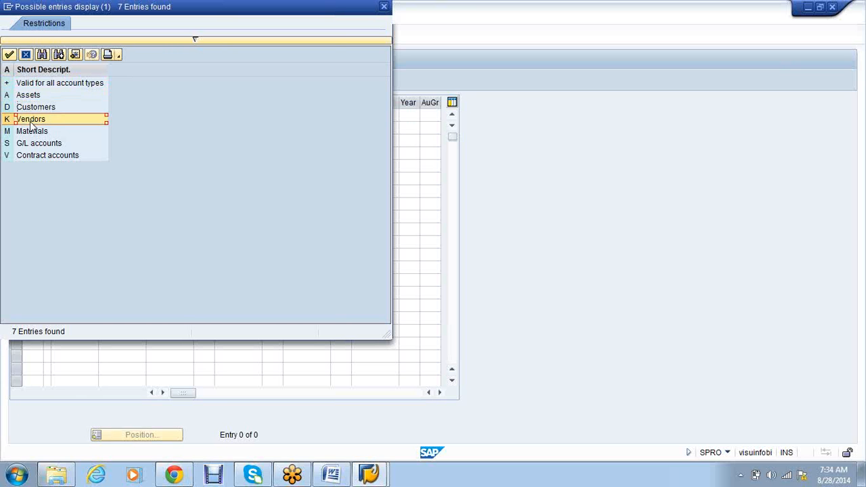
left_click(34, 134)
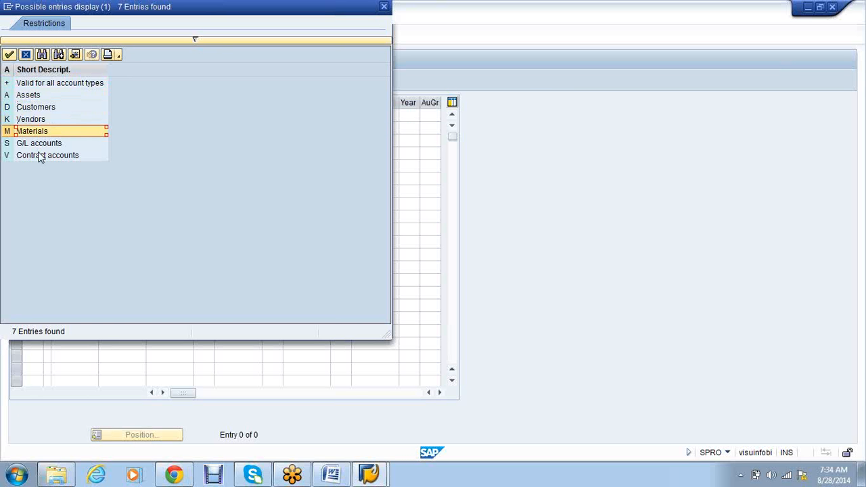
left_click(37, 156)
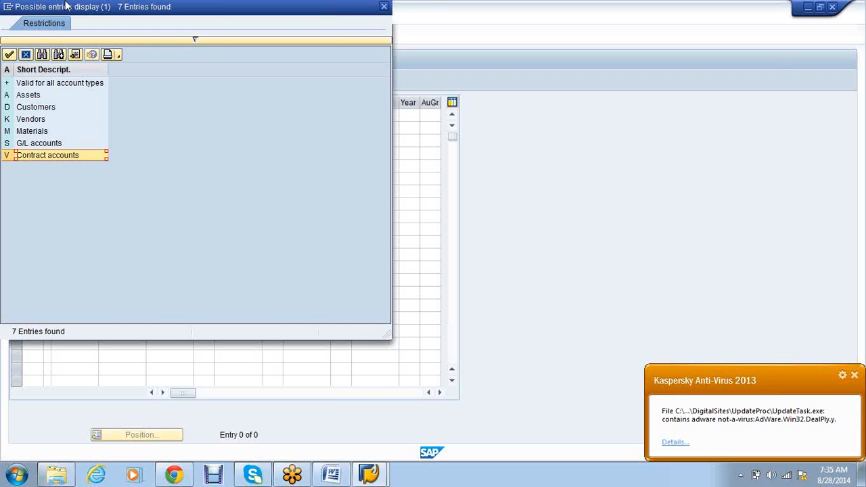
left_click(854, 374)
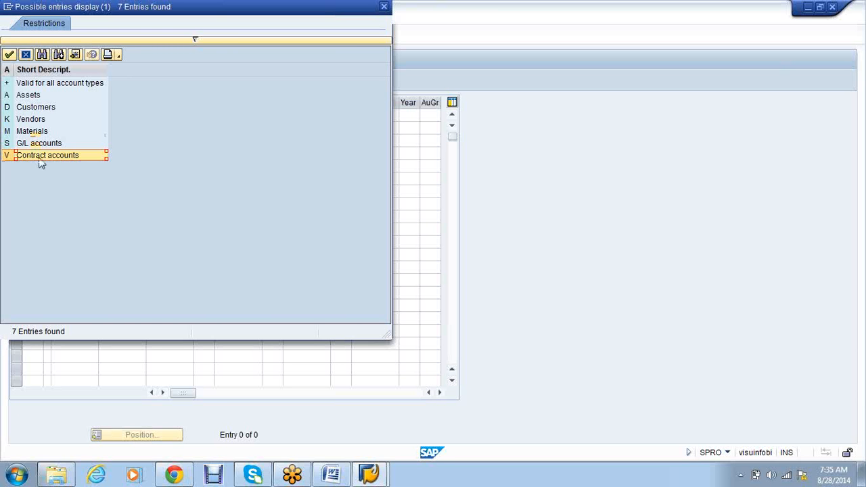
key("Up")
key("Up")
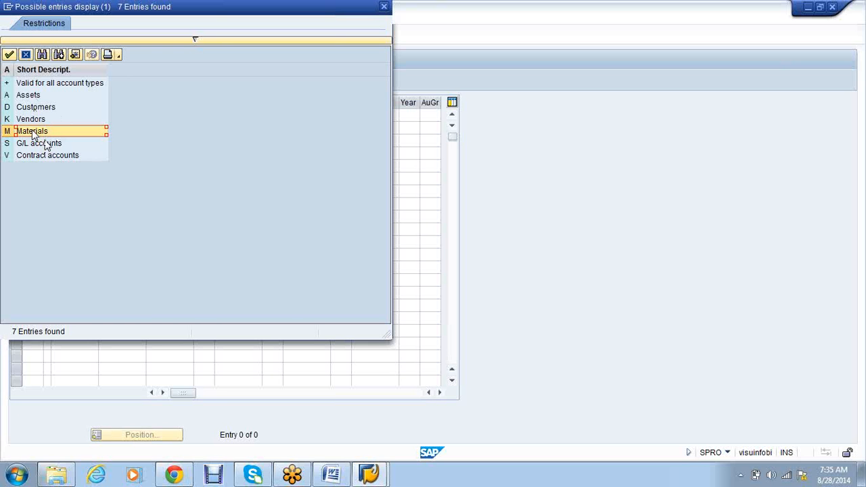
left_click(10, 84)
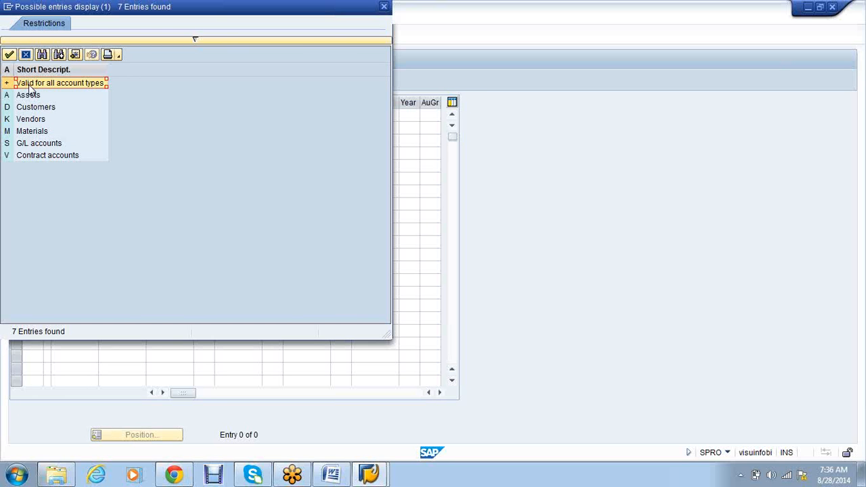
left_click(23, 97)
left_click(23, 108)
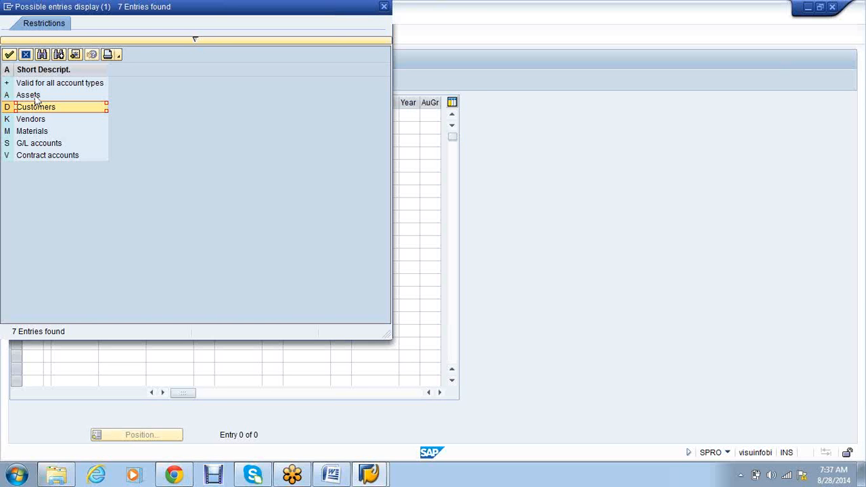
left_click(37, 100)
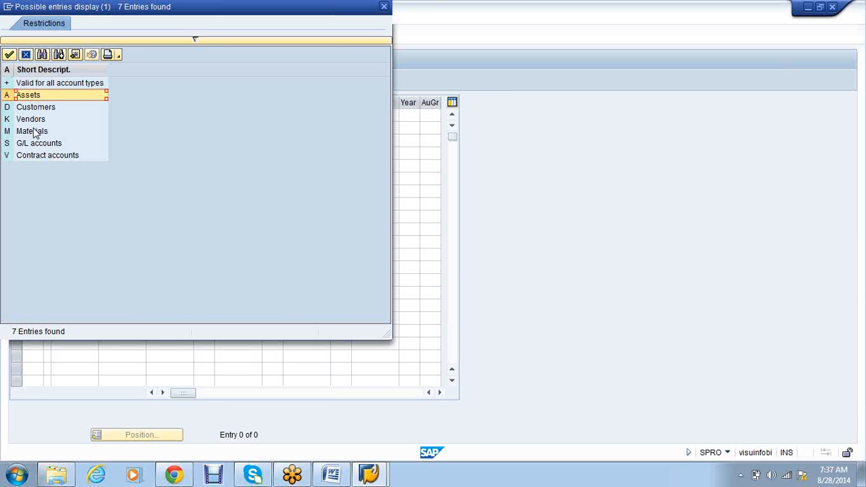
- Set the account type of the AB90 entry to + (Valid for all account types) and move on to the account range
left_click(49, 85)
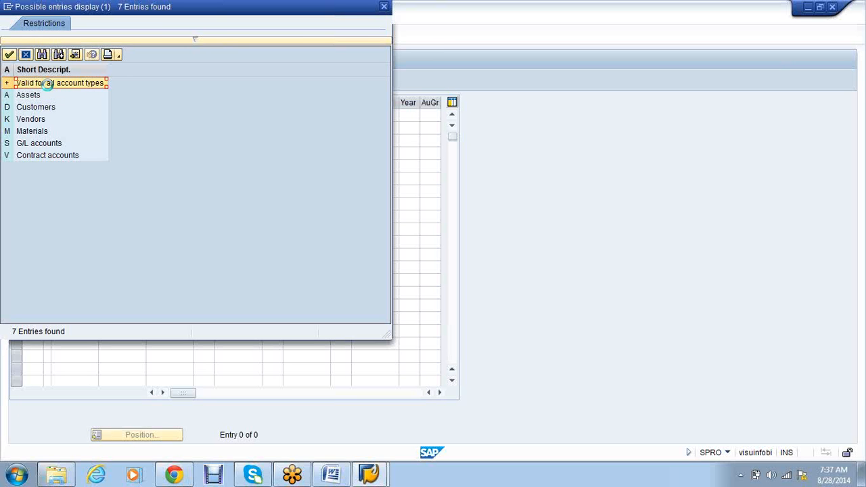
double_click(48, 83)
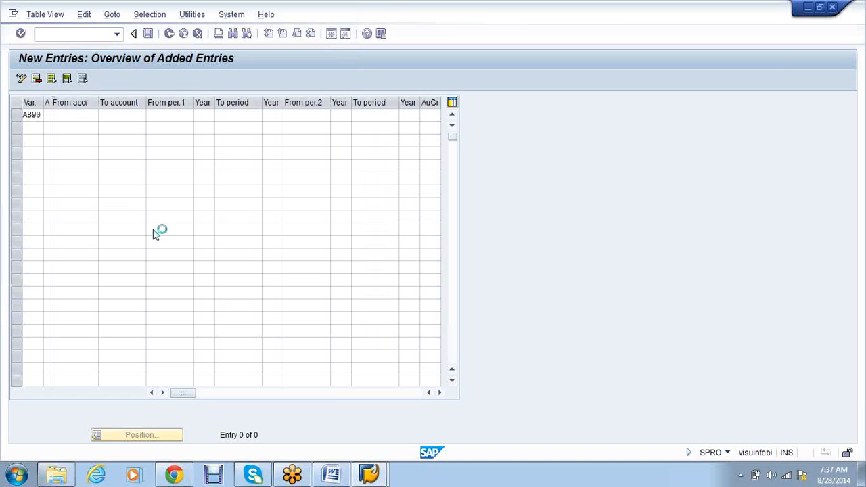
key("Tab")
key("Tab")
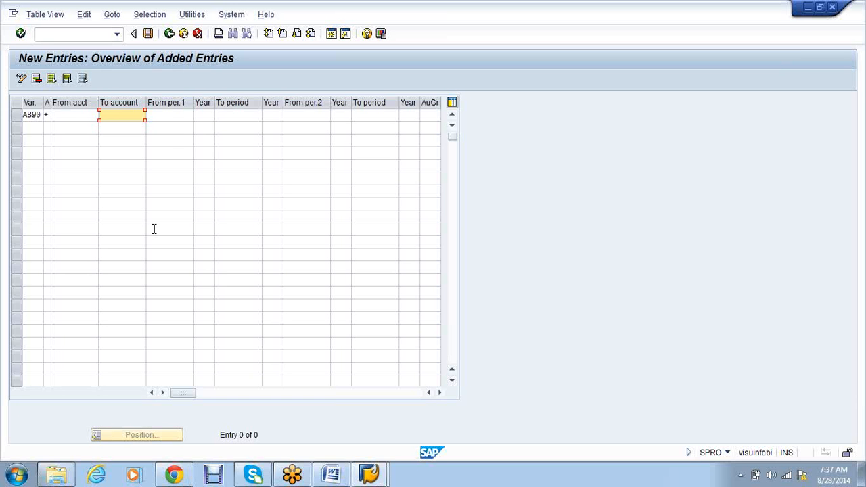
- Switch to the file explorer and open the FICO Business Blue Print ver 1.2 document from the Project related folder on drive D
key("super+d")
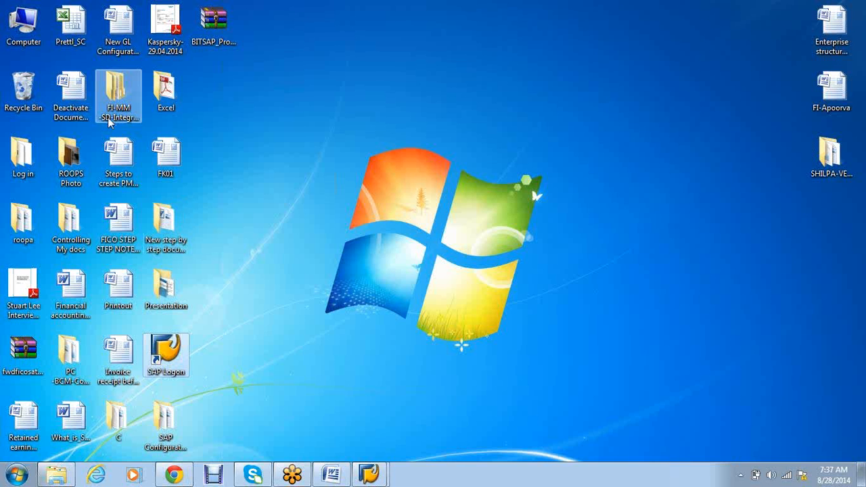
left_click(34, 36)
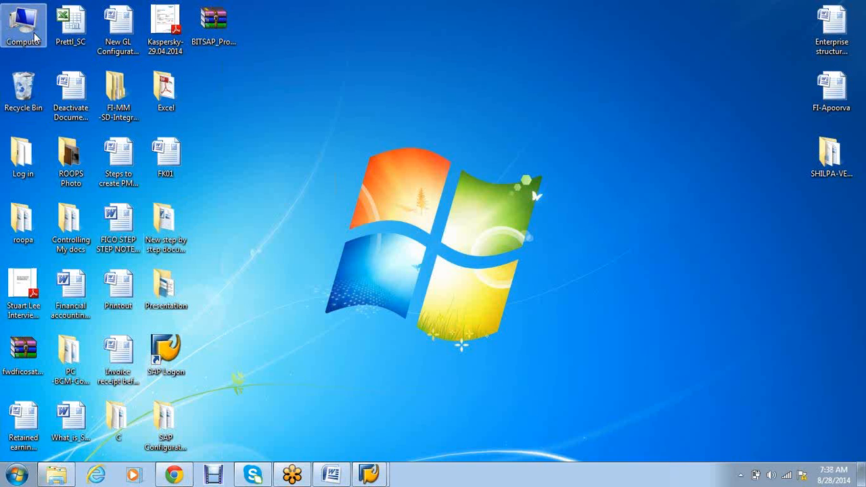
double_click(35, 38)
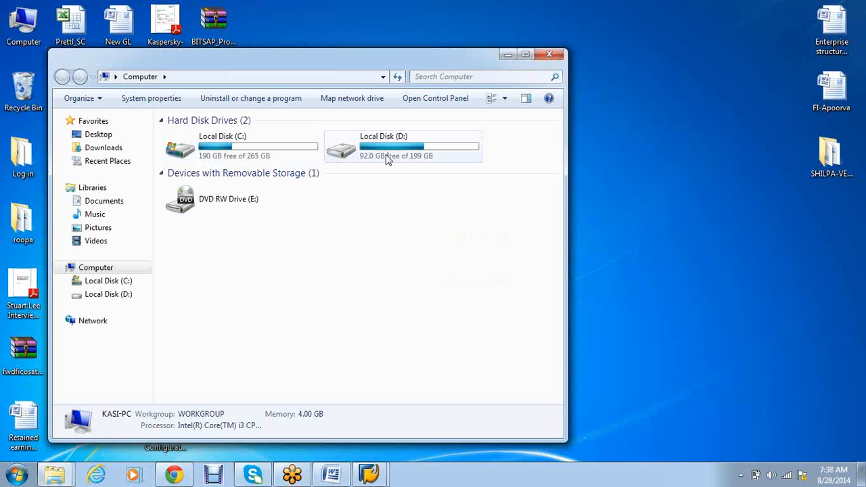
double_click(388, 157)
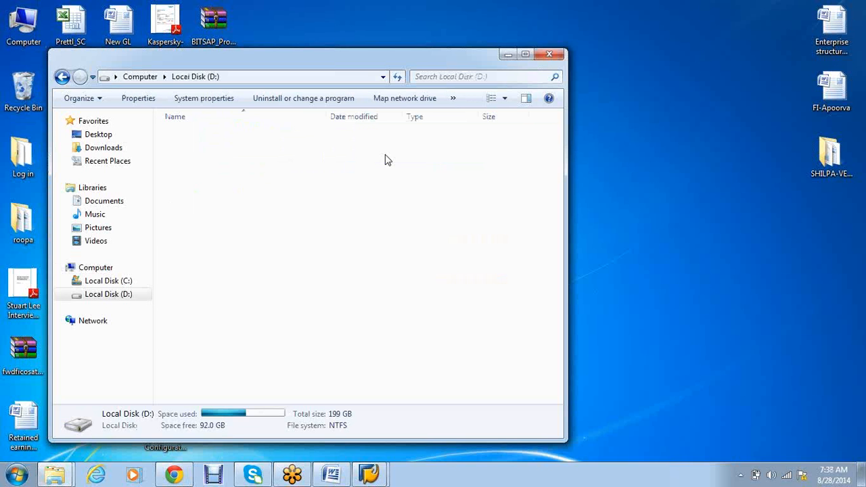
double_click(210, 206)
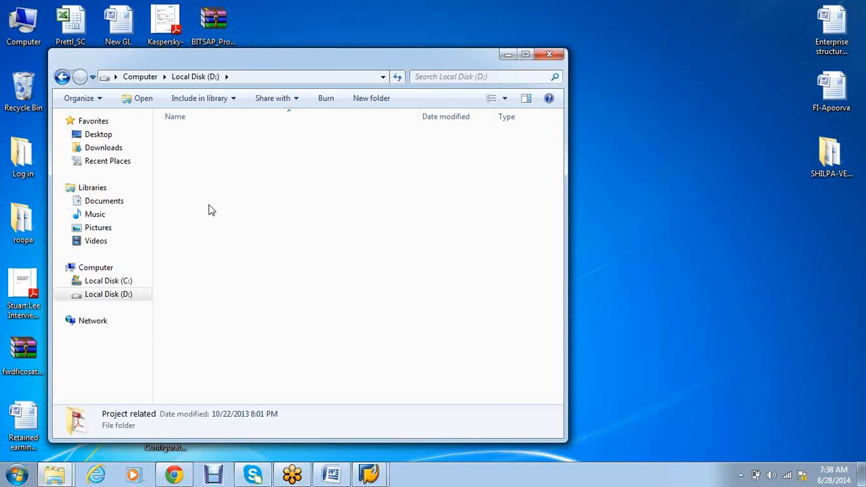
double_click(223, 149)
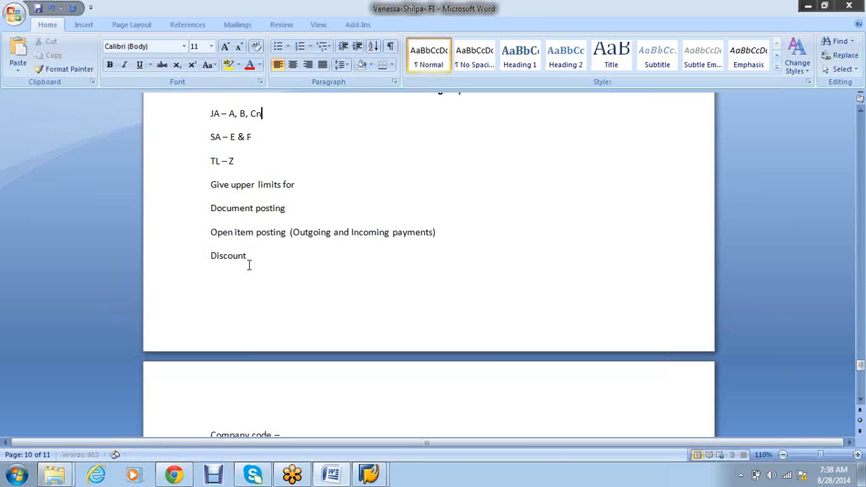
- Examine the blueprint's account group number ranges, fiscal year variant, document types and asset classes
scroll(249, 280, "down", 15)
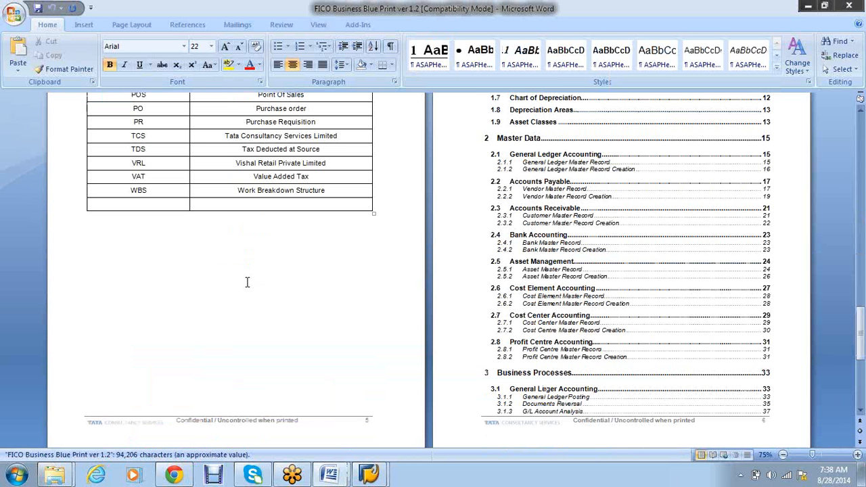
scroll(246, 281, "down", 10)
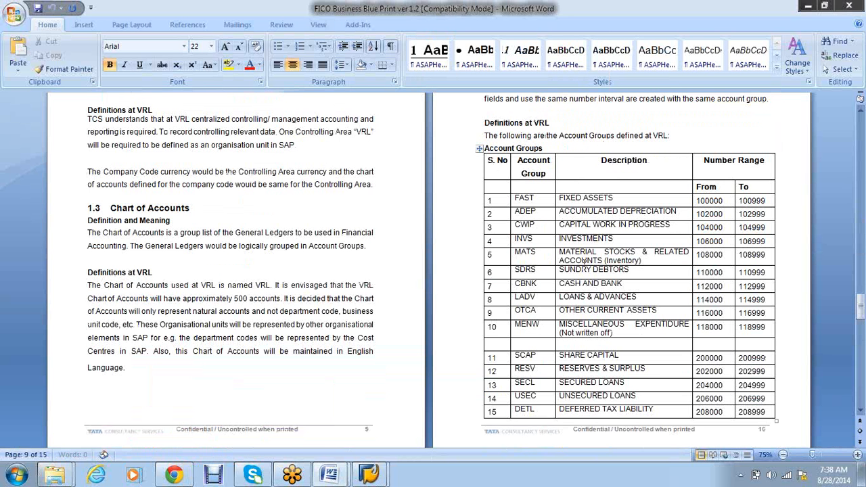
scroll(584, 260, "down", 2)
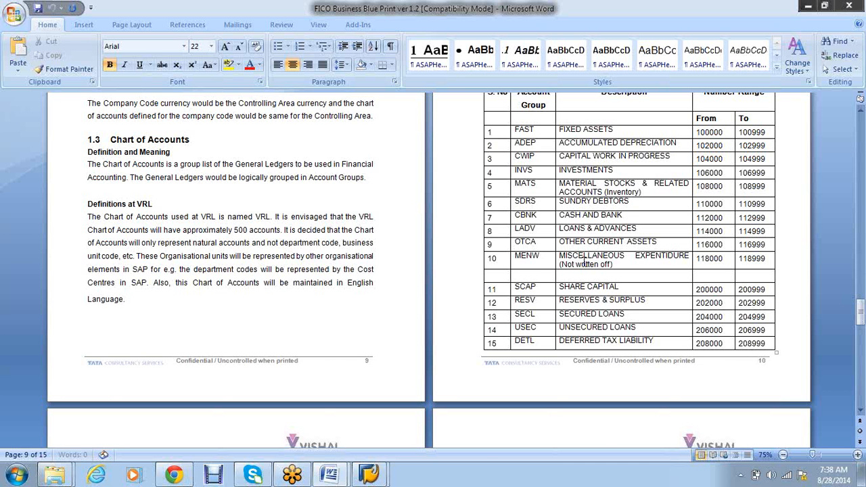
scroll(585, 260, "up", 1)
left_click_drag(722, 155, 700, 155)
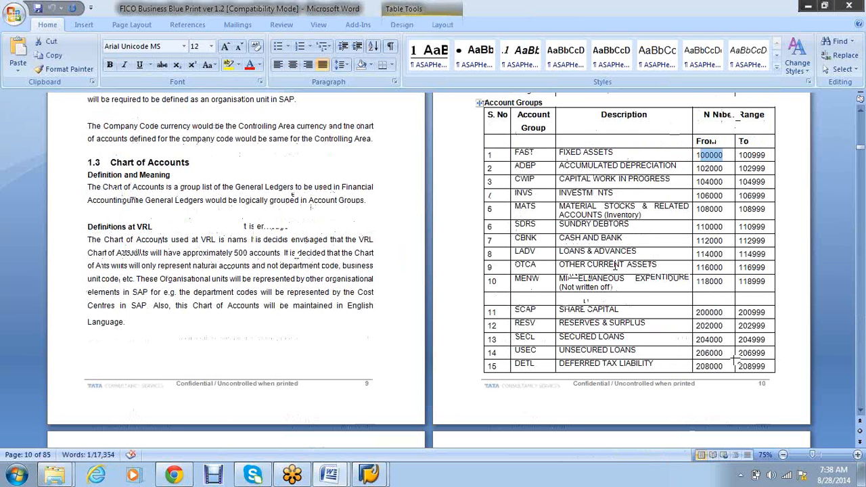
scroll(614, 267, "down", 3)
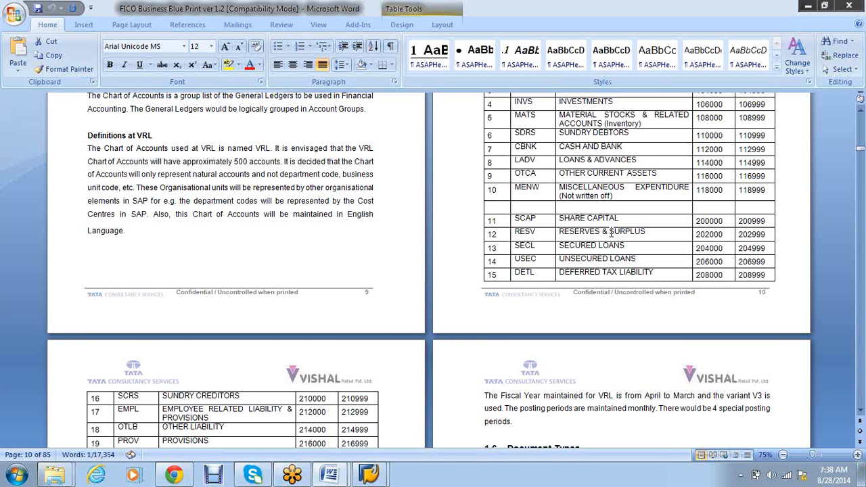
scroll(612, 233, "down", 8)
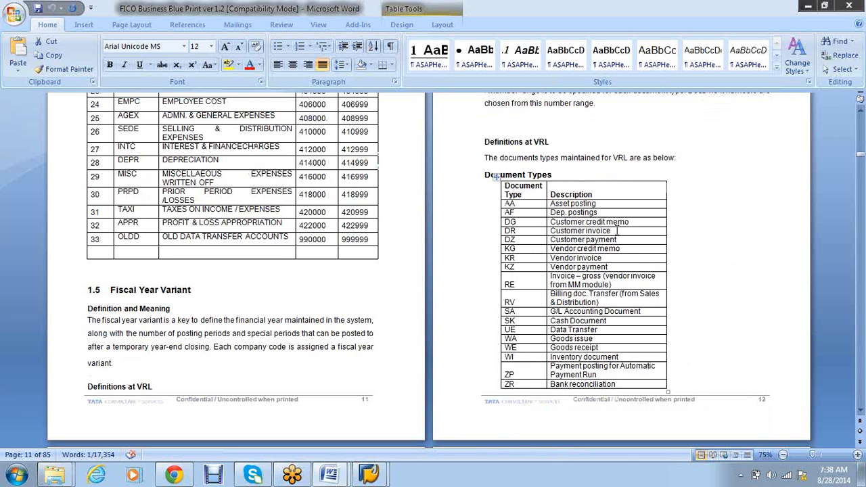
scroll(595, 230, "down", 8)
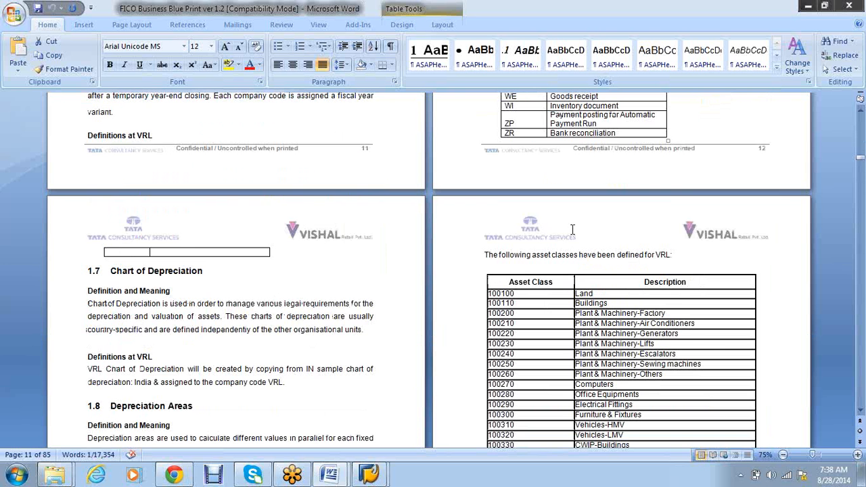
scroll(571, 230, "down", 2)
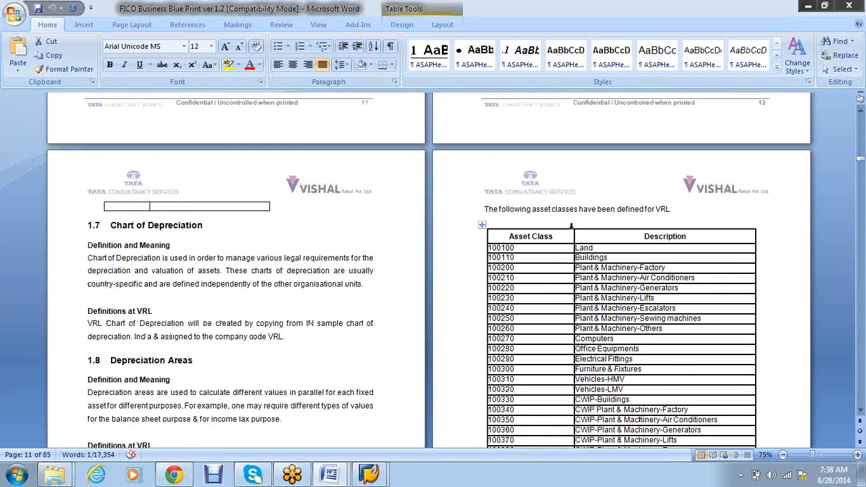
scroll(571, 226, "down", 4)
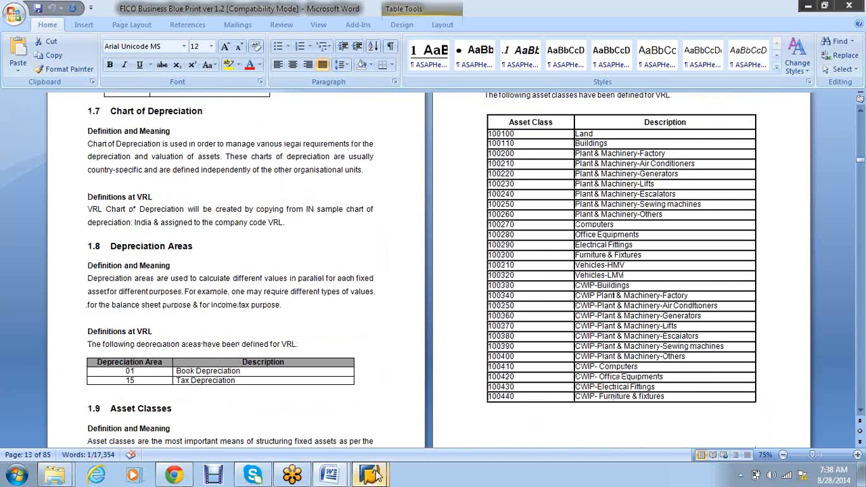
- Switch back to SAP and set the AB90 entry's account range from 1 to 4999999
mouse_move(369, 473)
left_click(415, 435)
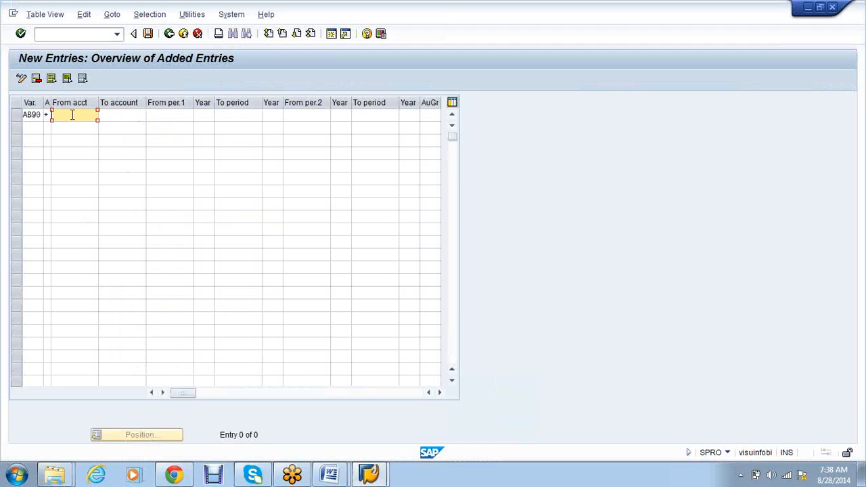
left_click(135, 117)
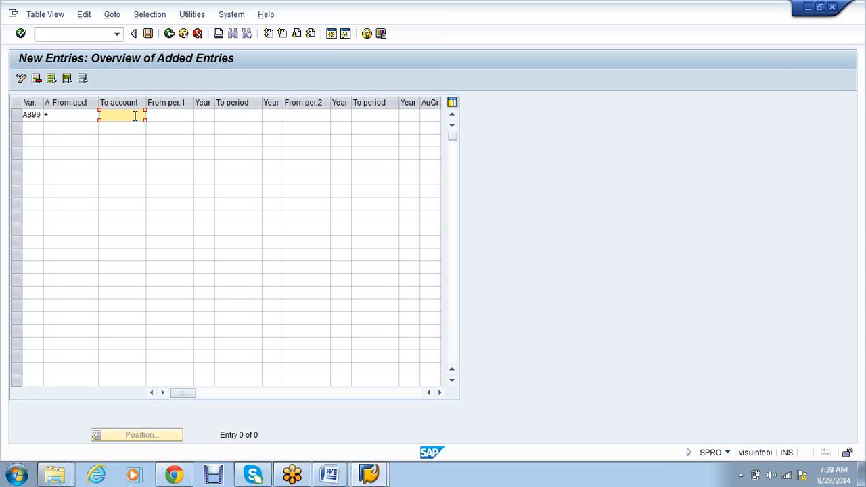
left_click(87, 117)
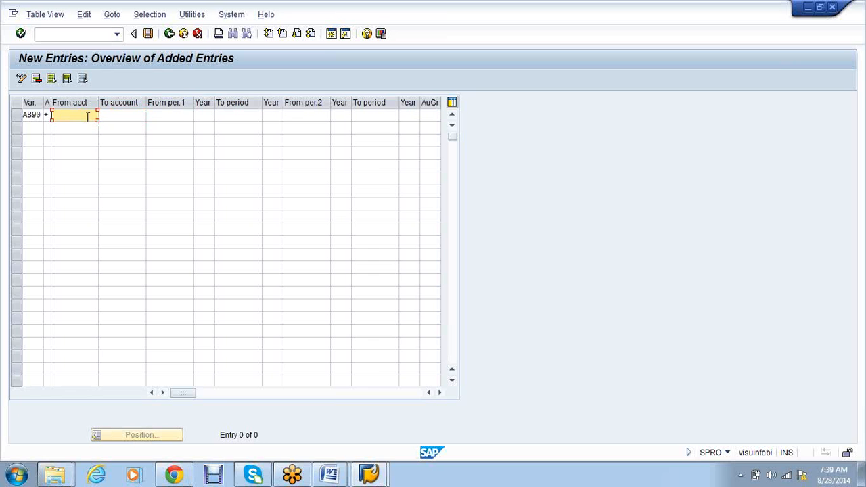
type("1")
key("Tab")
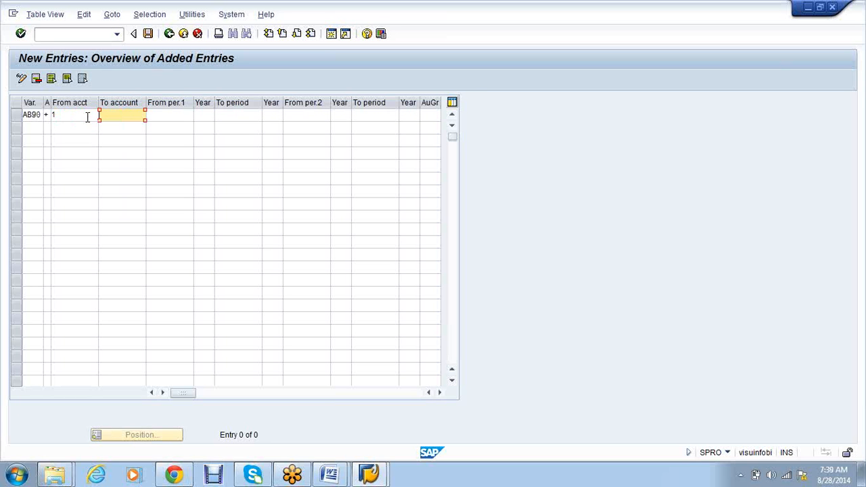
type("4999999")
left_click(59, 115)
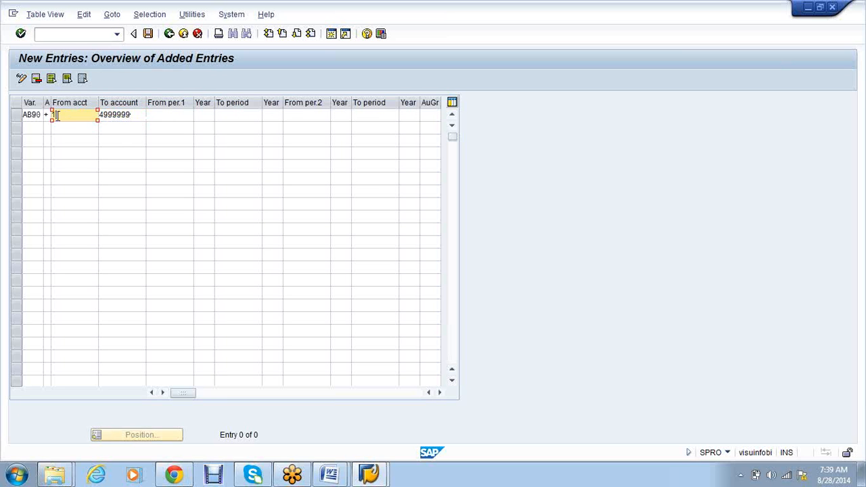
left_click_drag(131, 116, 107, 117)
left_click(106, 116)
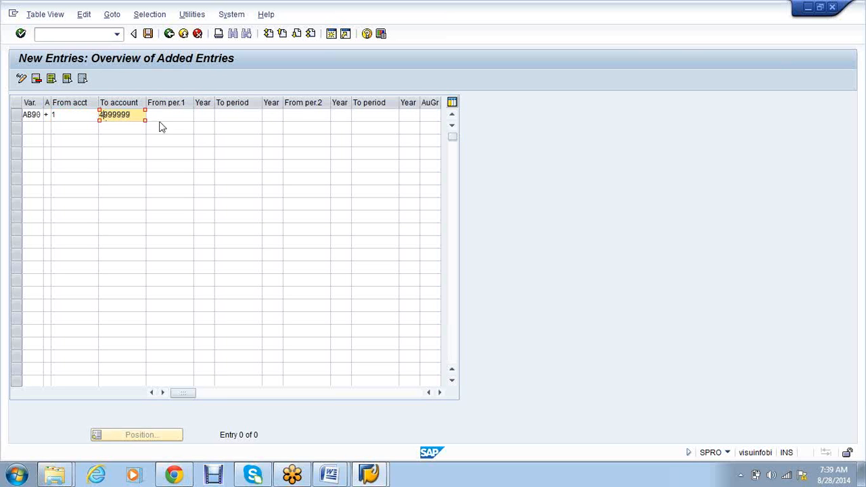
left_click(162, 117)
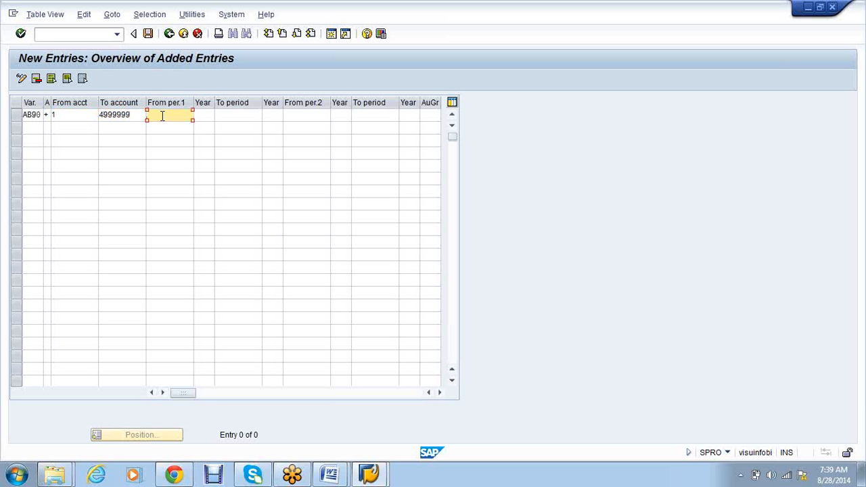
- Clear both the From account and To account values of the AB90 posting period entry
left_click(138, 117)
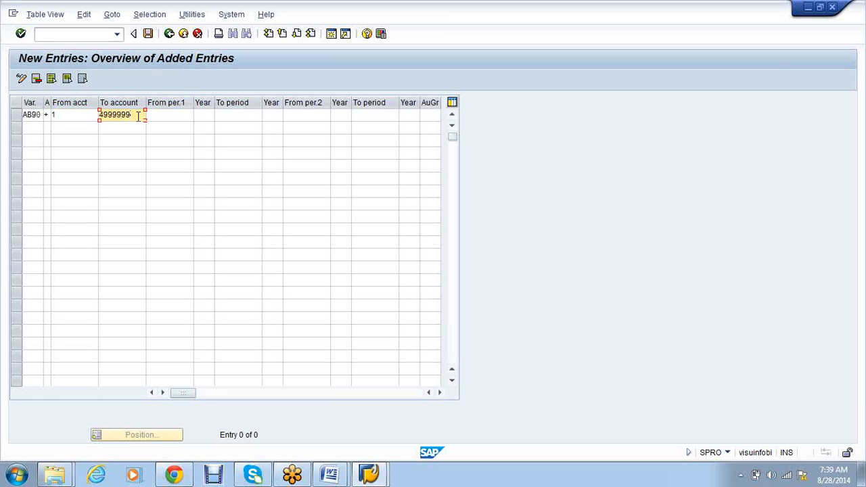
key("BackSpace")
key("BackSpace")
key("BackSpace")
key("BackSpace")
key("BackSpace")
key("BackSpace")
key("BackSpace")
key("shift+Tab")
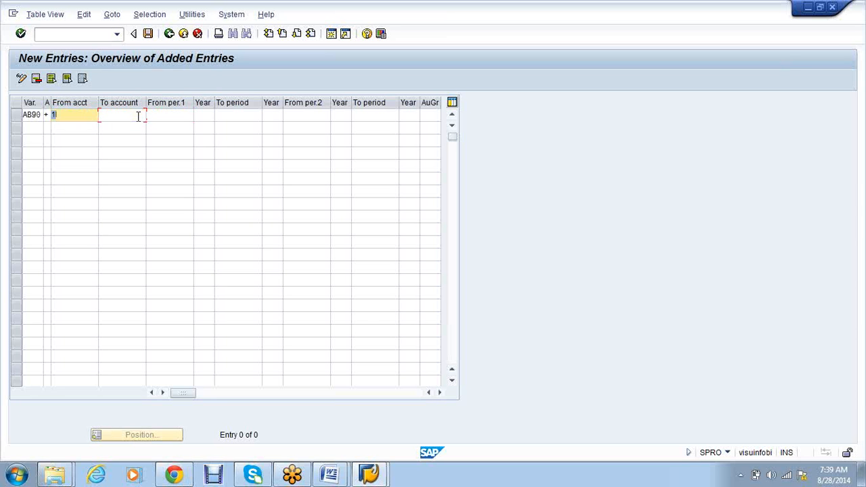
key("BackSpace")
key("Tab")
key("Tab")
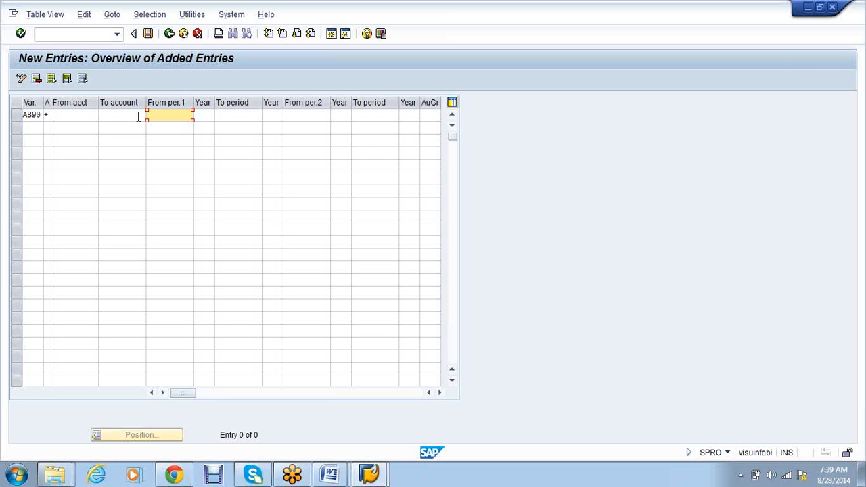
- Start the AB90 entry's first posting interval at period 1 of year 2014
type("1")
key("Tab")
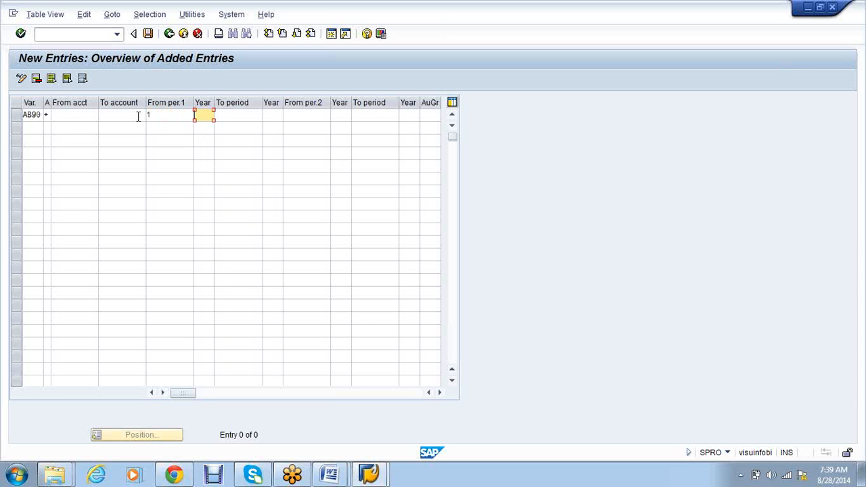
type("2014")
key("Tab")
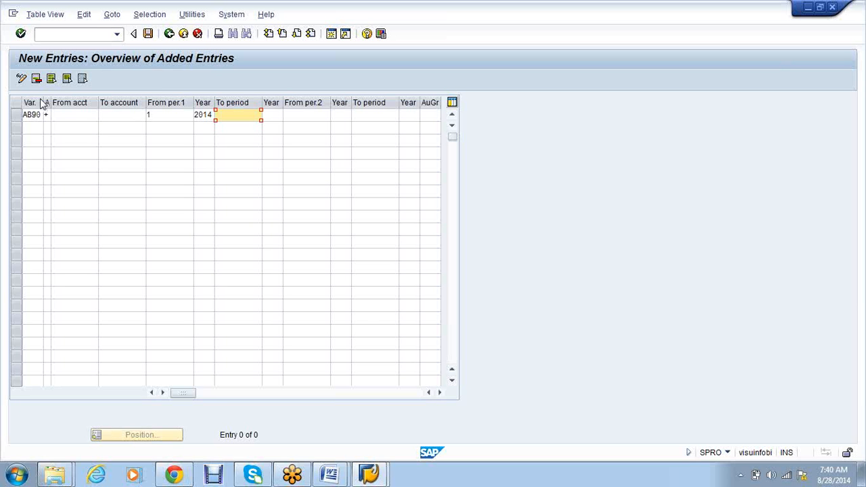
- End the AB90 entry's first posting interval at period 12 of year 2015
left_click(71, 113)
left_click(109, 116)
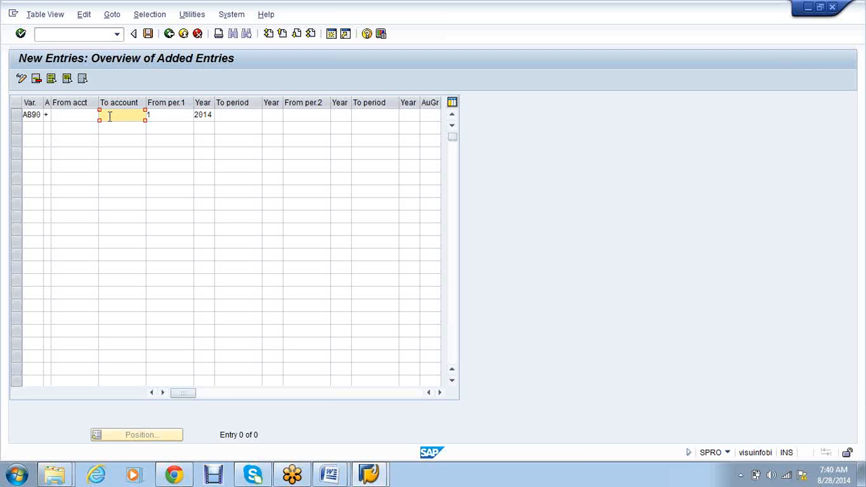
key("Tab")
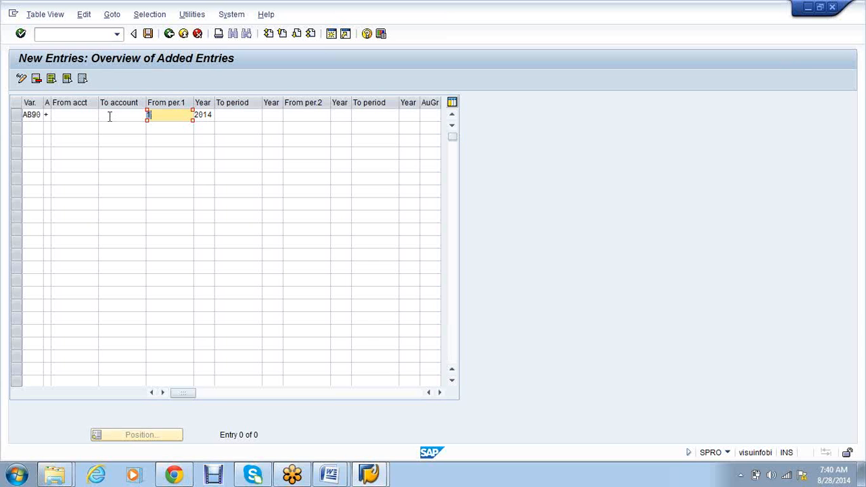
key("Tab")
key("Tab")
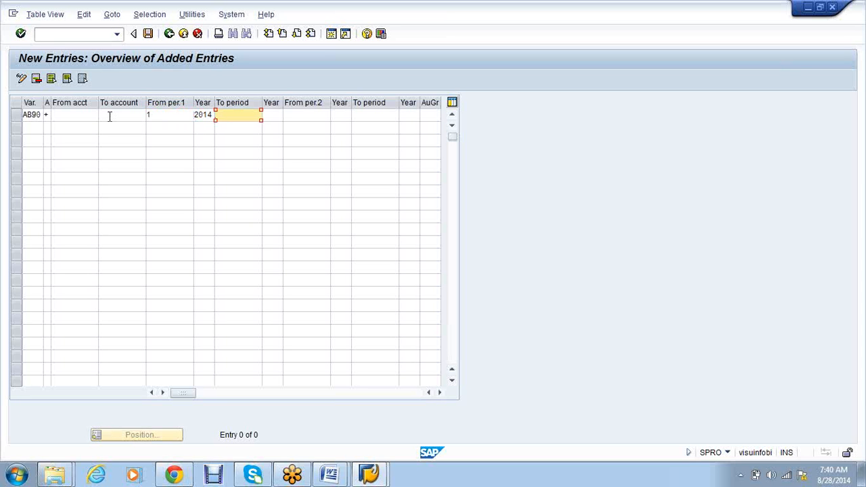
type("12")
key("Tab")
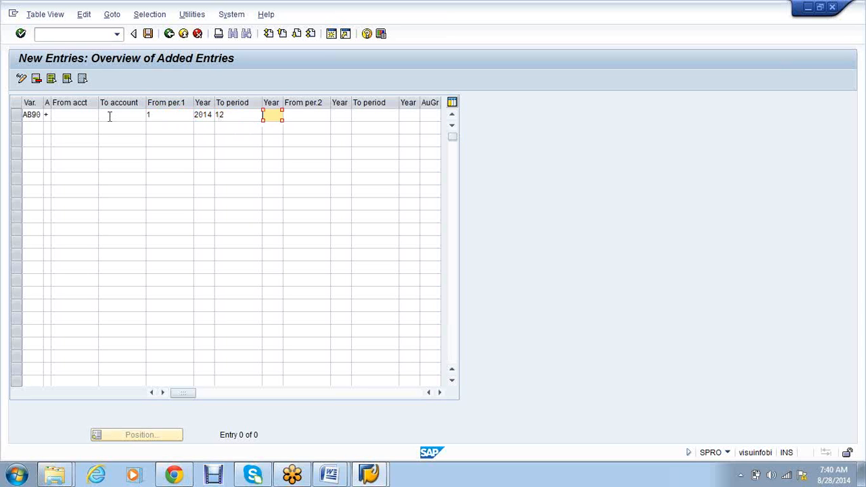
type("2015")
key("Tab")
- Set the AB90 entry's second posting interval from period 13 of 2015 to period 16 of 2015
type("13")
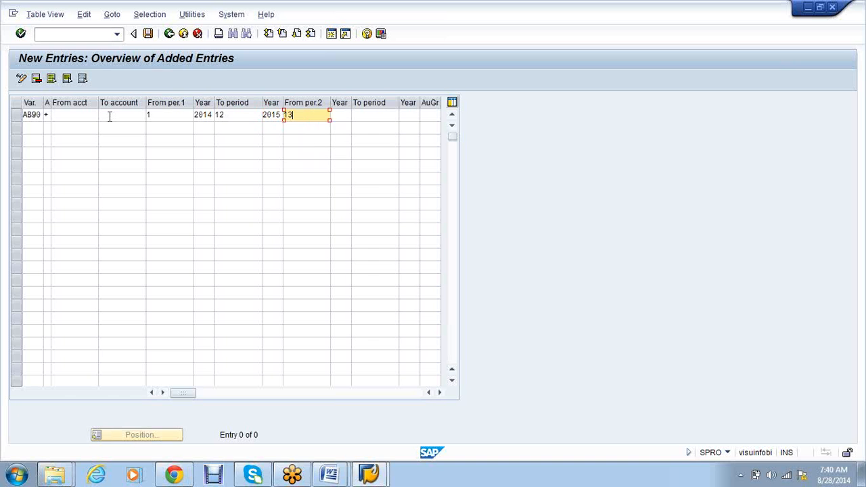
key("Tab")
type("2015")
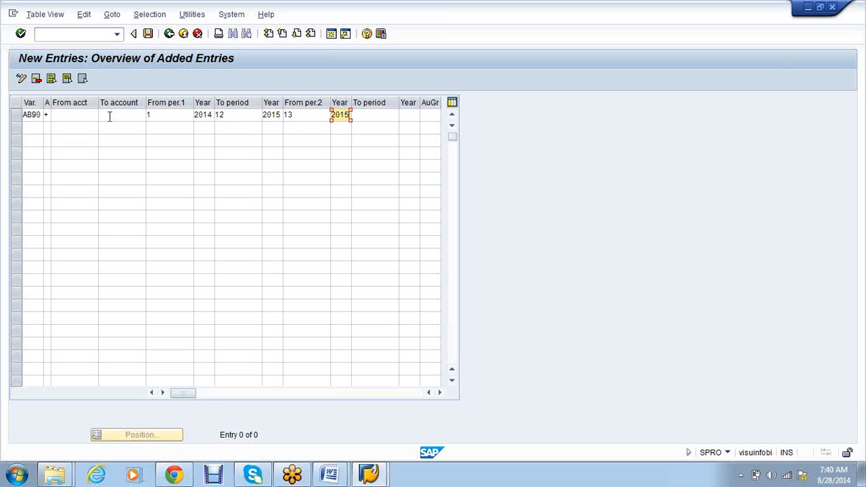
key("Tab")
type("16")
key("Tab")
type("2015")
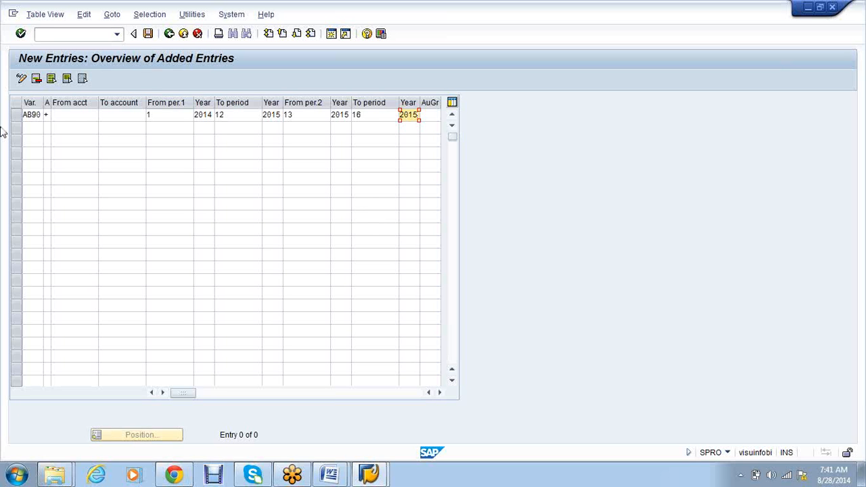
- Save the AB90 posting period entry and return to the implementation guide
left_click(149, 37)
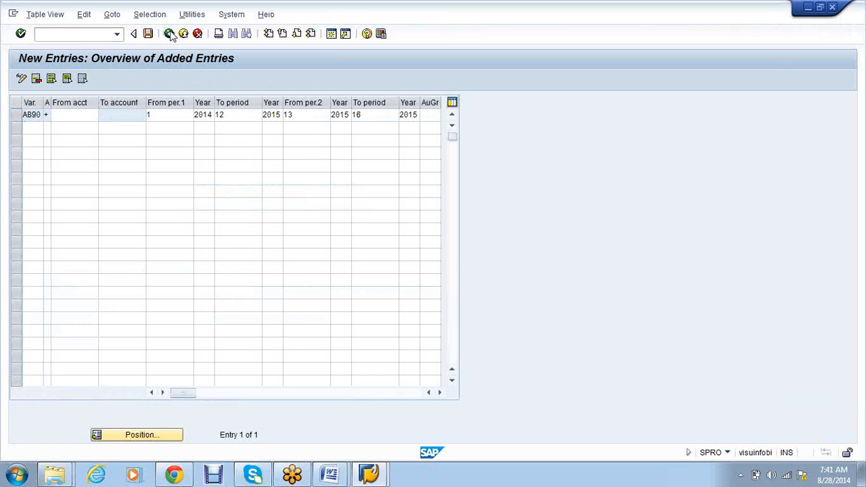
left_click(170, 32)
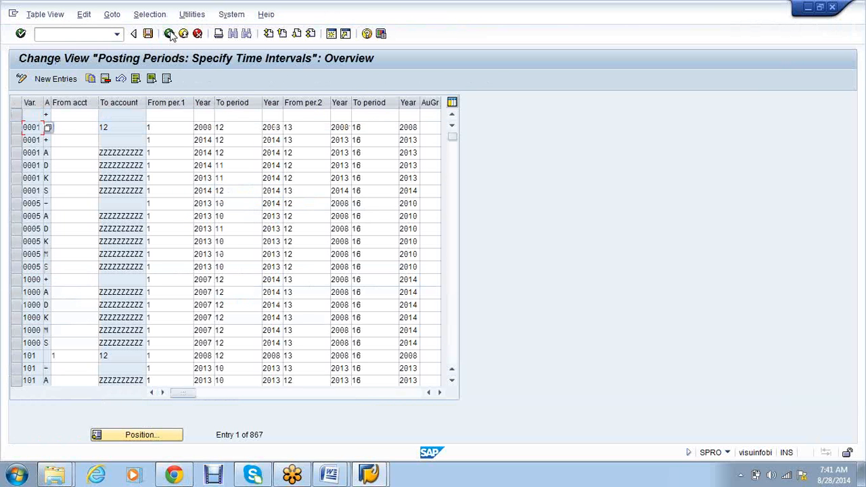
key("F3")
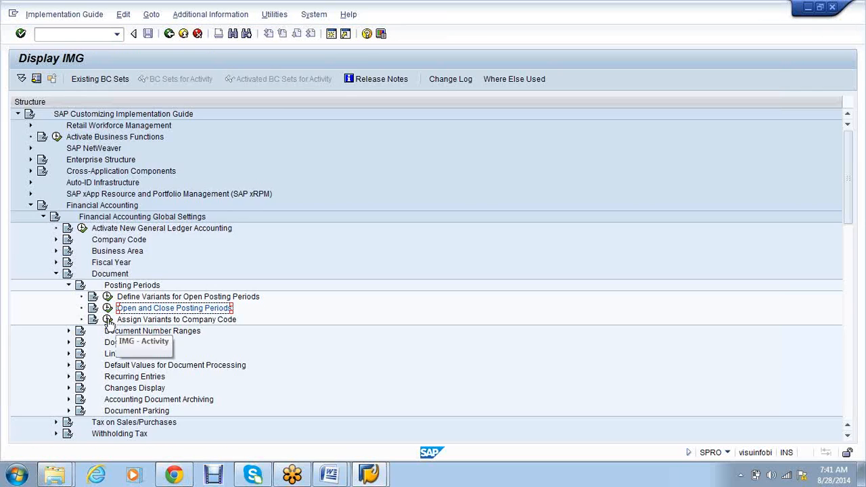
- Open Assign Variants to Company Code under Posting Periods and go to company code AB90
left_click(109, 319)
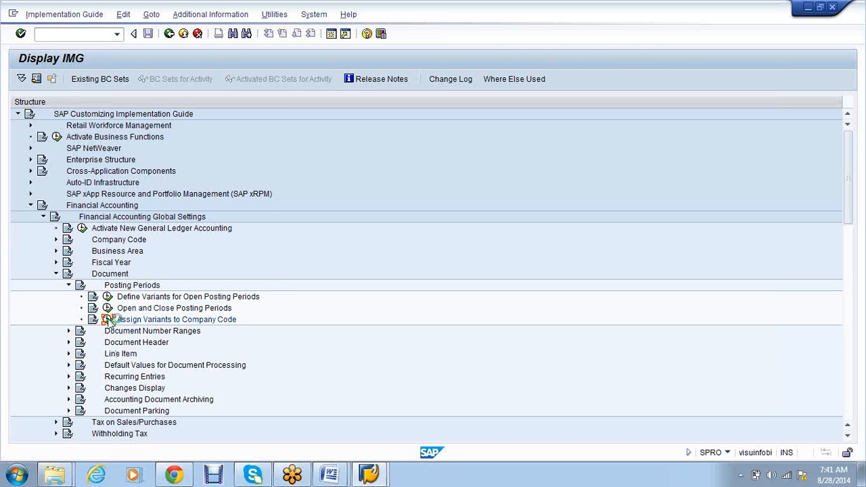
key("F3")
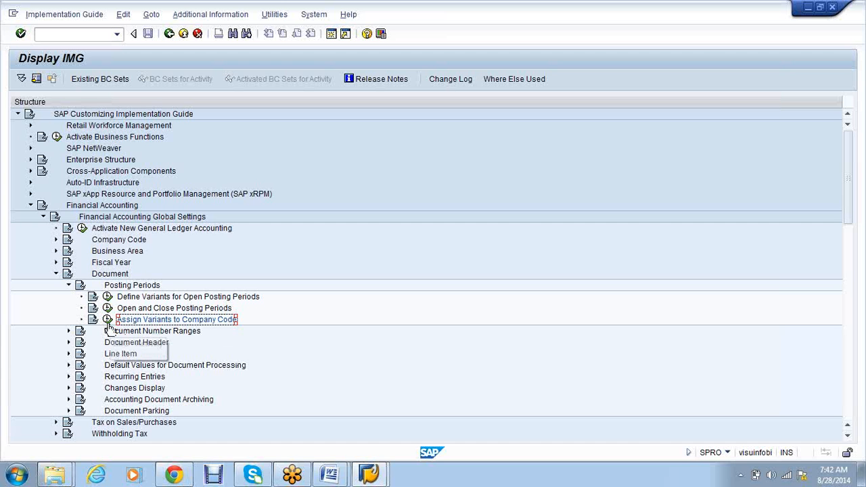
left_click(108, 320)
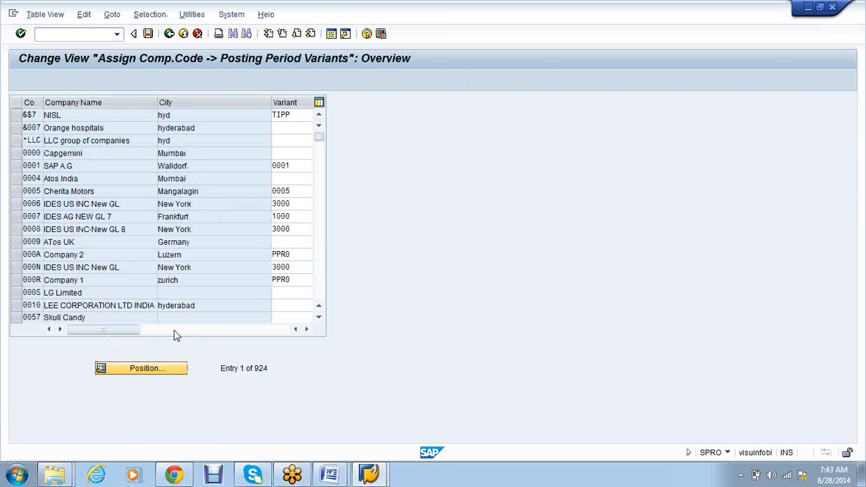
type("AB90")
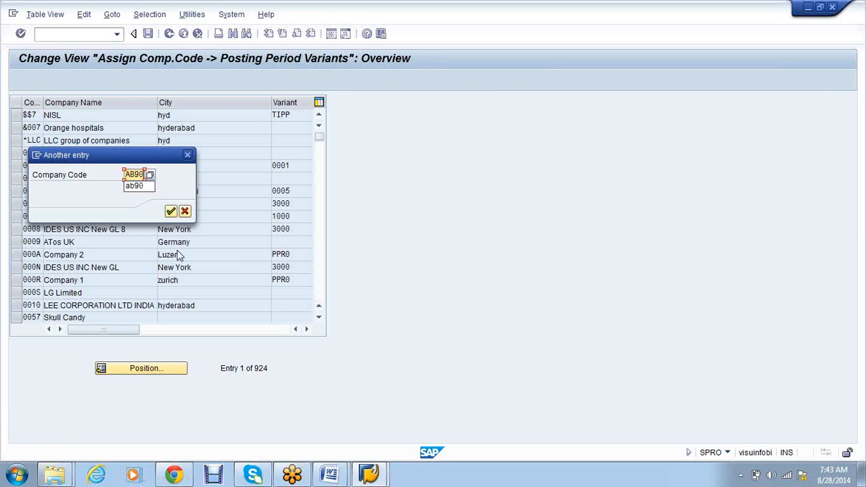
key("Return")
key("Return")
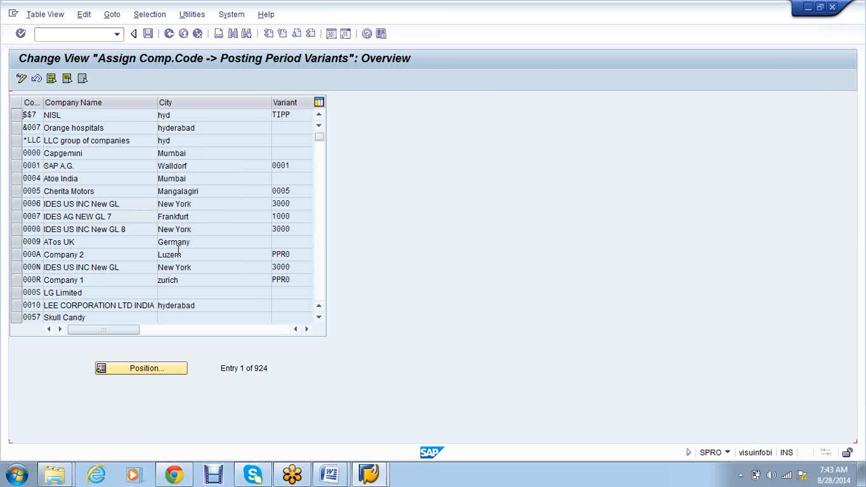
- Assign posting period variant AB90 to company code AB90, save it in the ABC PVT LTD customizing request and return to the implementation guide
type("AB90")
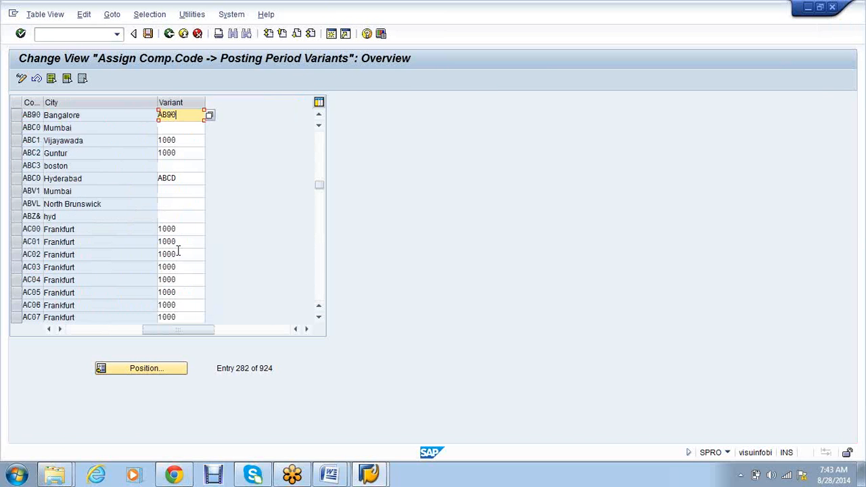
key("Return")
key("F3")
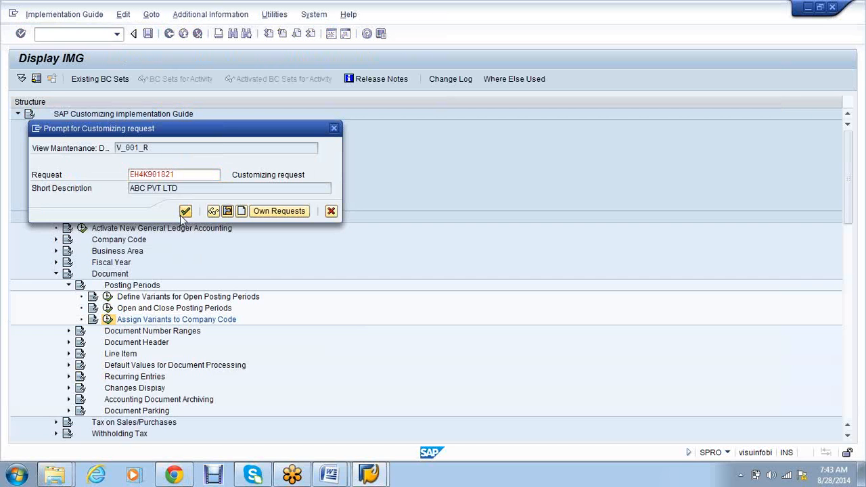
left_click(185, 211)
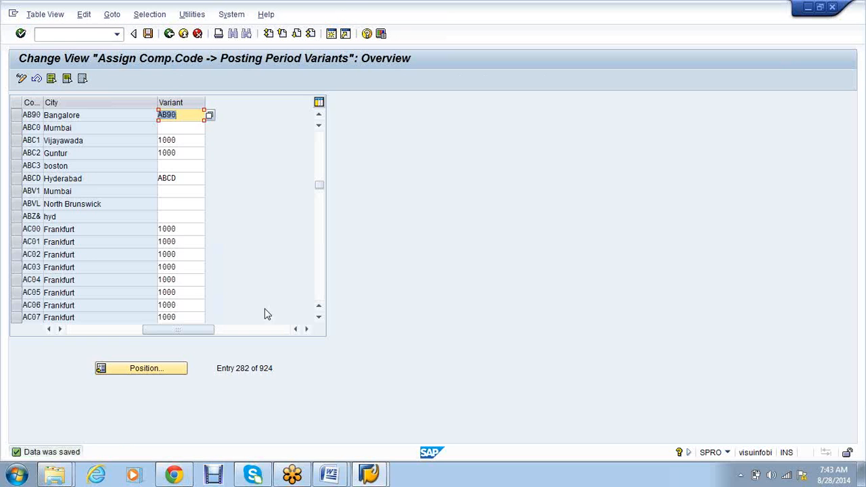
left_click(169, 36)
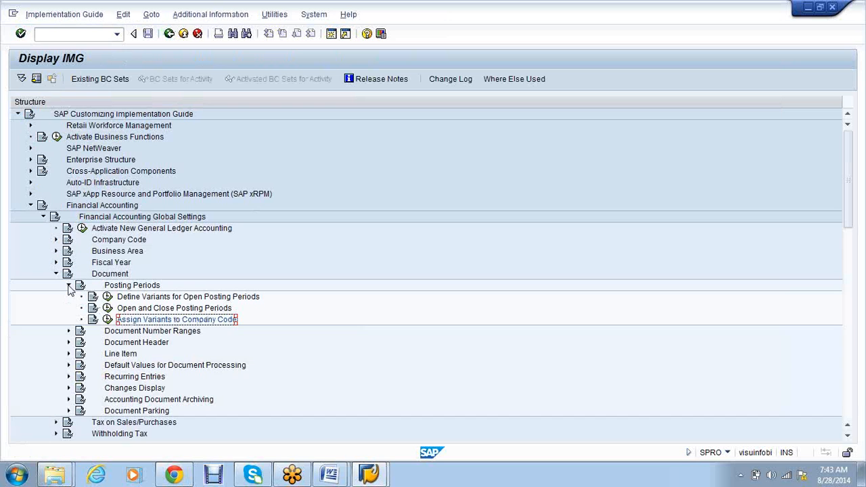
- Collapse Posting Periods, expand Document Header and open Define Document Types
left_click(69, 286)
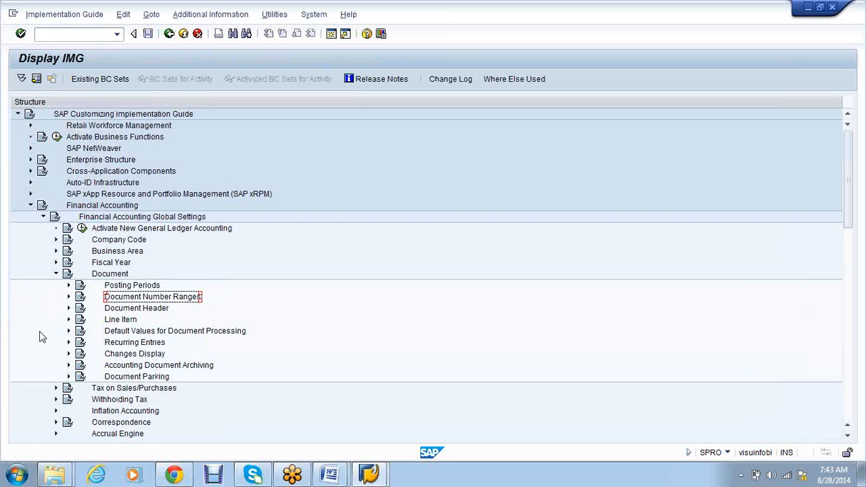
left_click(67, 308)
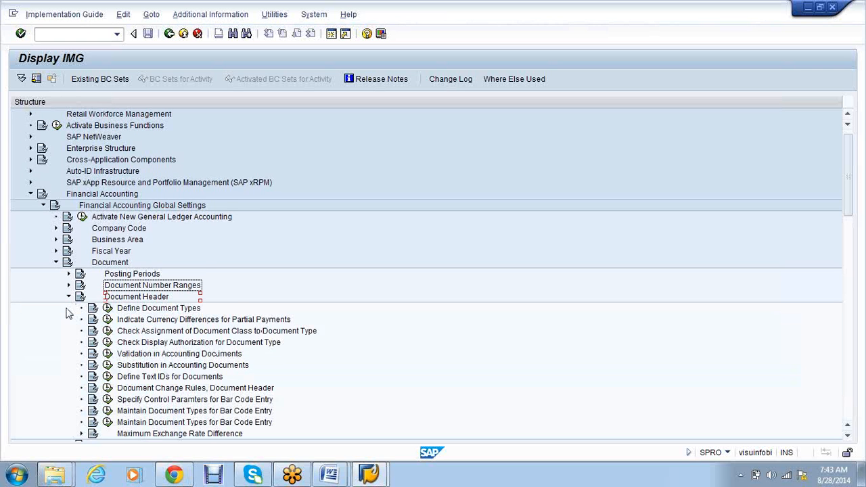
scroll(66, 312, "down", 1)
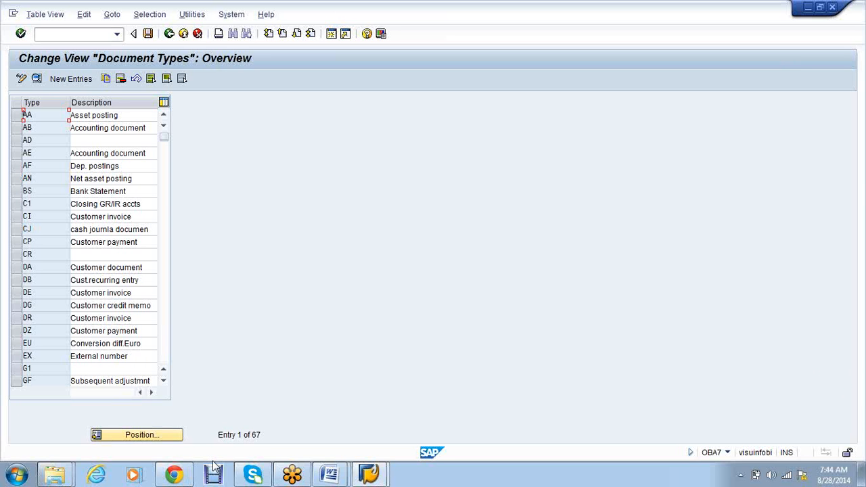
- Find document type SA (G/L account document) in the list and open its details
left_click(161, 439)
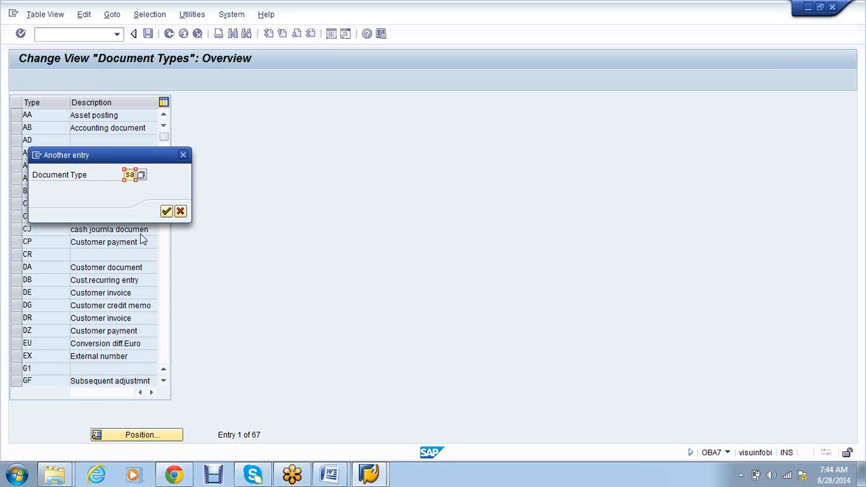
left_click(167, 211)
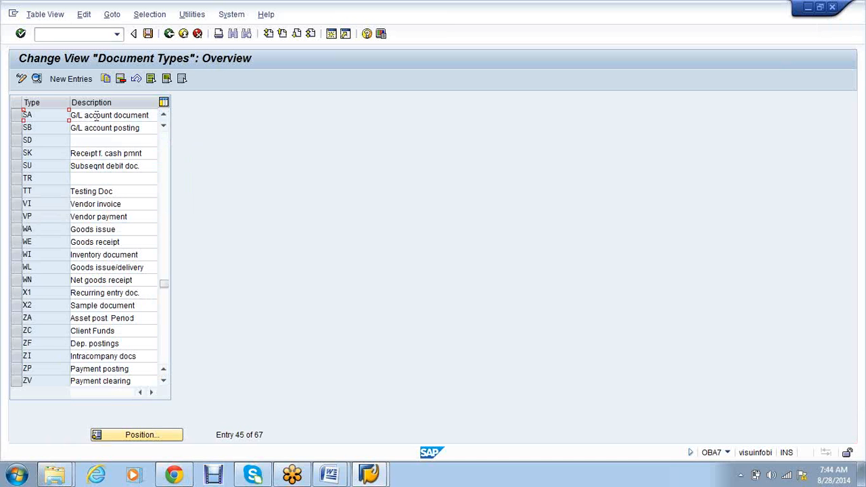
double_click(60, 119)
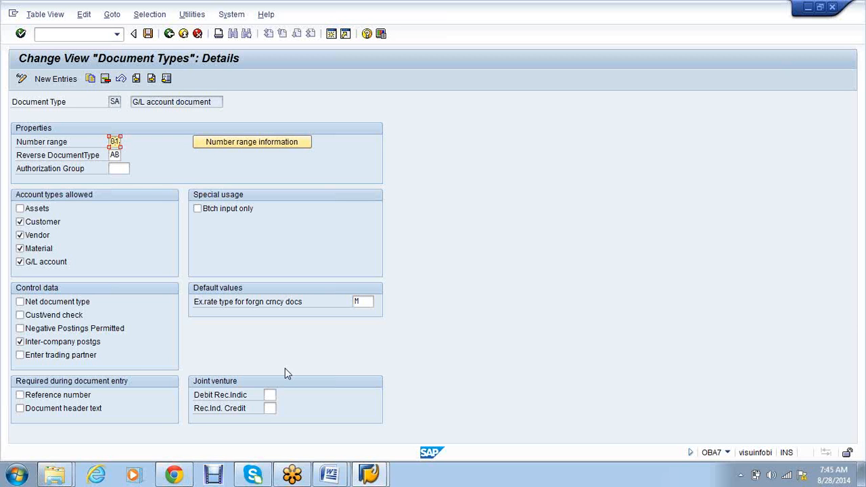
- Examine document type SA's number range, reverse document type, authorization group, exchange rate type and joint venture fields
key("Tab")
key("Tab")
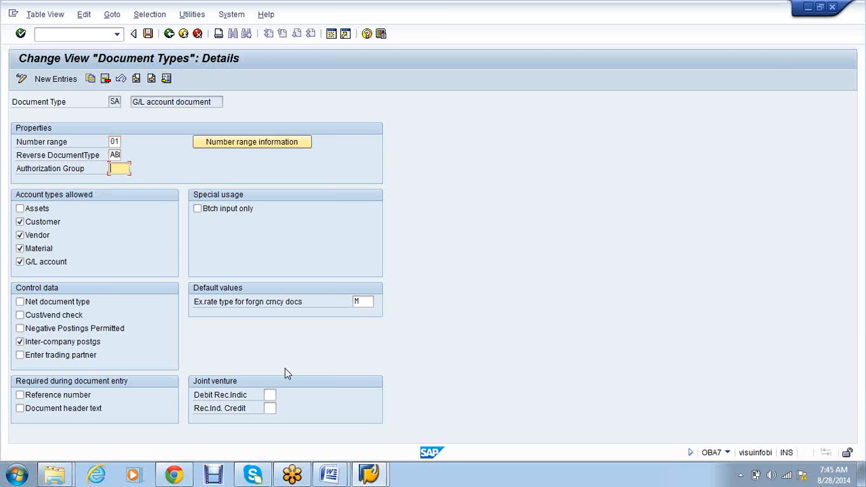
key("shift+Tab")
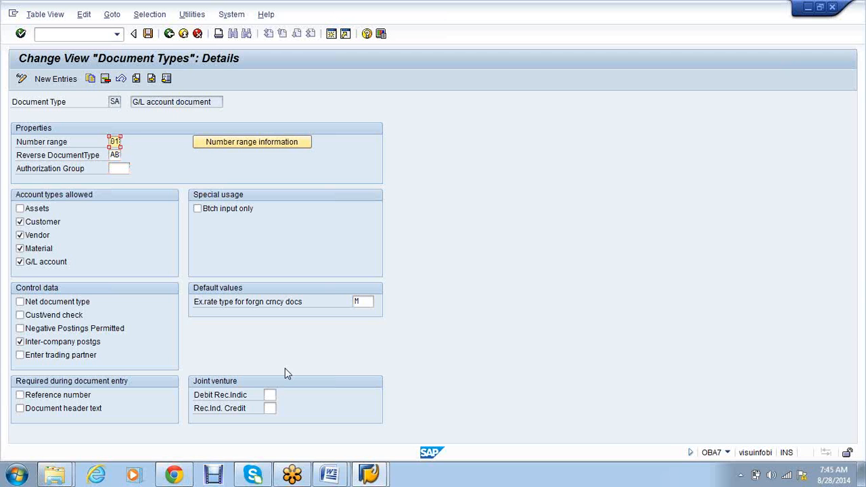
key("shift+Tab")
key("Tab")
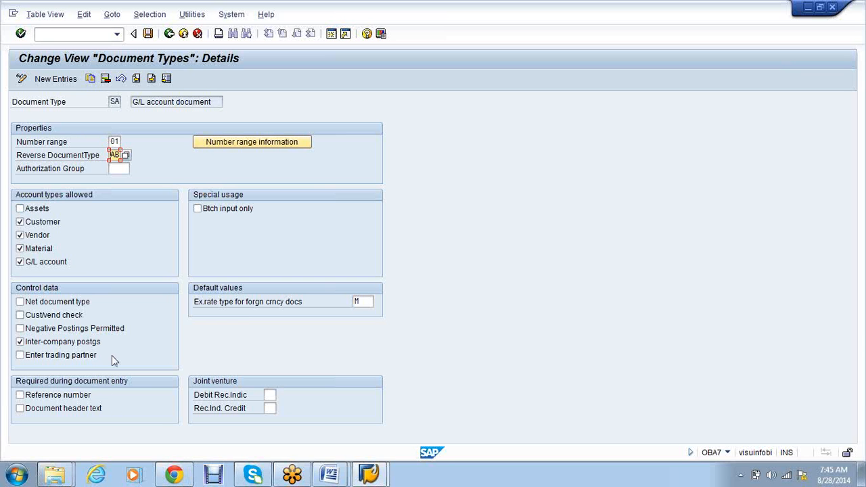
left_click(364, 301)
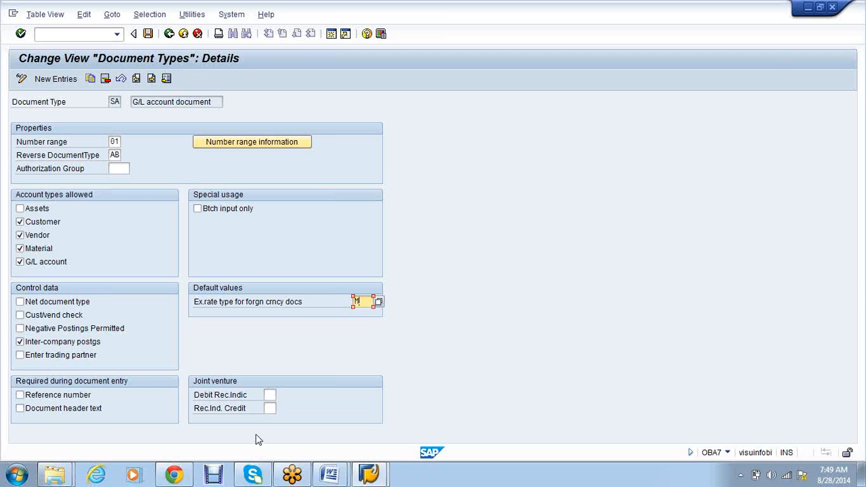
left_click(271, 394)
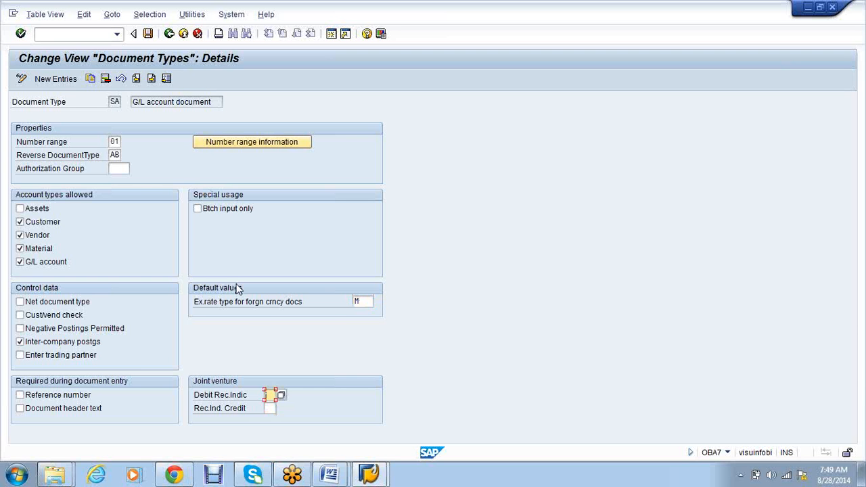
- Open the number range information from document type SA's details and open interval maintenance for company code AB90
left_click(363, 302)
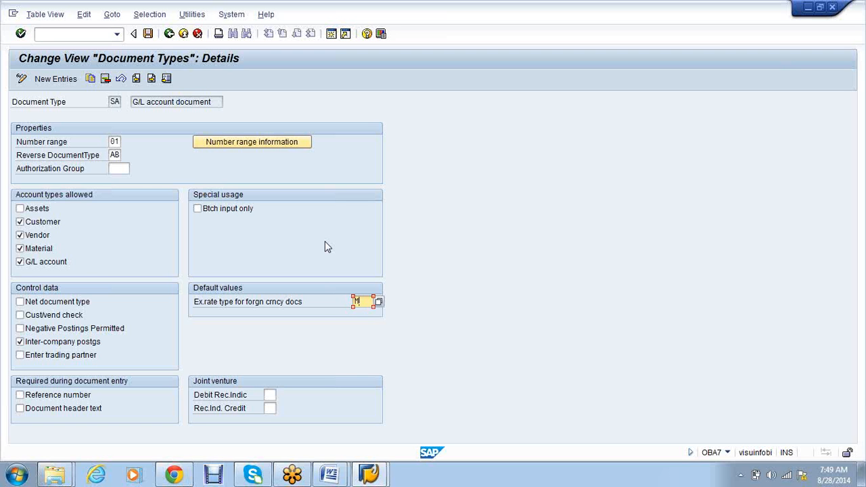
left_click(121, 142)
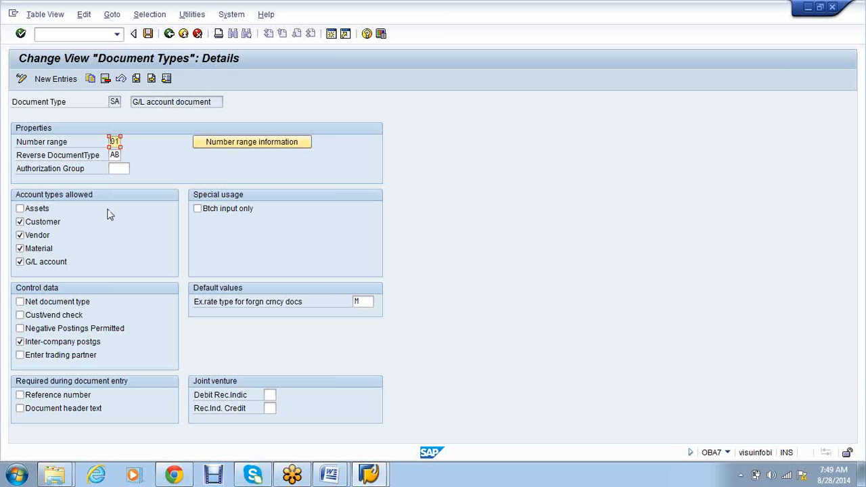
left_click(254, 144)
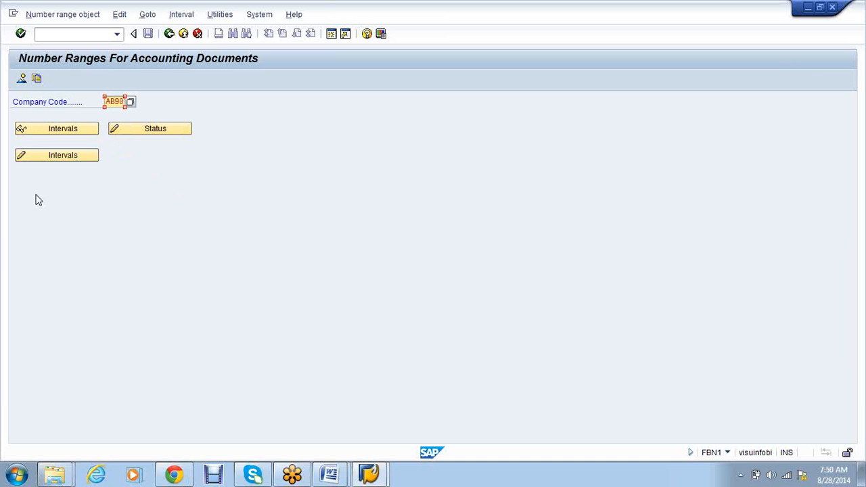
left_click(38, 79)
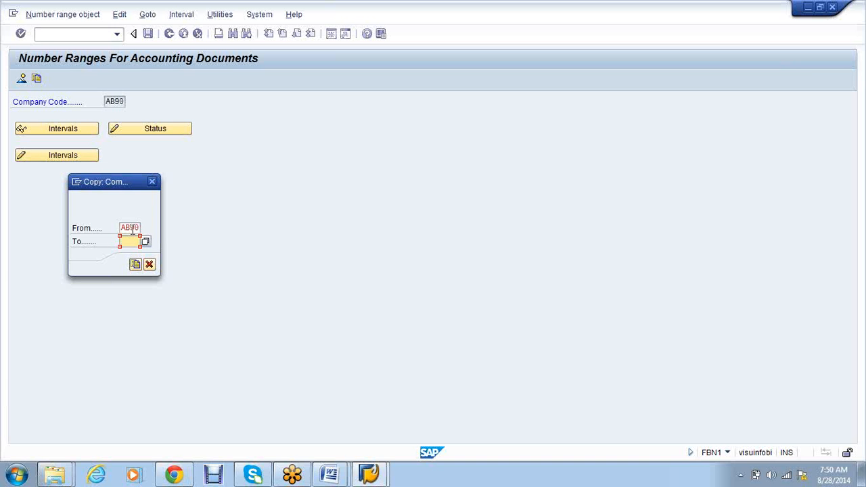
left_click(150, 264)
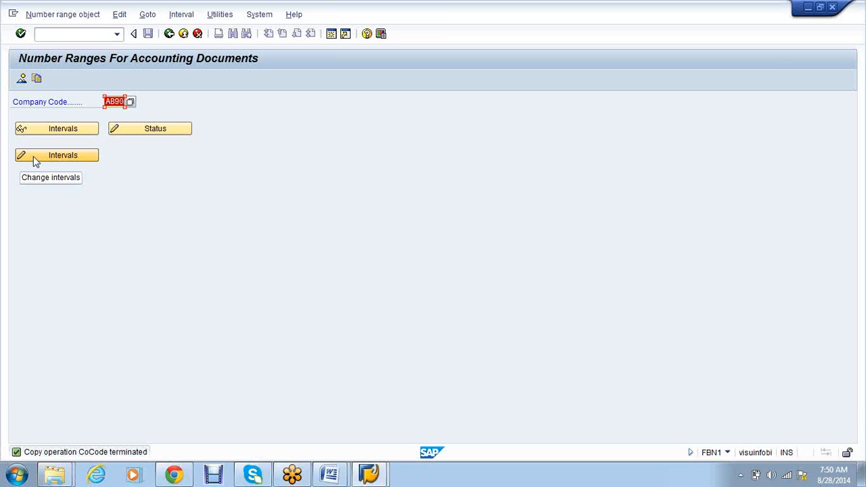
left_click(33, 156)
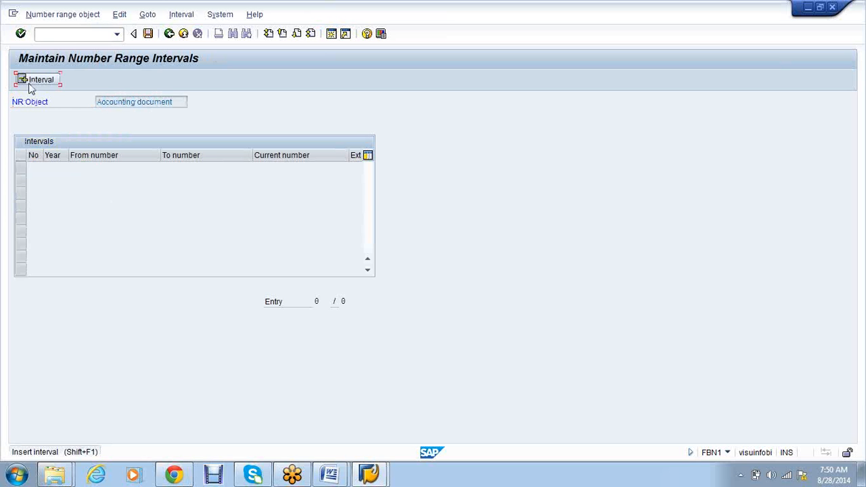
- Start a new accounting document number range interval with number 01 for year 2014
left_click(29, 84)
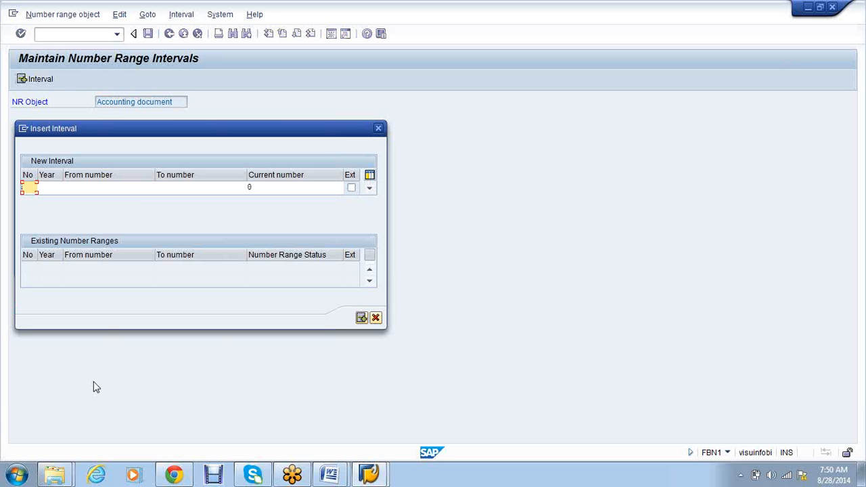
type("1")
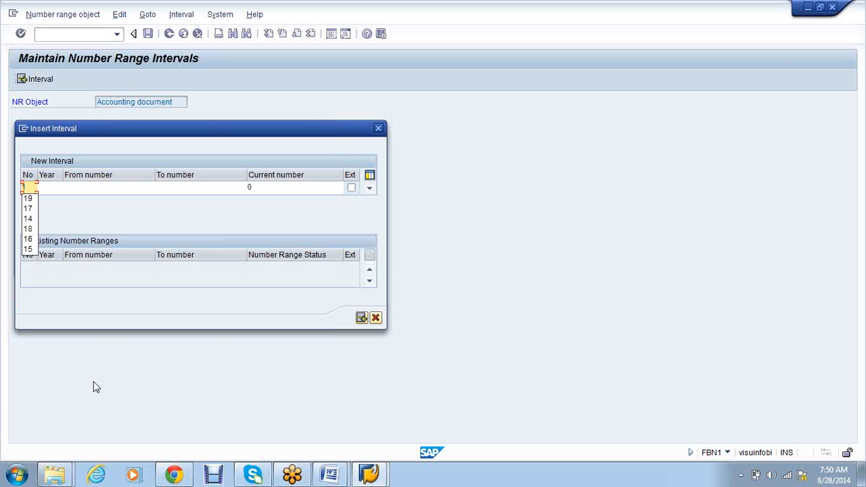
key("BackSpace")
type("01")
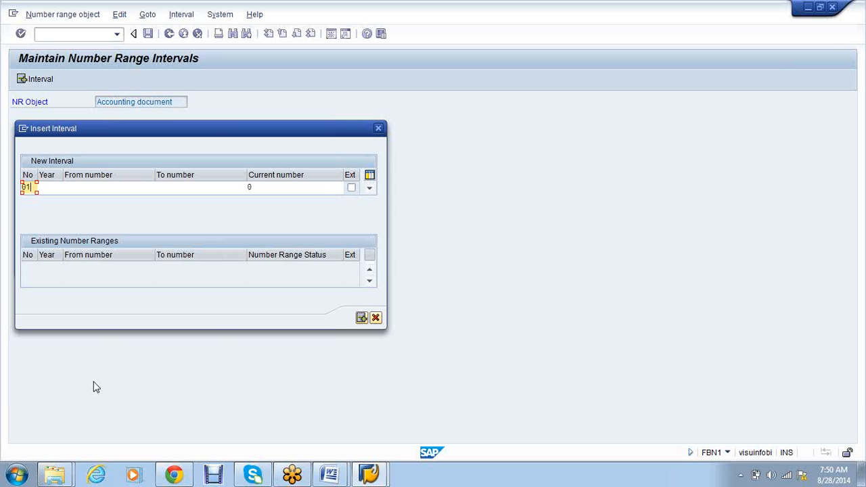
key("Tab")
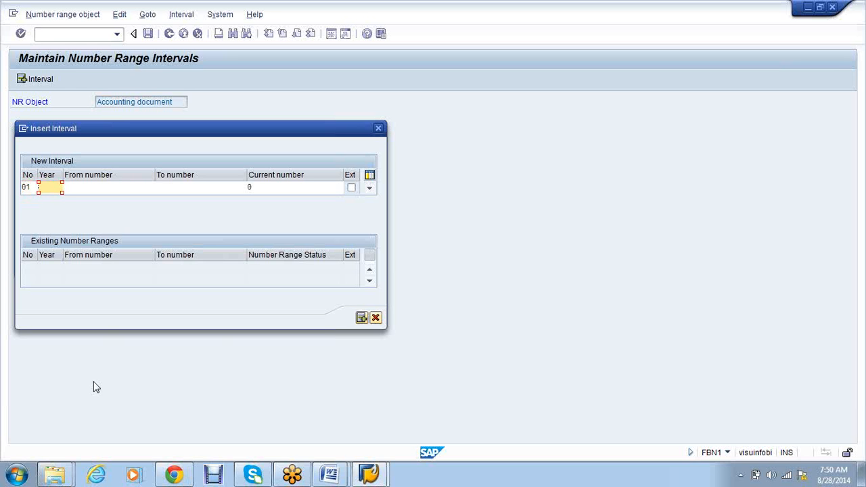
type("2014")
key("Tab")
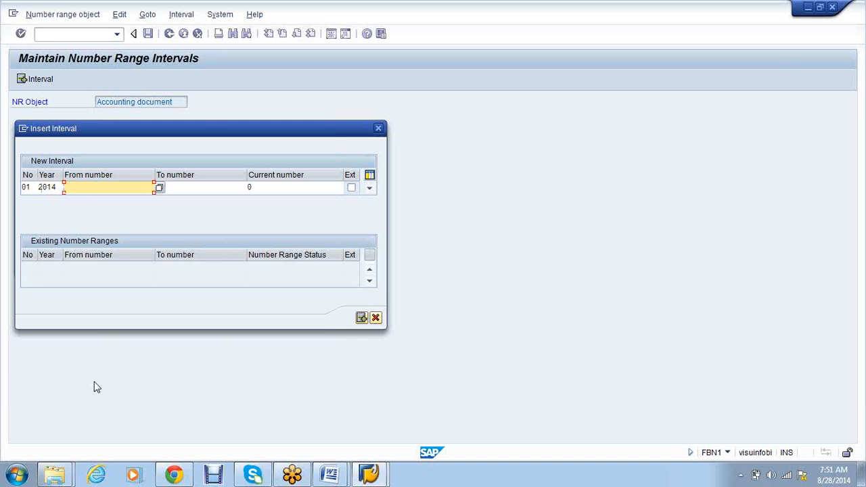
- Set the new interval's range from 1 to 999999 and insert it
type("1")
key("Tab")
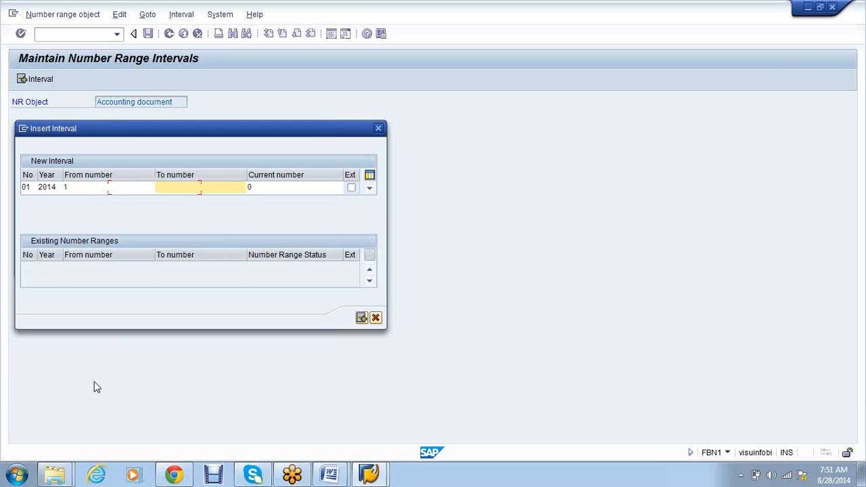
type("999999")
key("Tab")
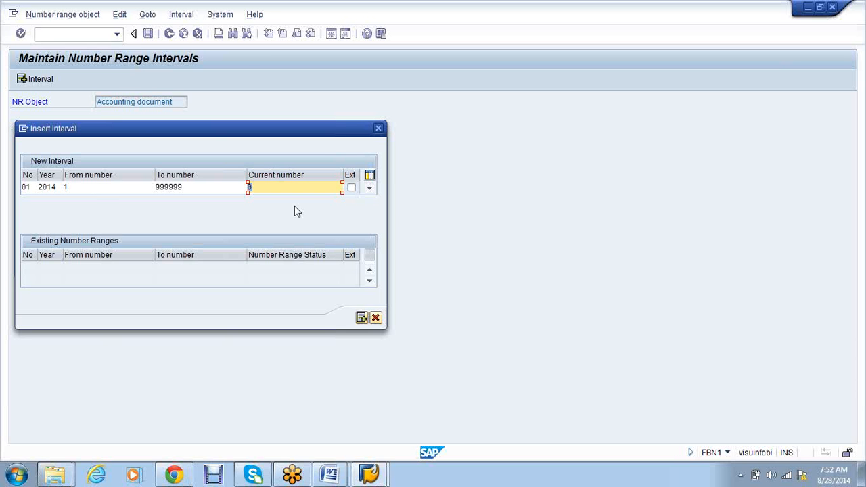
left_click(99, 190)
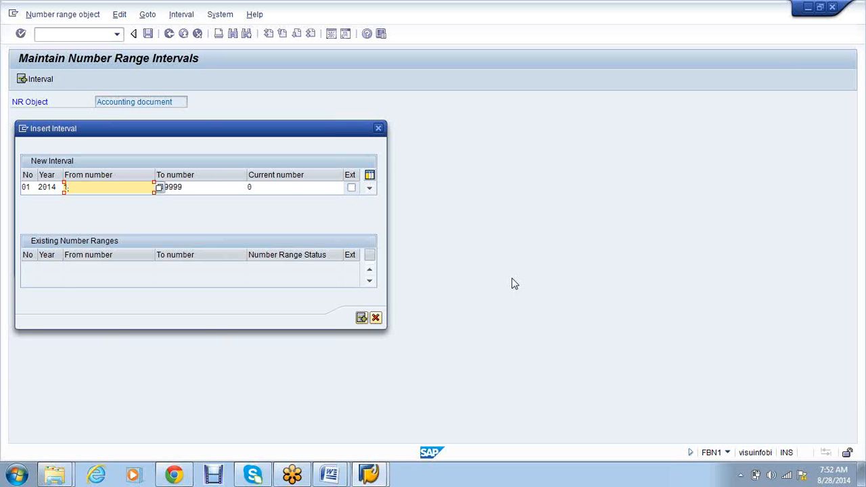
left_click(361, 317)
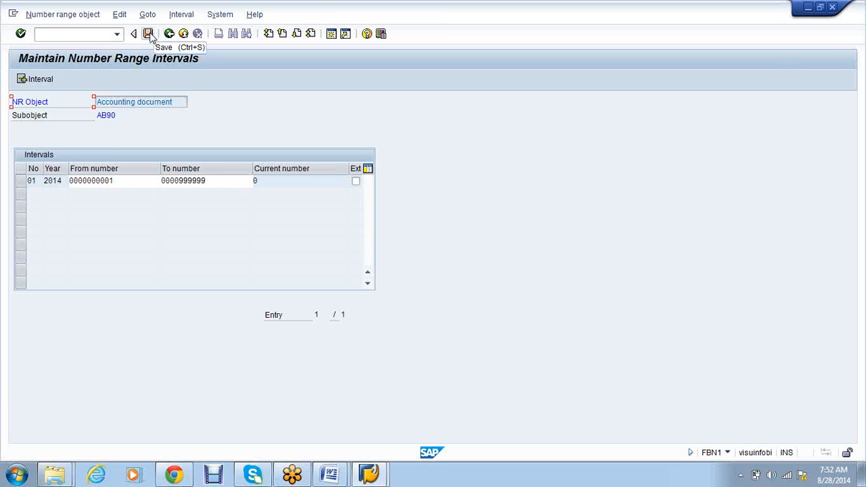
- Save the number range interval, accept the transport notice and return to the implementation guide
left_click(148, 34)
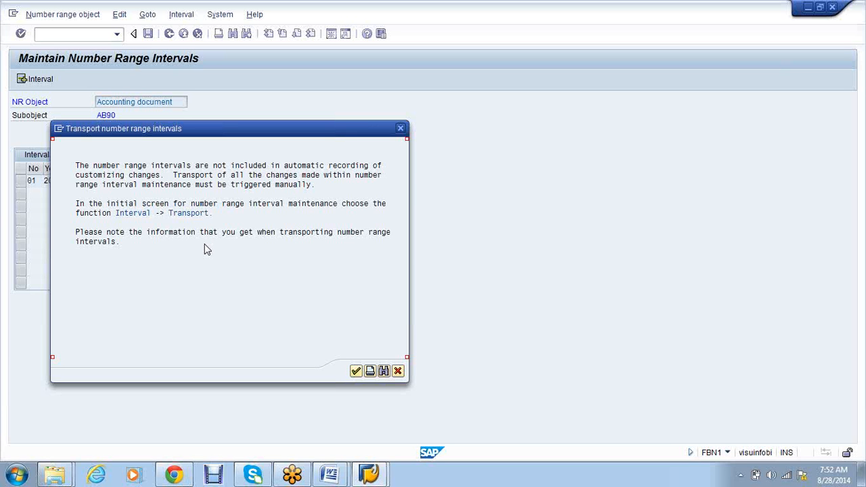
left_click(355, 372)
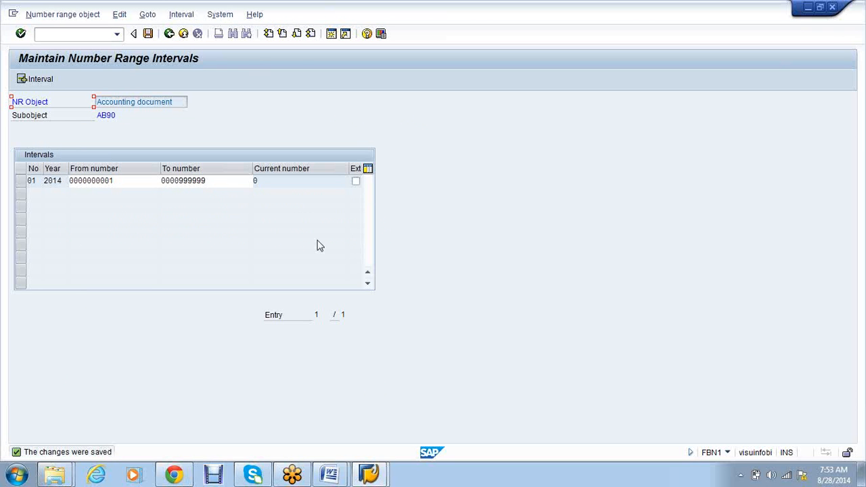
left_click(170, 34)
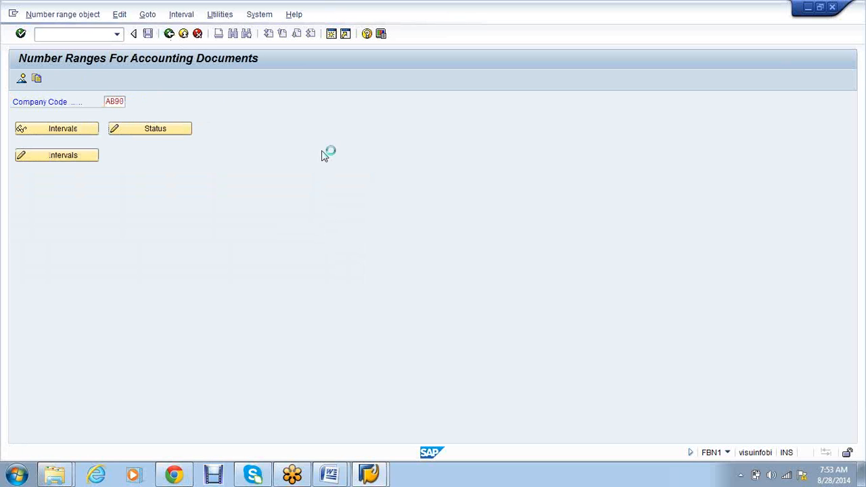
left_click(170, 34)
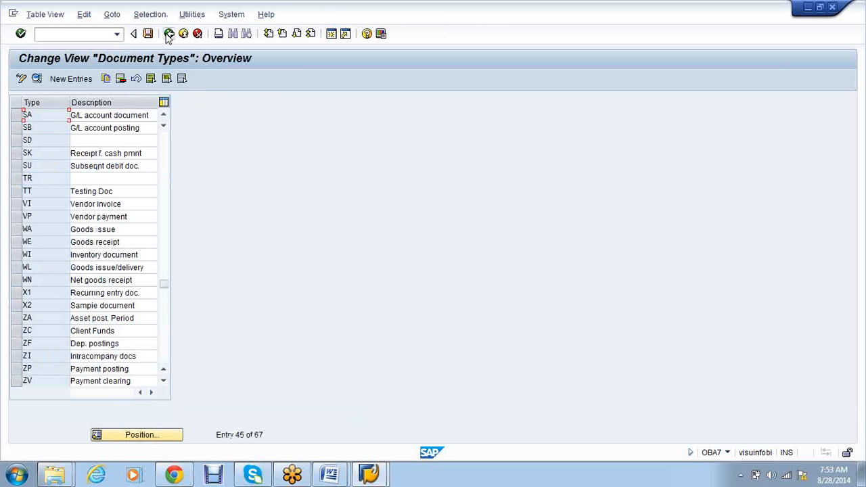
left_click(168, 34)
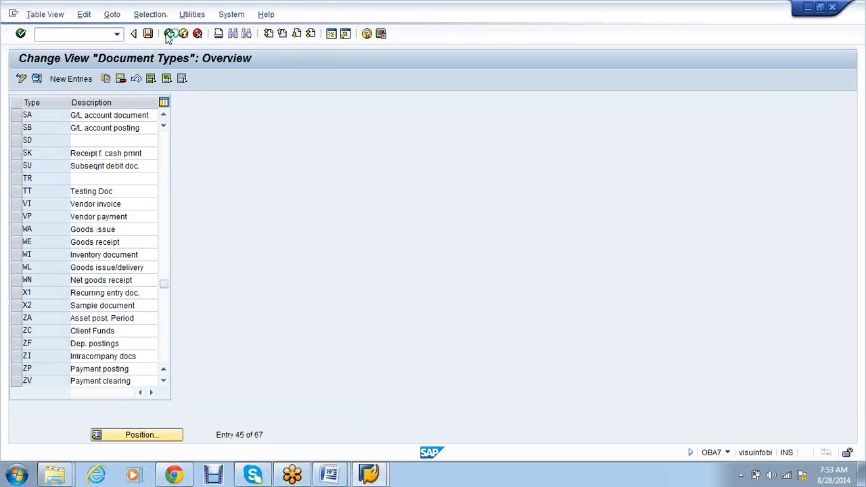
left_click(169, 34)
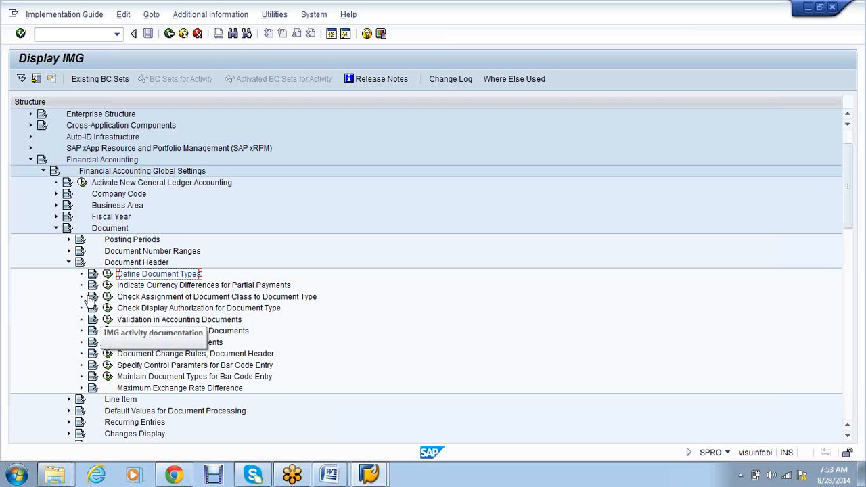
- Collapse Document Header, expand Line Item with its Controls and open Define Field Status Variants
left_click(69, 263)
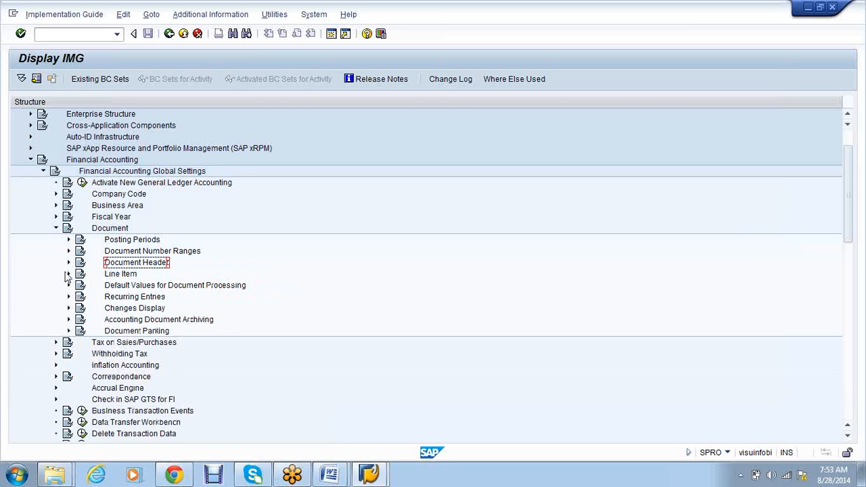
left_click(68, 273)
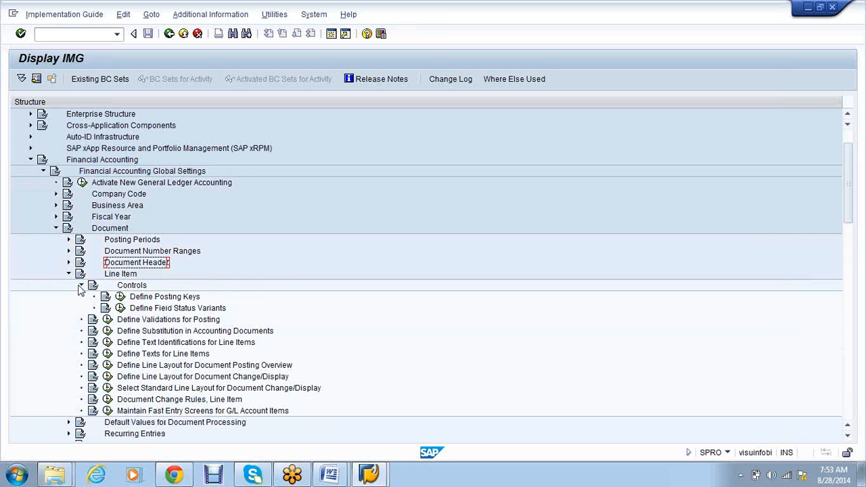
left_click(122, 308)
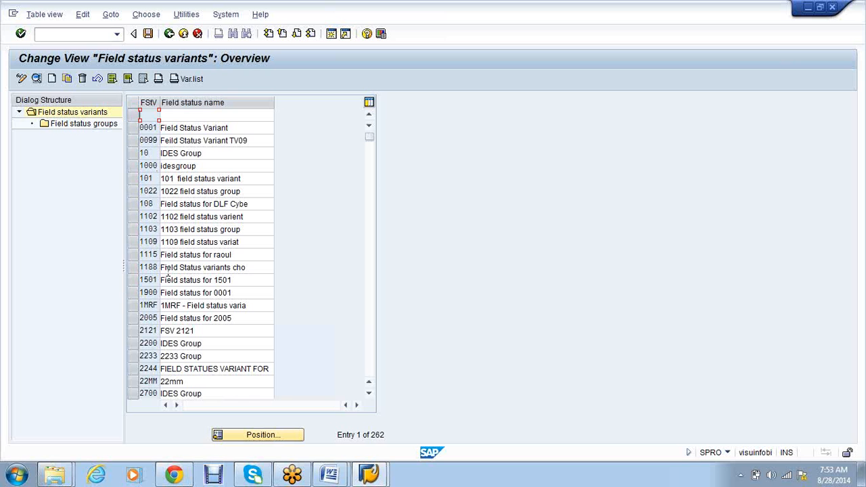
- Copy field status variant 0001 as AB90 with the name Field Status Variant-ab90
left_click(132, 131)
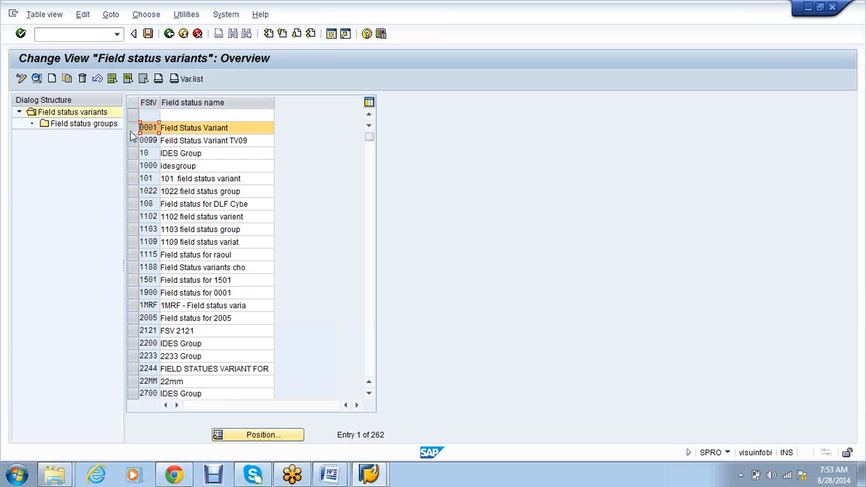
left_click(184, 126)
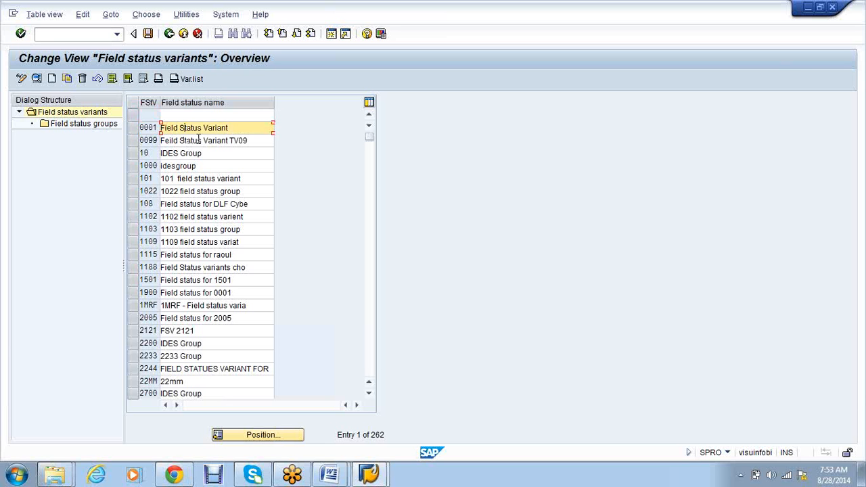
left_click(154, 128)
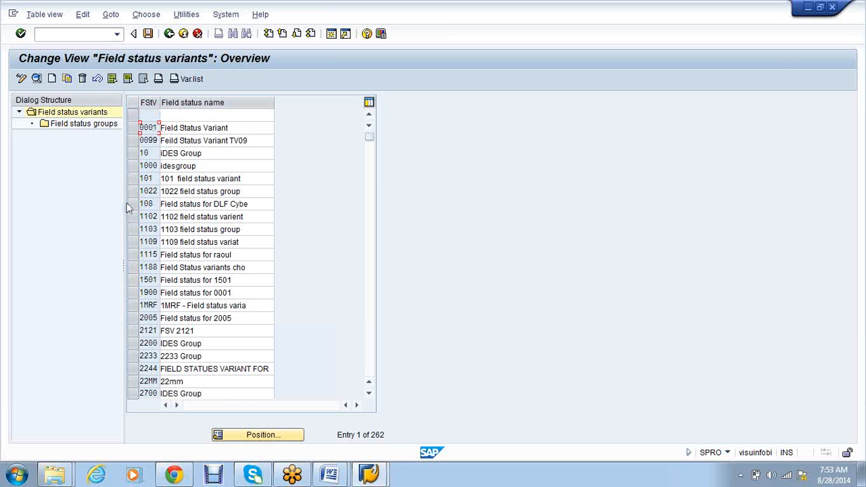
left_click(133, 131)
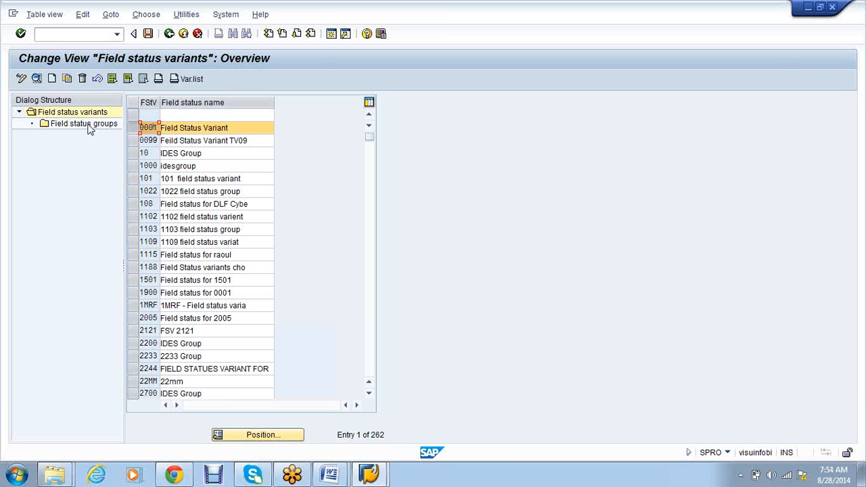
left_click(70, 82)
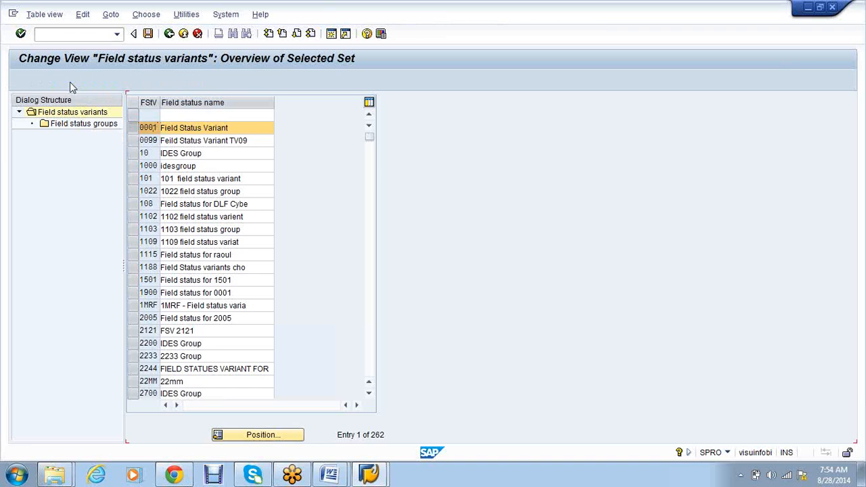
type("ab90")
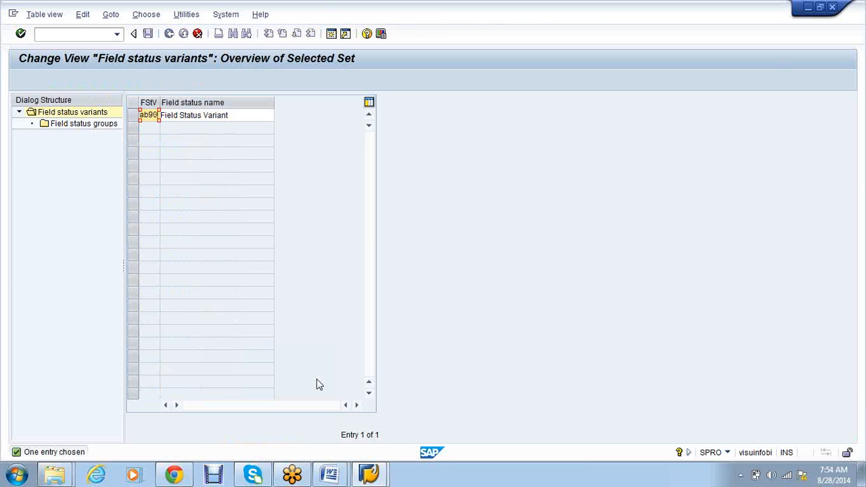
left_click(254, 119)
type("-ab90")
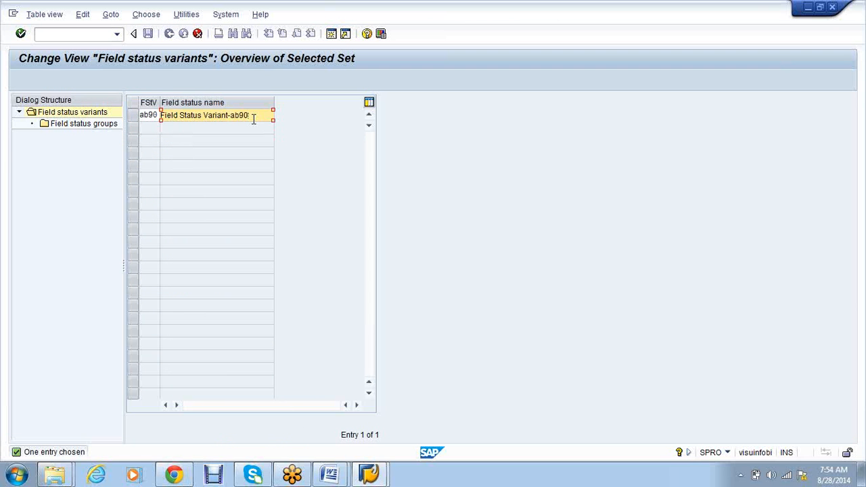
key("Return")
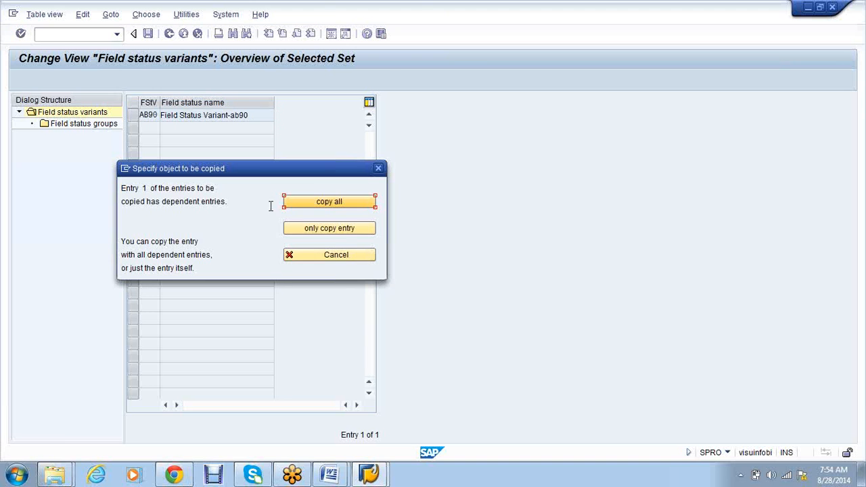
- Include all dependent entries in the copy of the field status variant and acknowledge the copy information
left_click(328, 203)
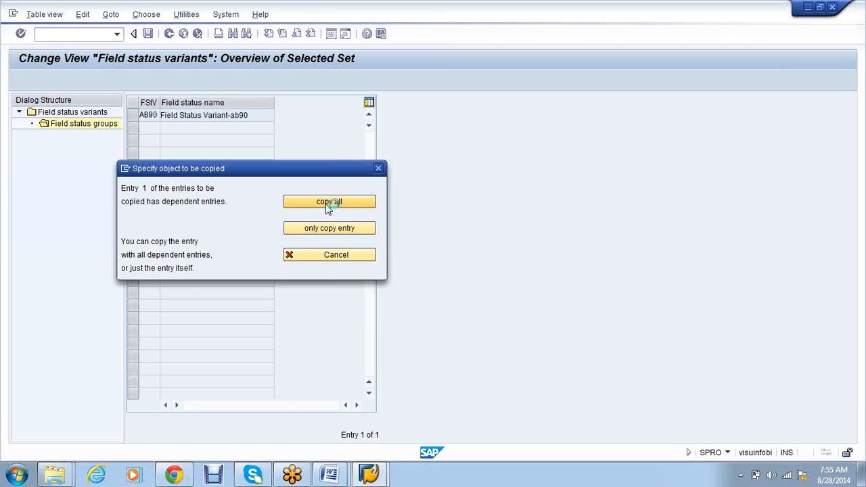
left_click(328, 205)
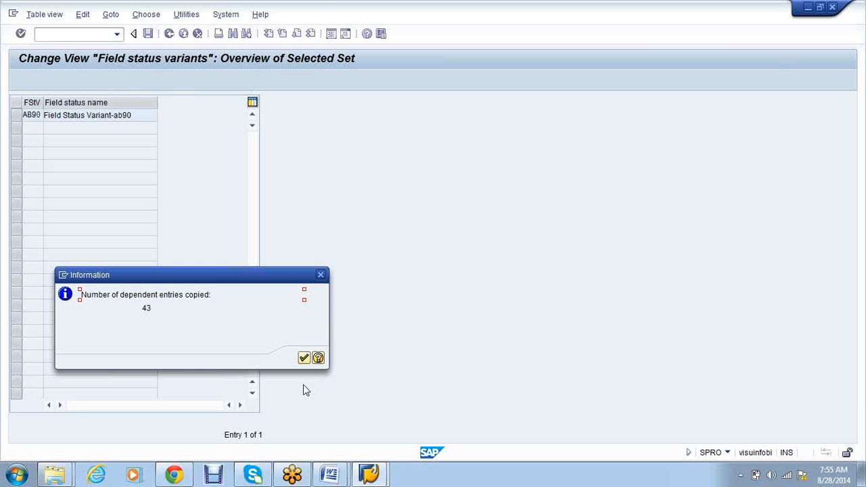
left_click(303, 361)
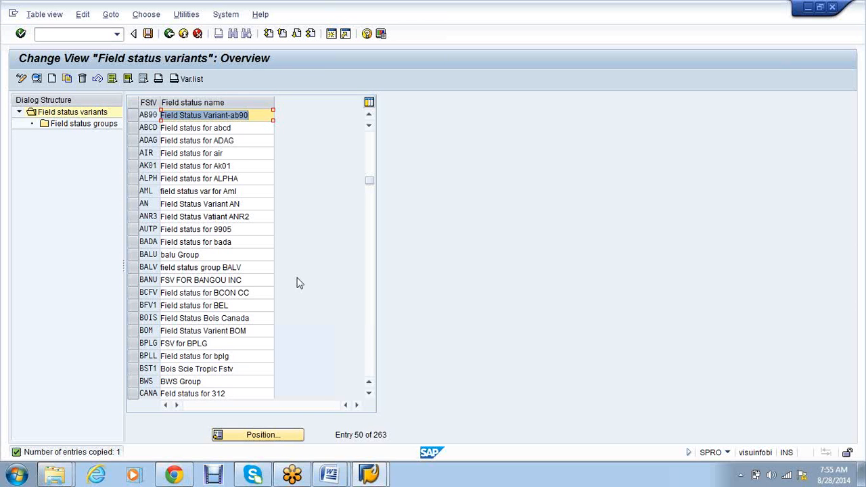
- Select field status variant AB90 in the overview and open its field status groups
left_click(276, 269)
scroll(275, 274, "up", 1)
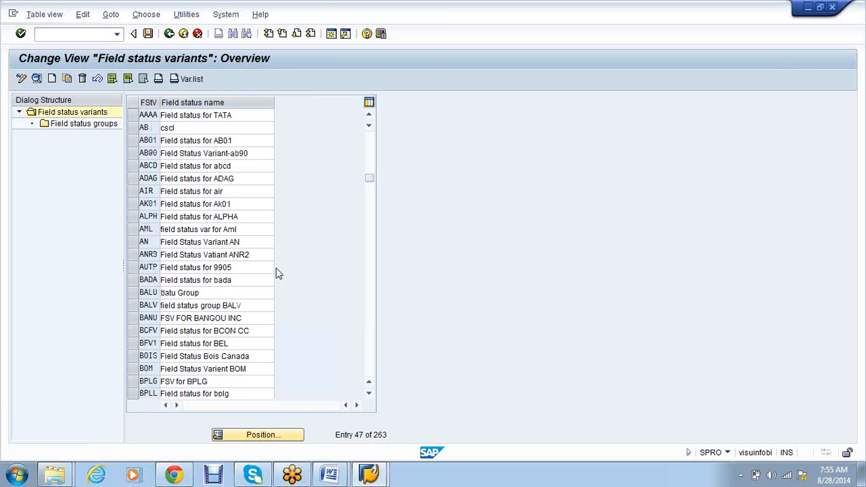
scroll(276, 273, "up", 1)
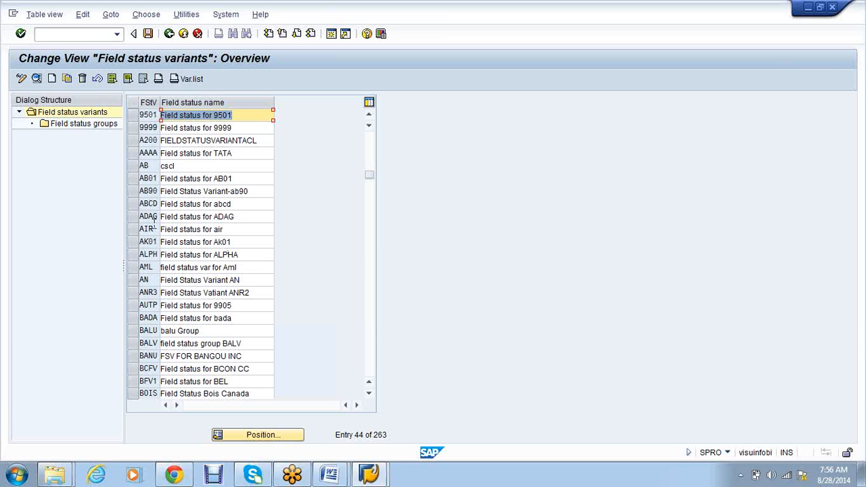
left_click(146, 191)
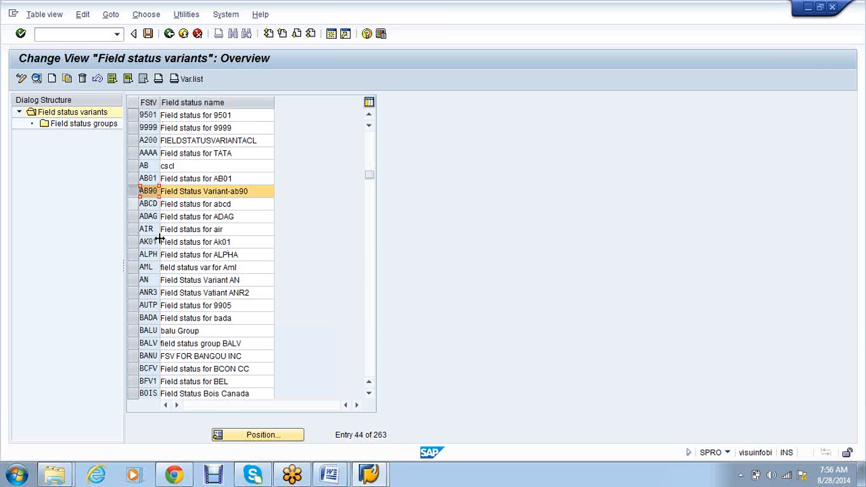
left_click(78, 129)
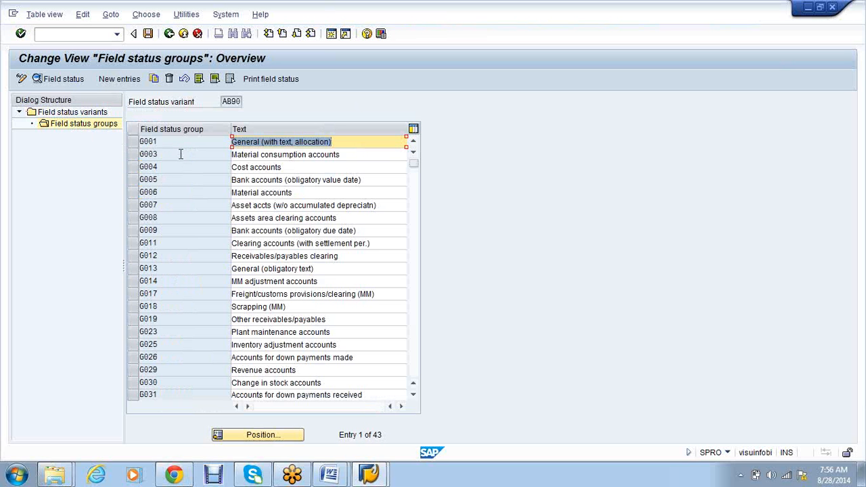
- Examine the General data and Additional account assignments field settings of group G001, then go back to the field status groups overview
double_click(180, 143)
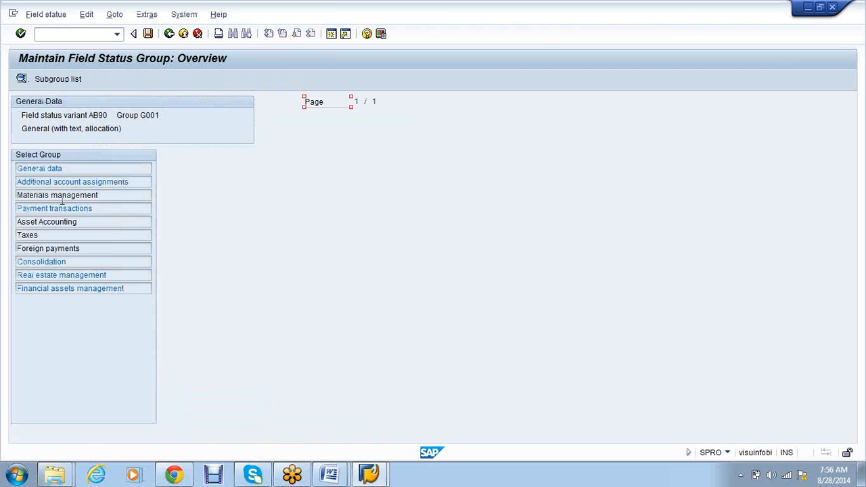
left_click(51, 169)
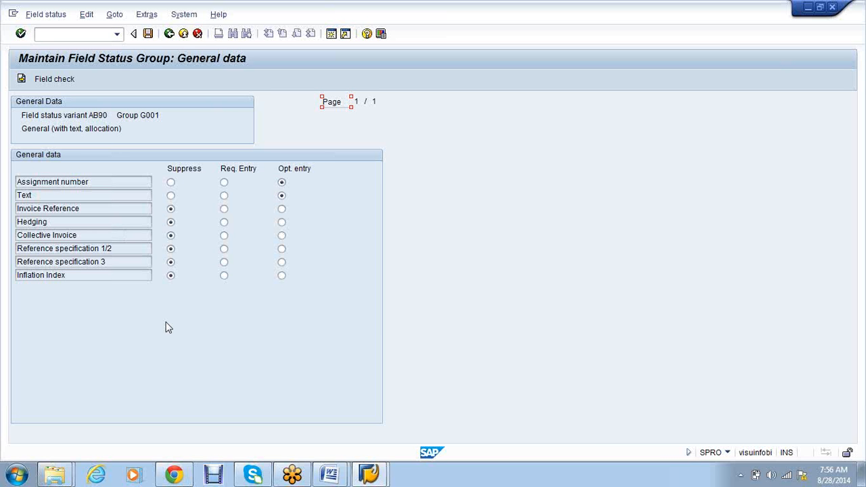
left_click(169, 35)
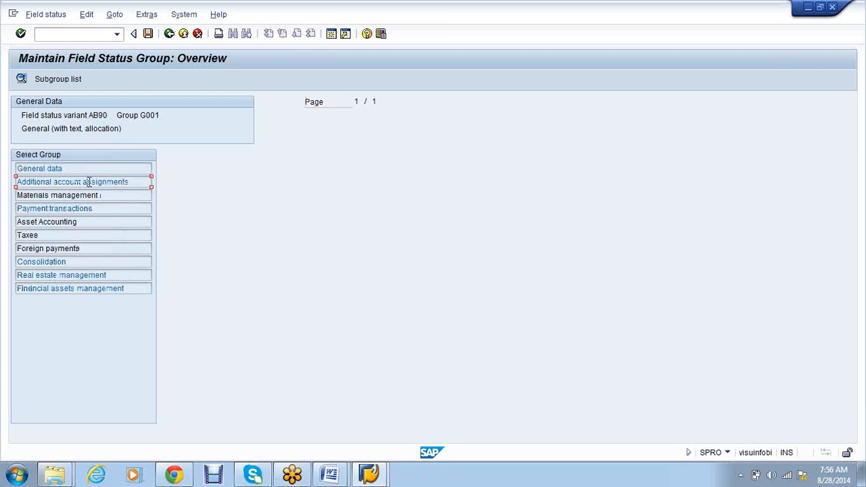
double_click(90, 181)
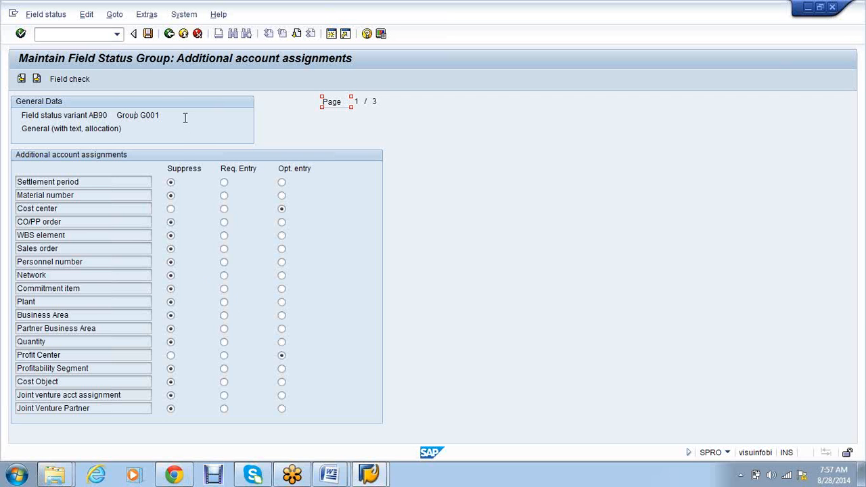
left_click(169, 35)
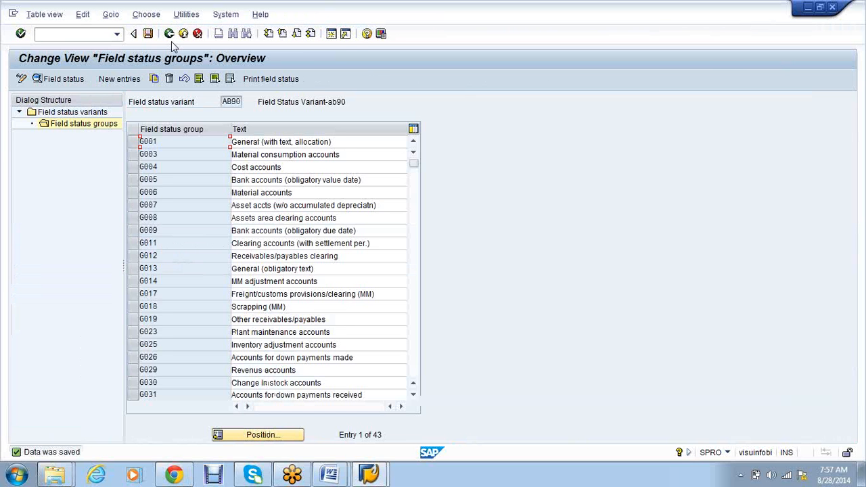
- Open Assign Company Code to Field Status Variants from the implementation guide and position the list on company code AB90
left_click(169, 34)
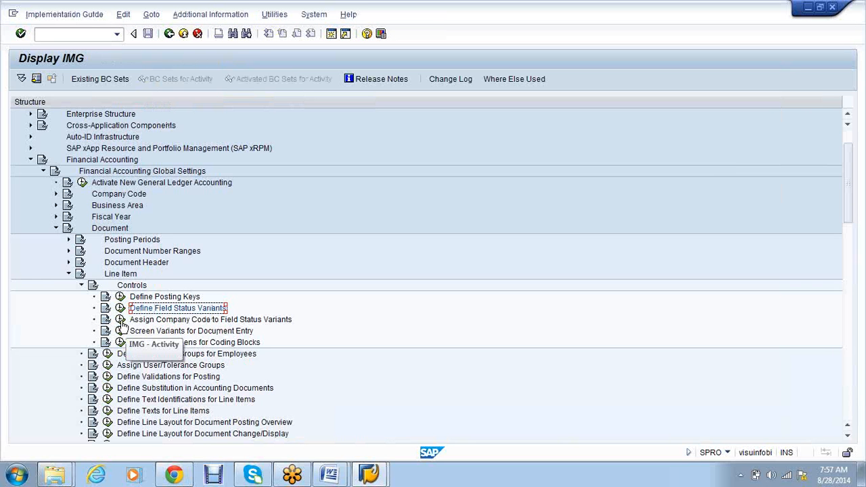
left_click(120, 319)
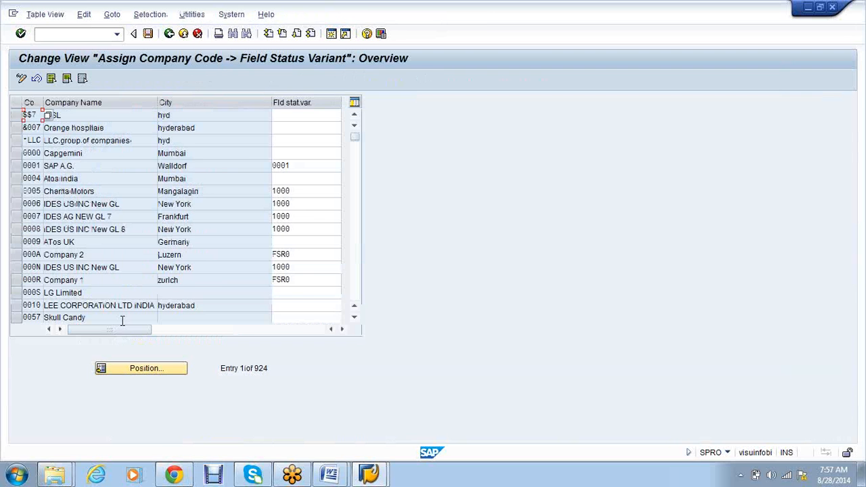
left_click(174, 367)
type("AB90")
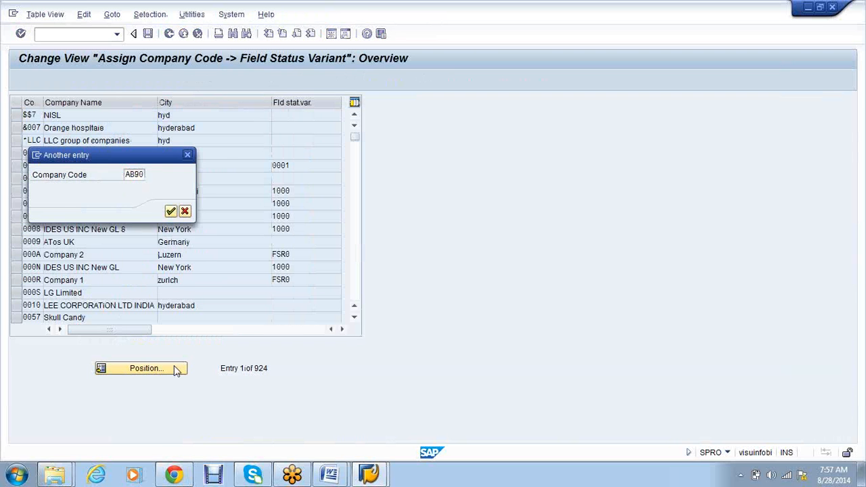
key("Return")
- Assign field status variant AB90 to company code AB90
type("AB9")
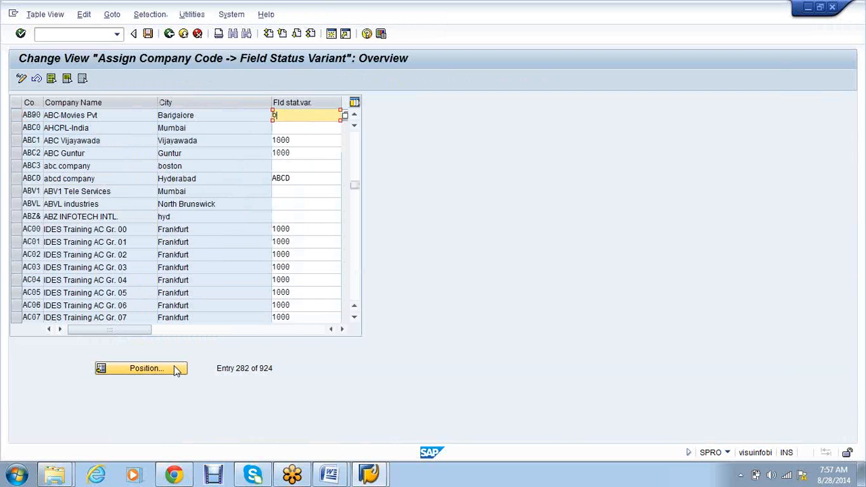
key("BackSpace")
key("BackSpace")
key("BackSpace")
type("B90")
key("Return")
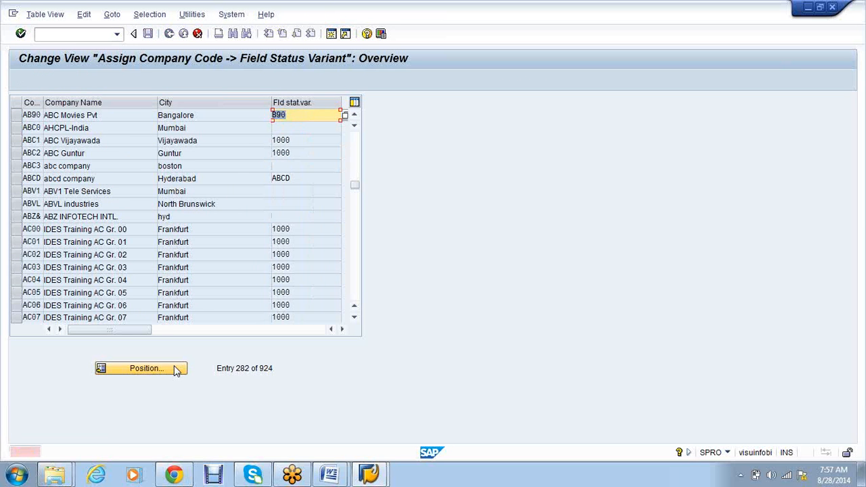
key("Left")
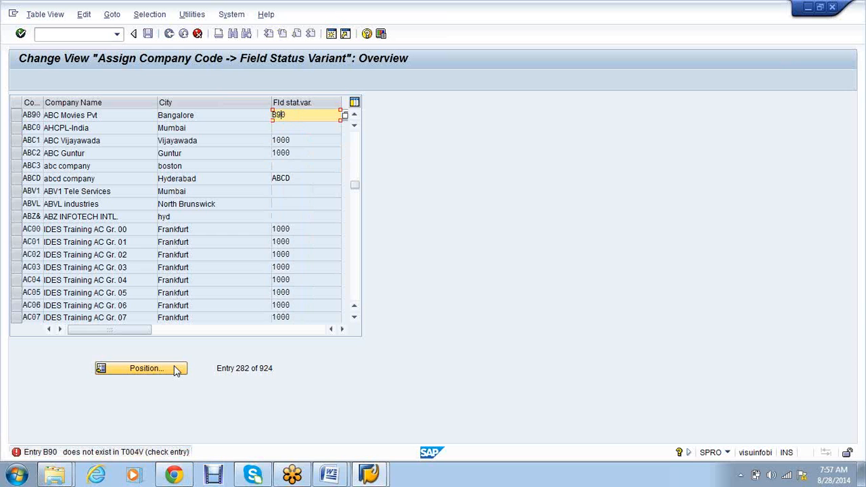
type("a")
key("Return")
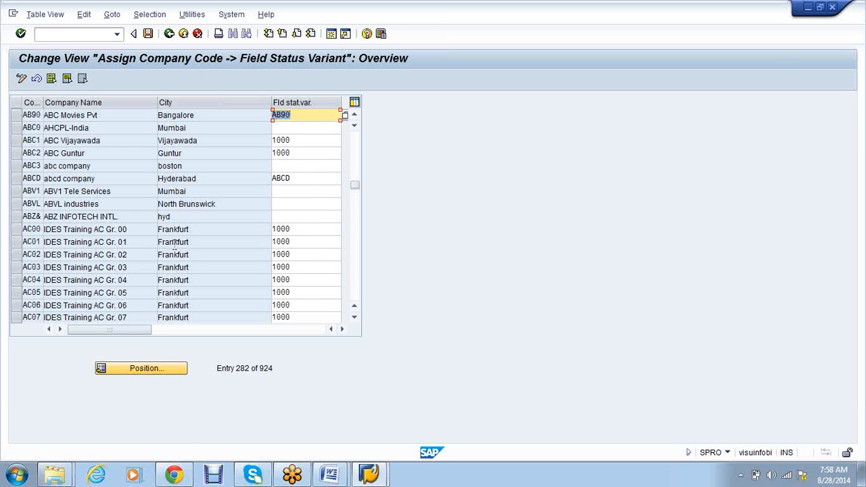
- Save the field status variant assignment in the proposed customizing request and return to the implementation guide
left_click(149, 34)
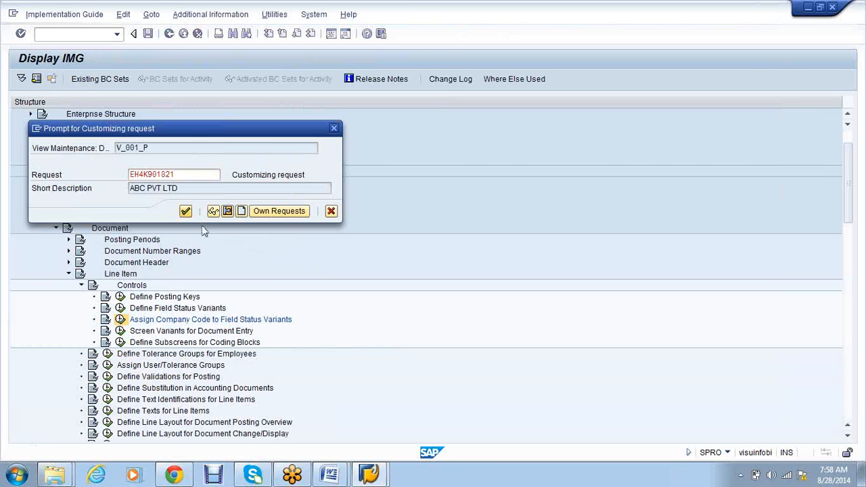
key("Return")
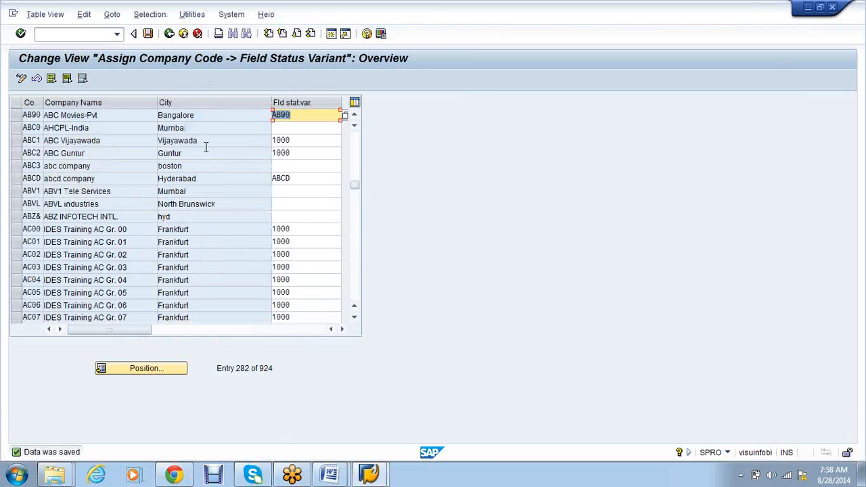
left_click(167, 35)
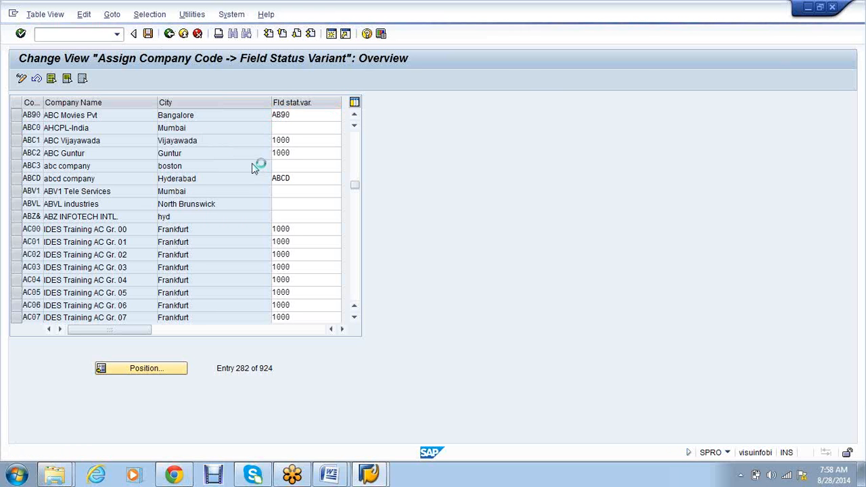
- Open Define Tolerance Groups for Employees and create a new entry for company code AB90 with a blank group
scroll(225, 207, "down", 1)
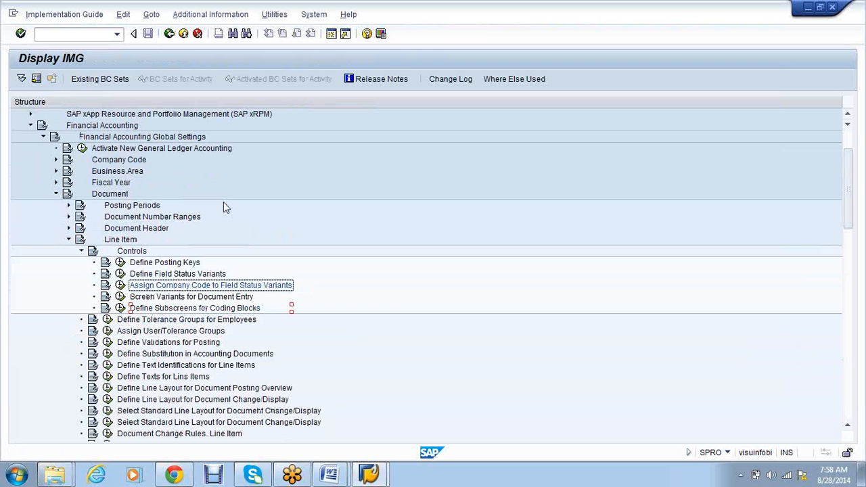
scroll(225, 207, "down", 3)
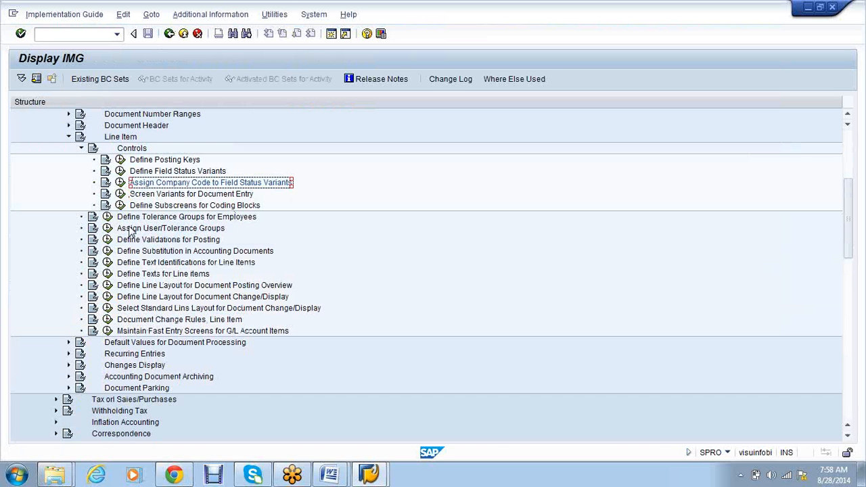
left_click(109, 218)
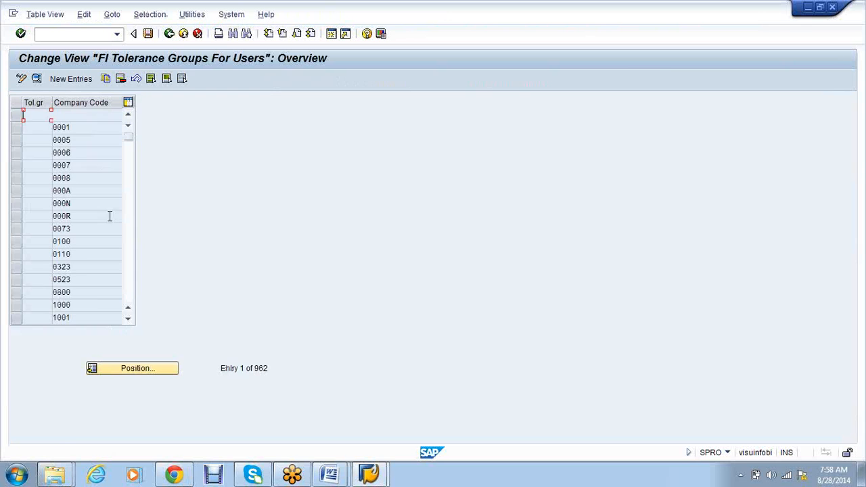
left_click(68, 80)
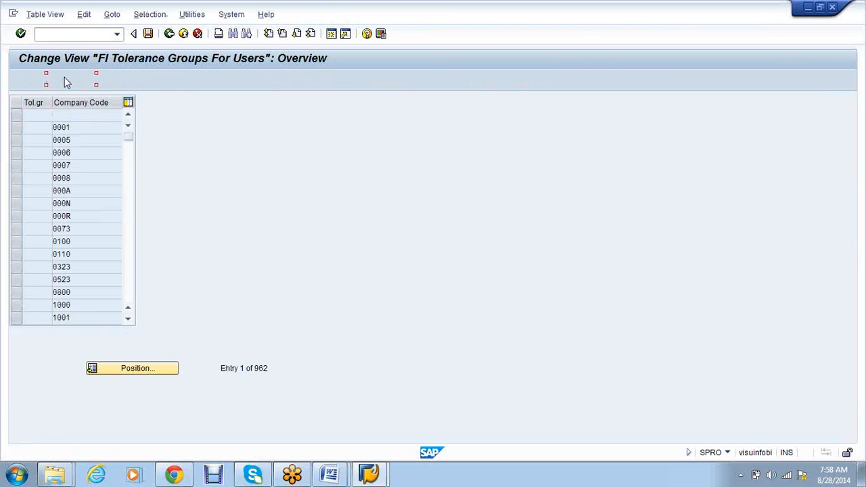
left_click(102, 113)
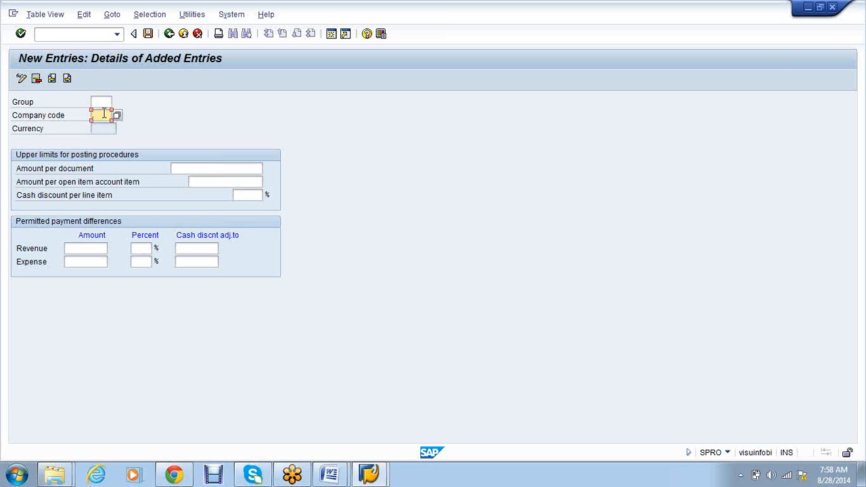
type("ab90")
- Set the upper limits to 100000000 per document, 10000000 per open item account item and 10% cash discount per line item
left_click(233, 169)
type("10")
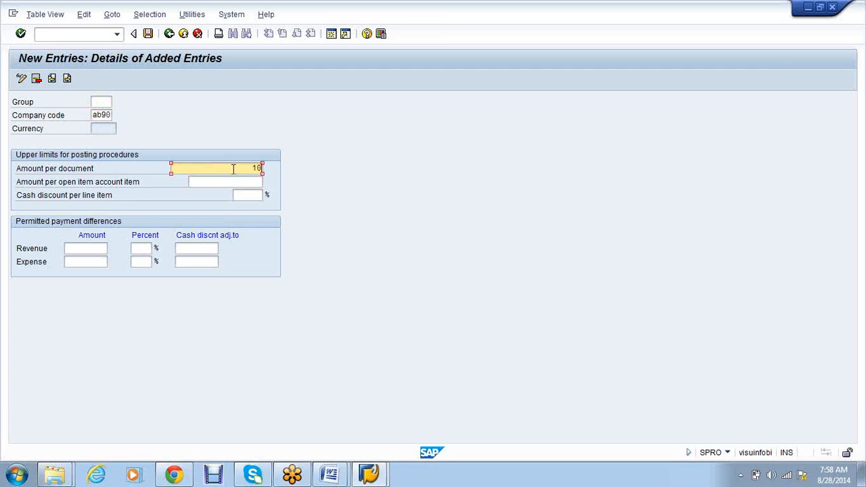
type("0000000")
key("Tab")
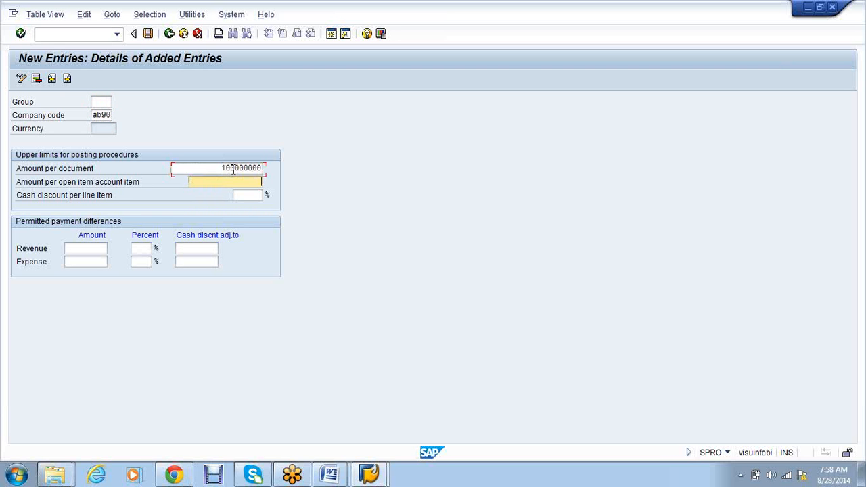
type("100000000")
key("BackSpace")
key("Tab")
type("10")
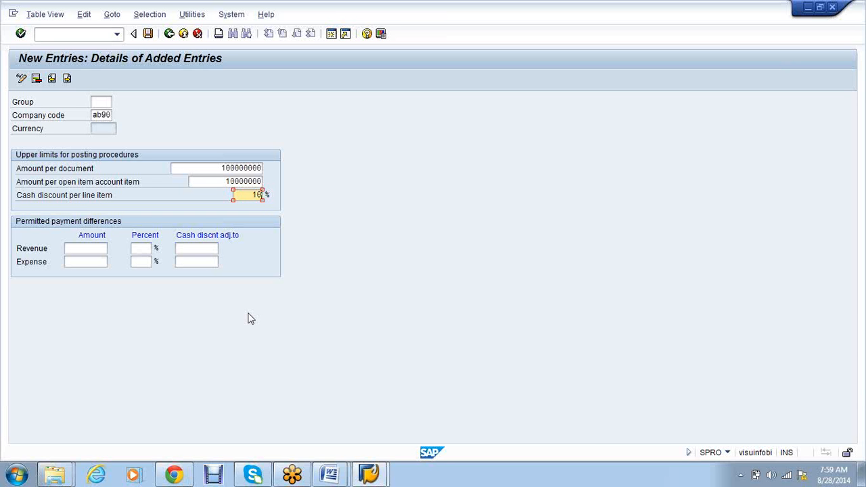
- Validate the new tolerance group and save it in the proposed customizing request
key("Return")
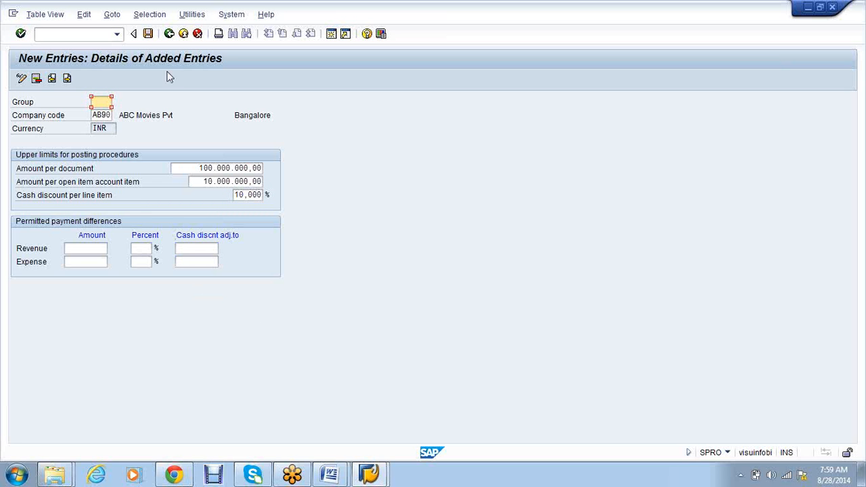
left_click(147, 33)
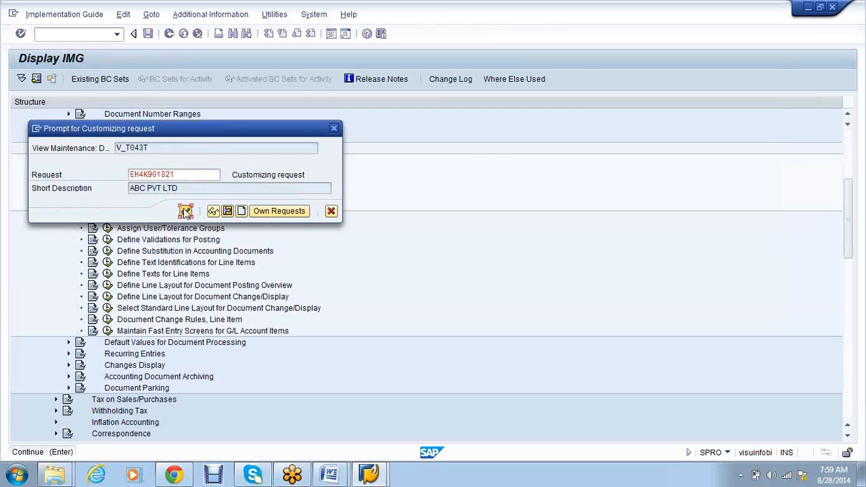
left_click(185, 211)
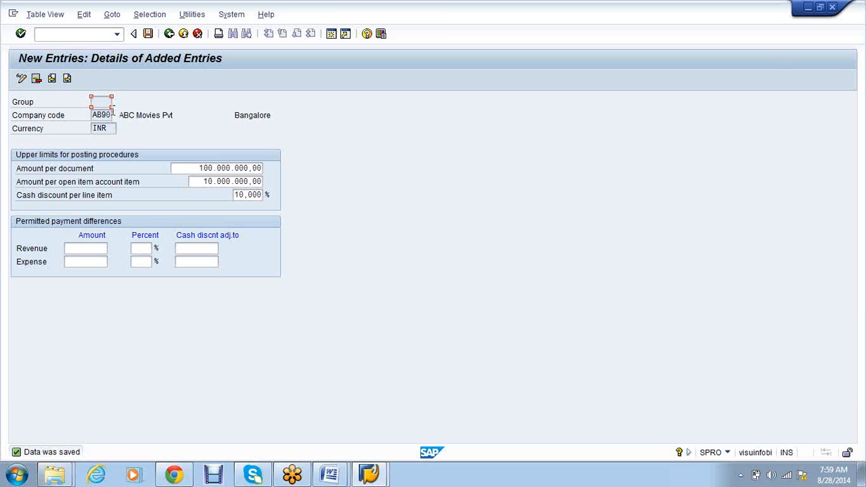
- Review the company code and upper posting limits of the saved tolerance group and return to the tolerance groups overview
left_click(110, 115)
left_click(201, 169)
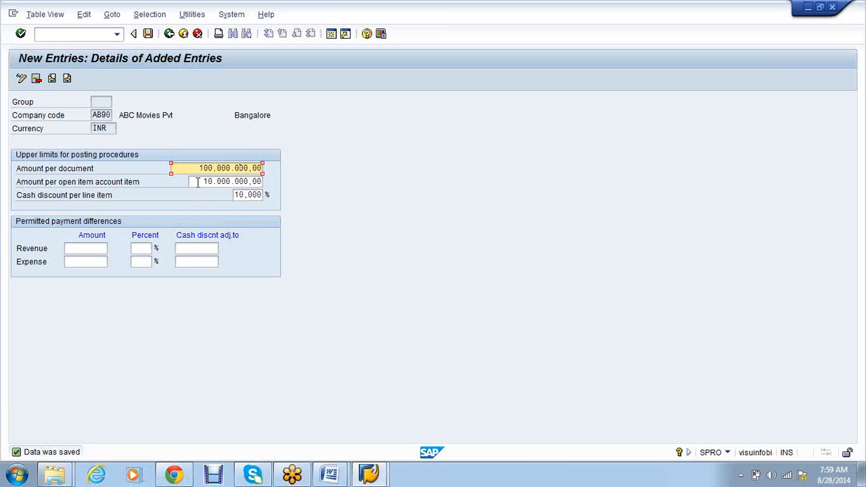
left_click_drag(197, 181, 264, 177)
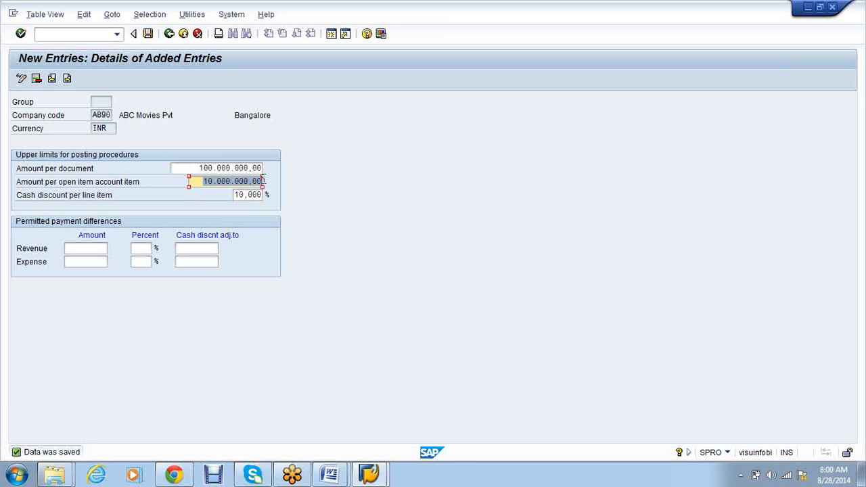
left_click(379, 252)
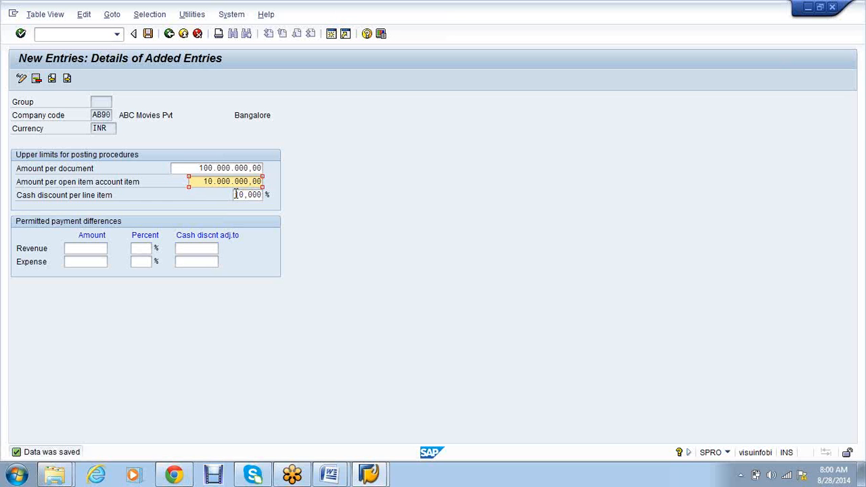
left_click_drag(234, 195, 261, 195)
left_click(342, 312)
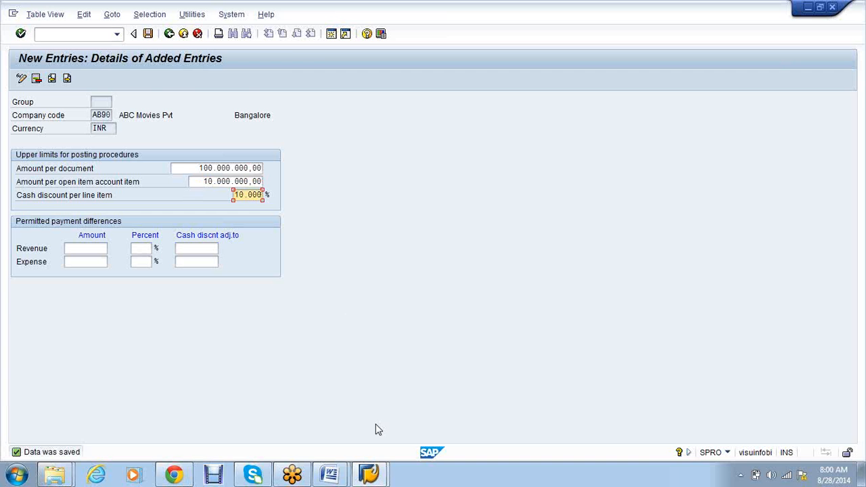
left_click(169, 33)
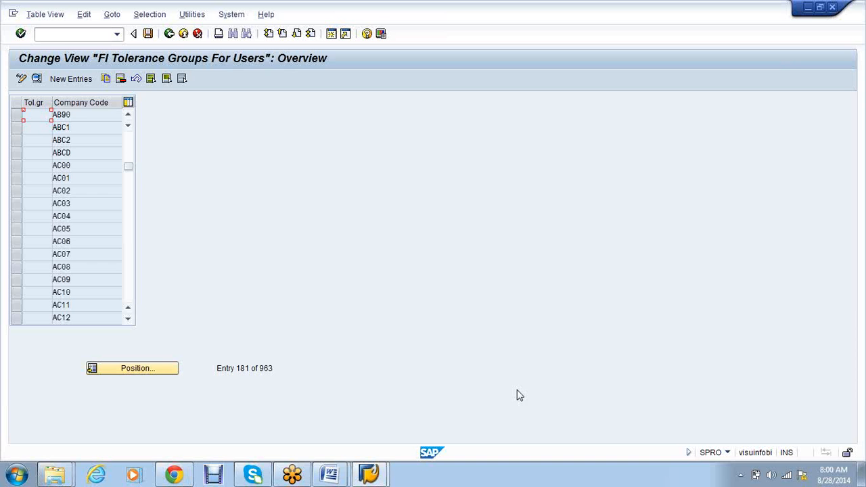
- Switch to the Word notes to review the upper limits for document posting, open items and discount, and return to SAP
left_click(339, 477)
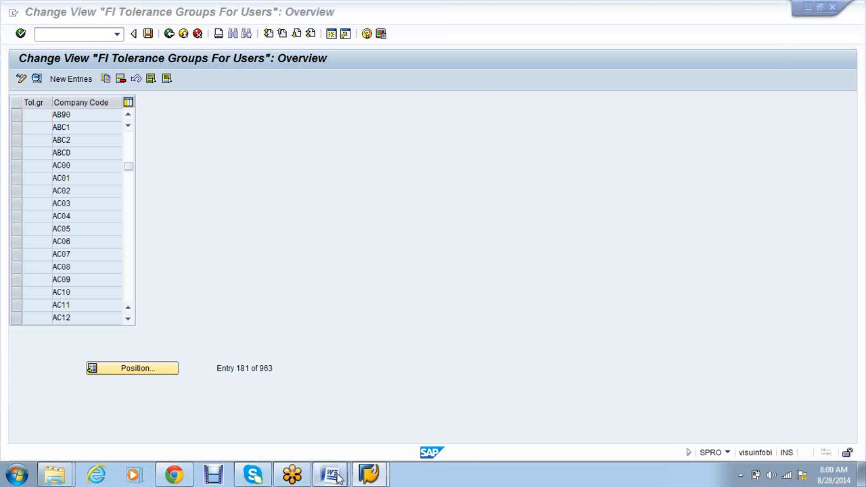
mouse_move(339, 477)
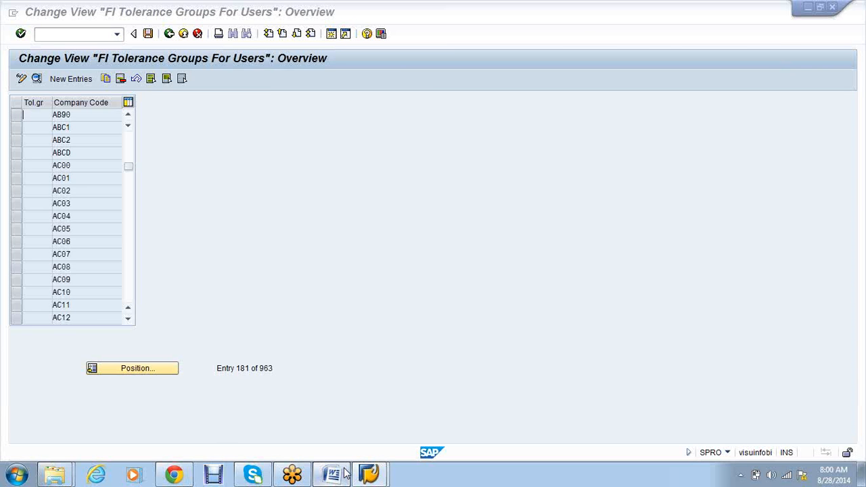
left_click(346, 473)
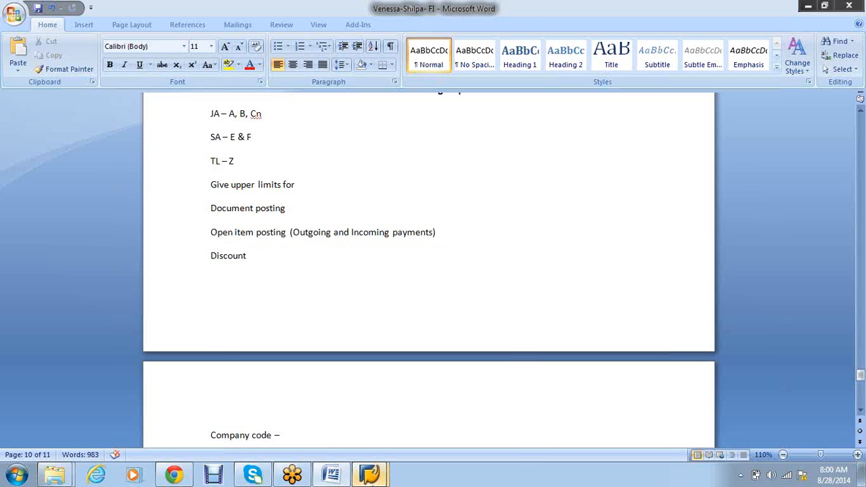
mouse_move(371, 478)
left_click(429, 413)
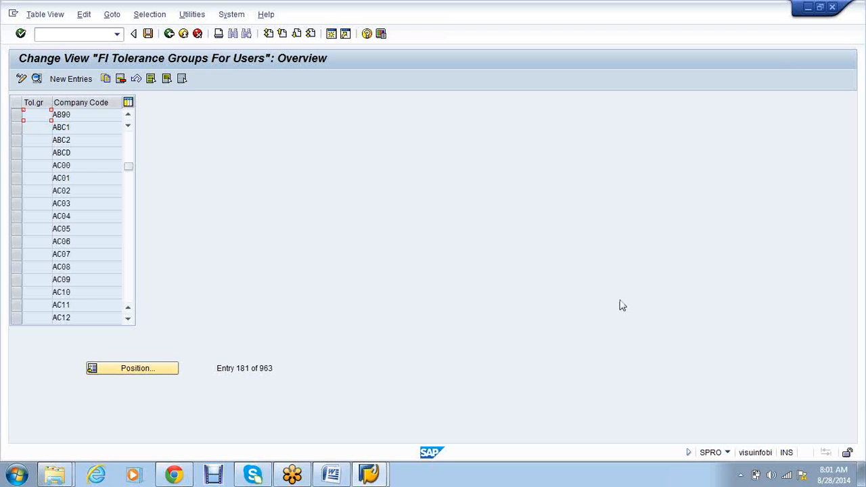
left_click(837, 481)
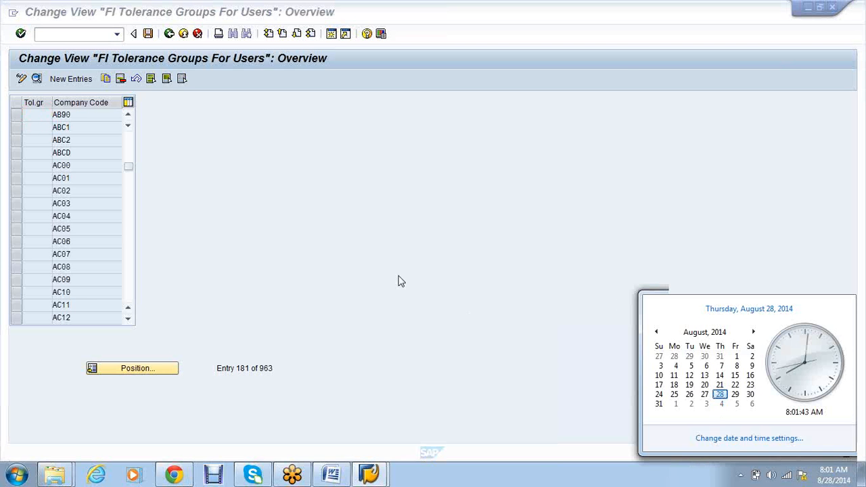